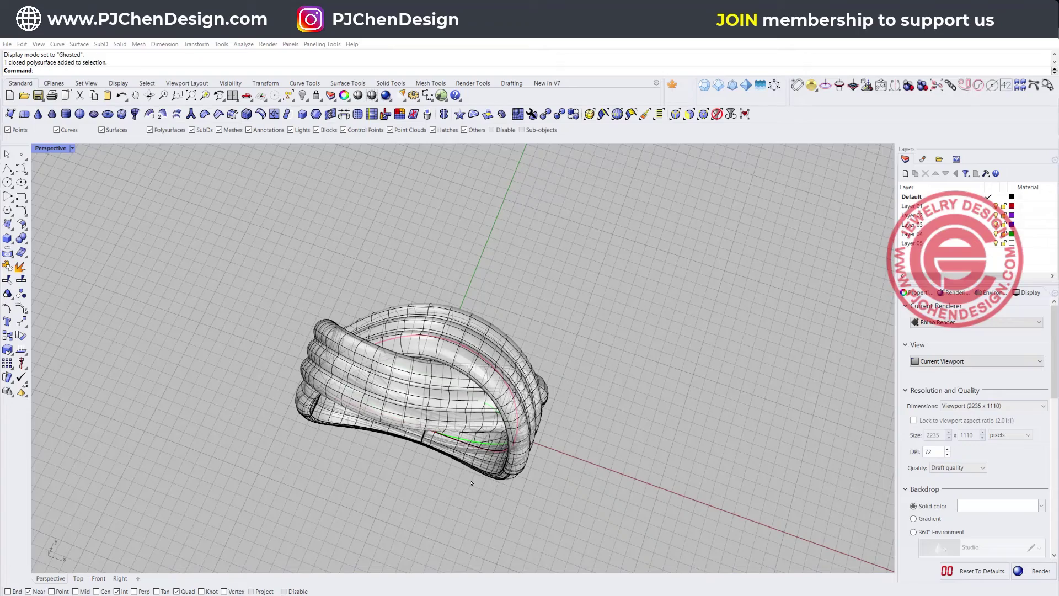
right_click_drag(469, 483, 399, 411)
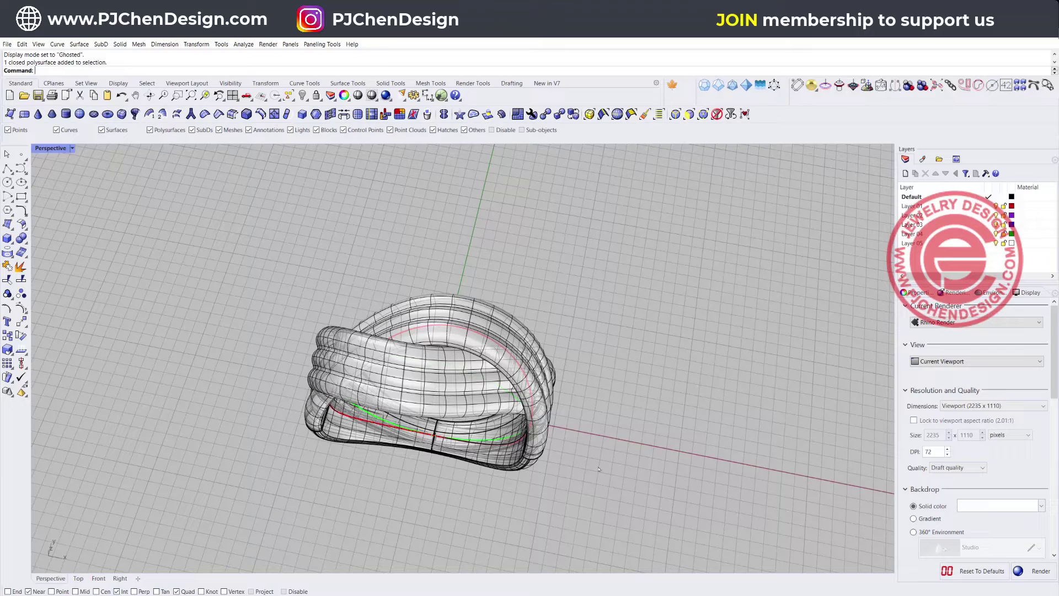
right_click_drag(599, 469, 616, 391)
Step: Draw a circle with a diameter of 16 centred on the origin in the Front view
double_click(51, 149)
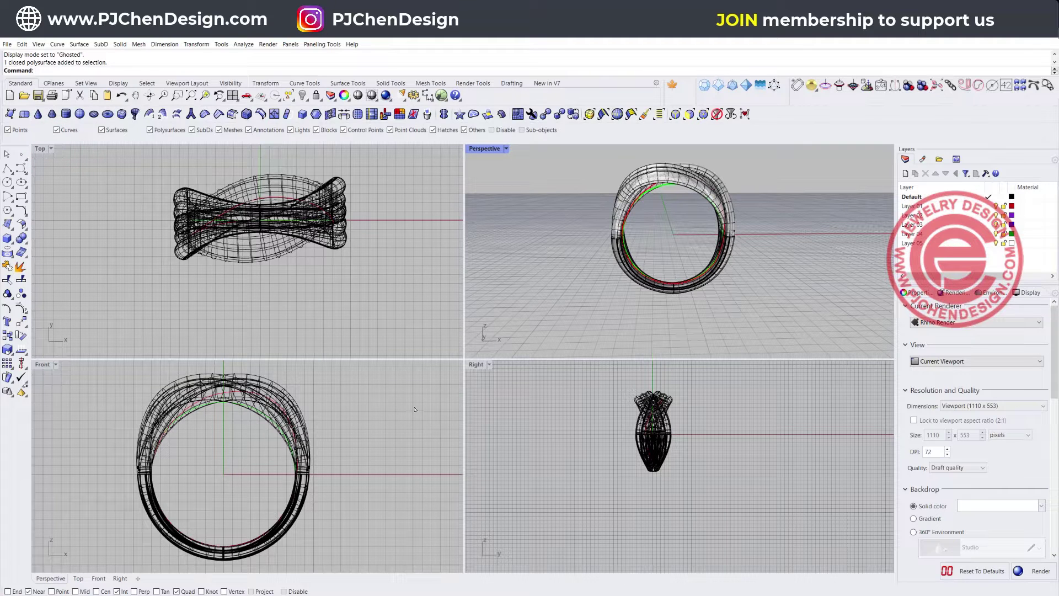
left_click(381, 421)
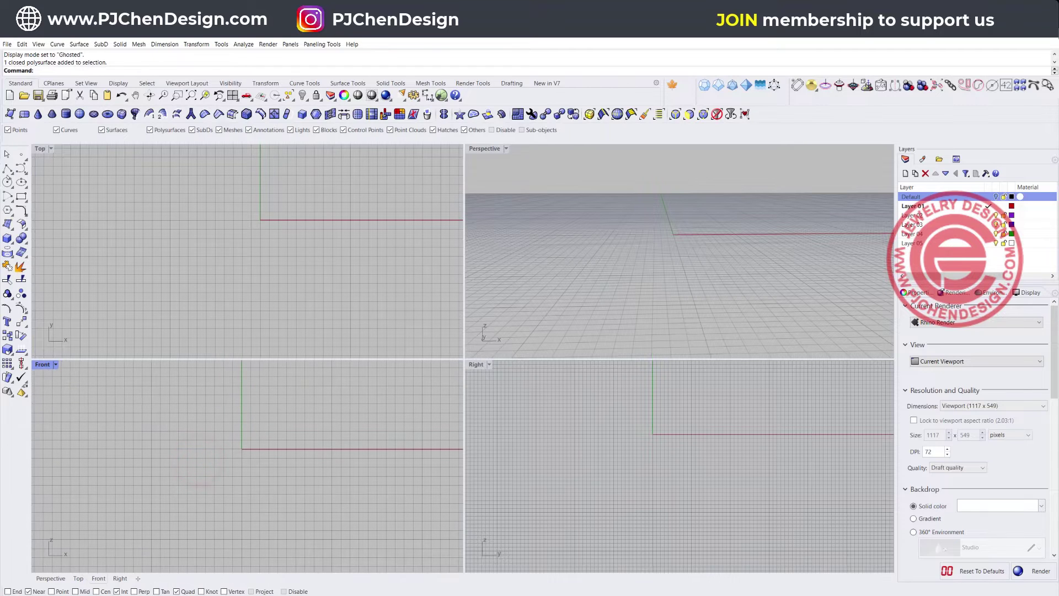
left_click(8, 179)
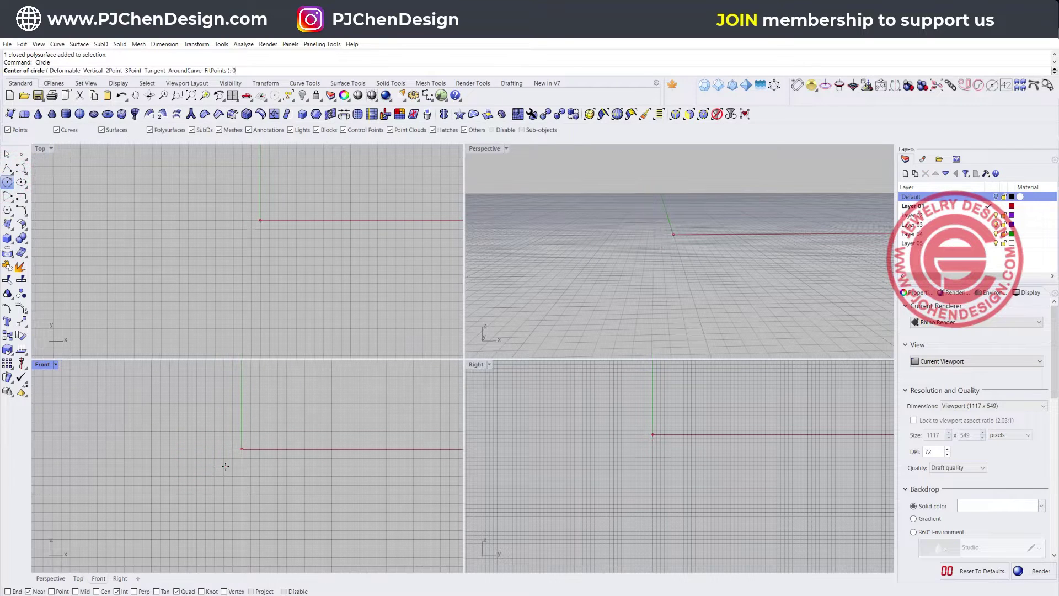
key("Return")
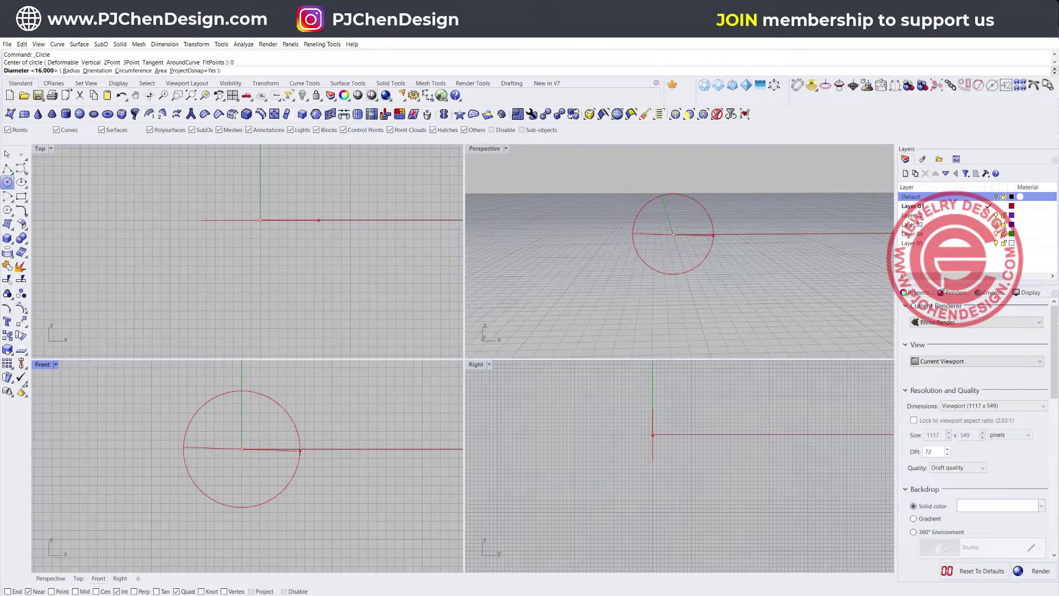
key("Return")
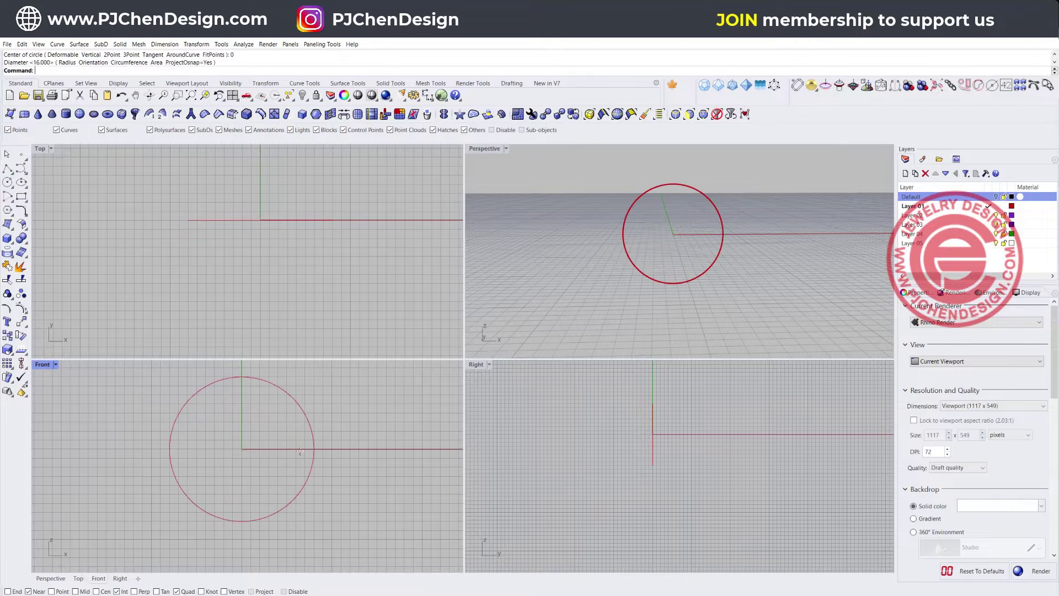
Step: Try moving a single control point of the circle out of its plane along Y, and undo the move
right_click_drag(271, 271, 250, 291)
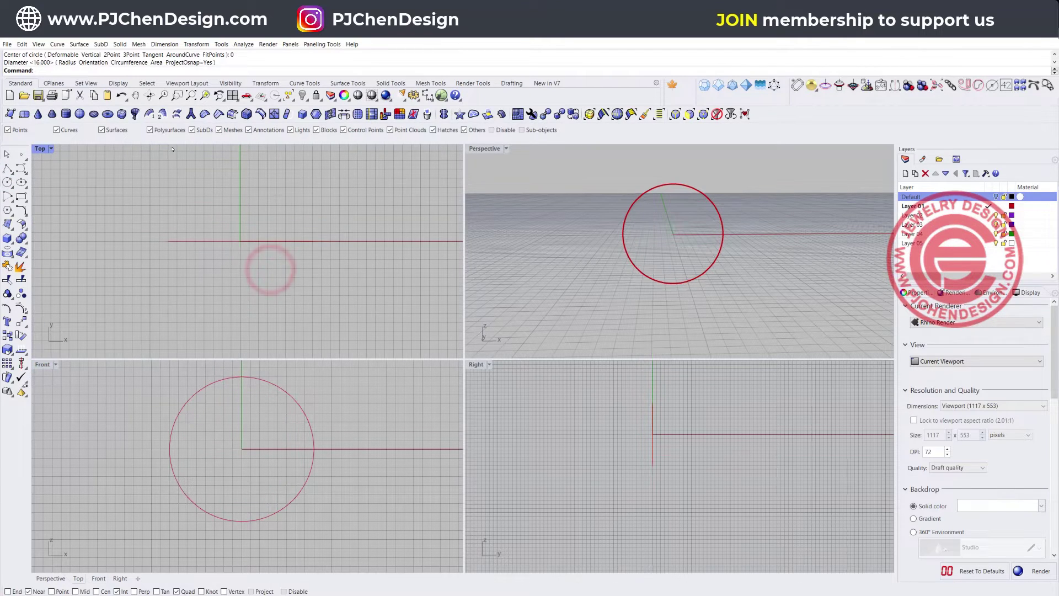
left_click(224, 242)
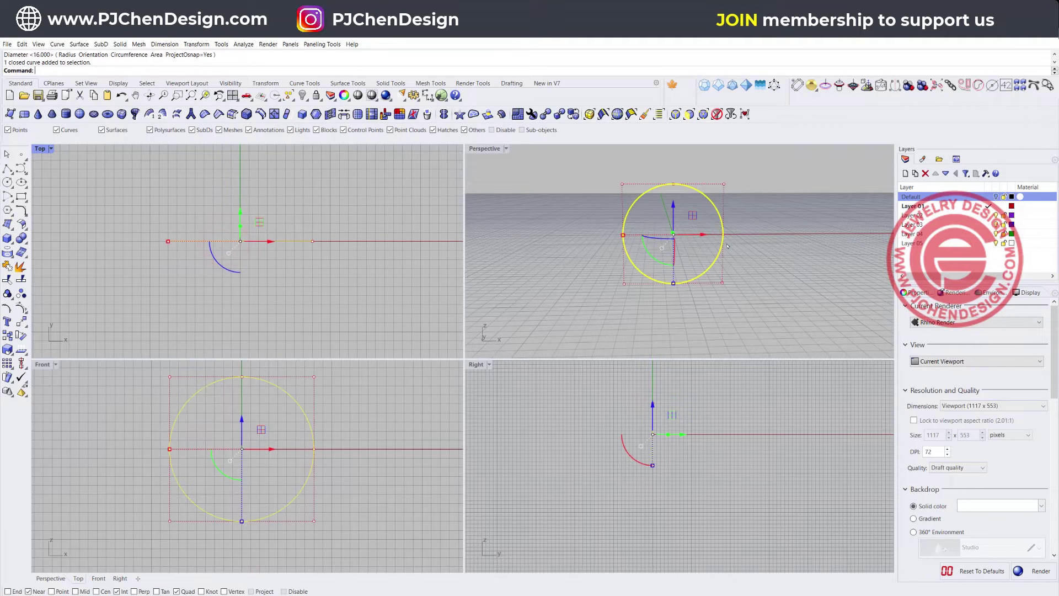
right_click_drag(718, 255, 687, 278)
scroll(693, 233, "up", 4)
left_click(690, 231)
left_click_drag(311, 213, 312, 162)
left_click(380, 247)
key("Escape")
right_click_drag(618, 227, 501, 171)
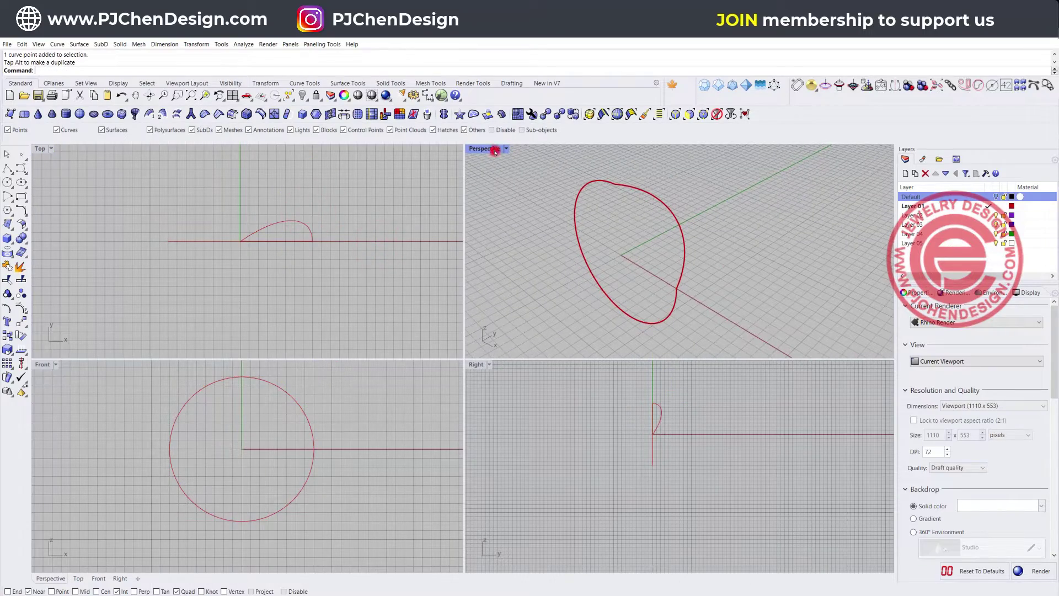
double_click(494, 151)
right_click_drag(485, 298, 417, 334)
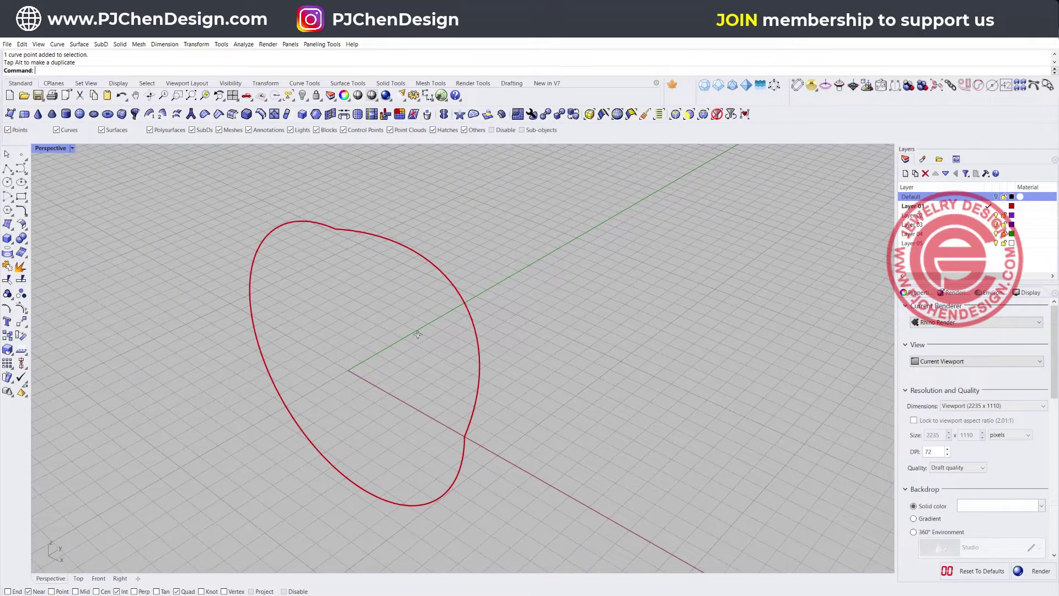
key("ctrl+z")
Step: Rebuild the circle with a point count of 12 and degree 3
left_click(433, 325)
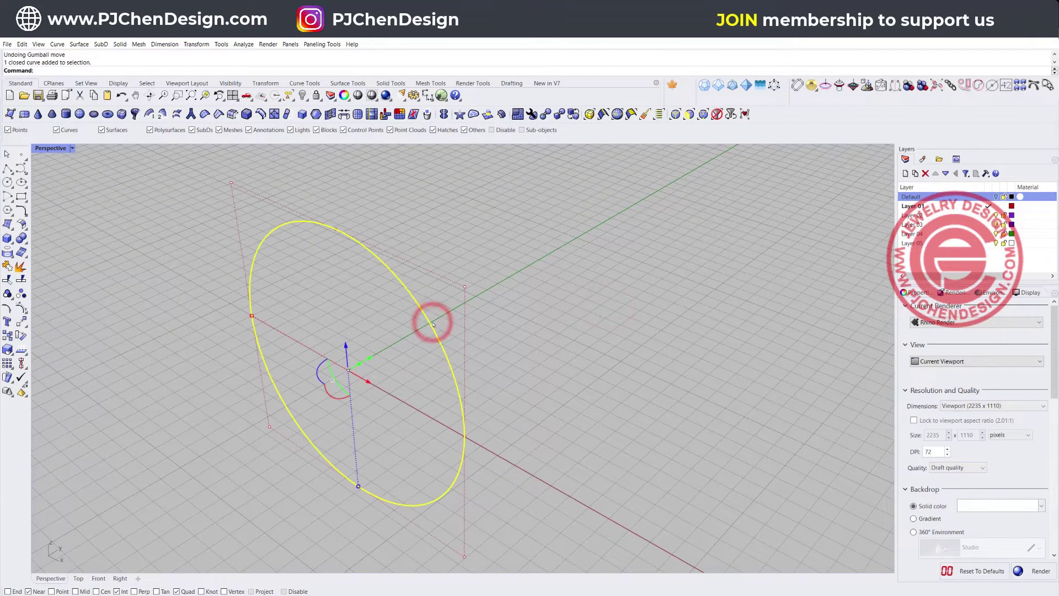
type("Rebuild")
key("Return")
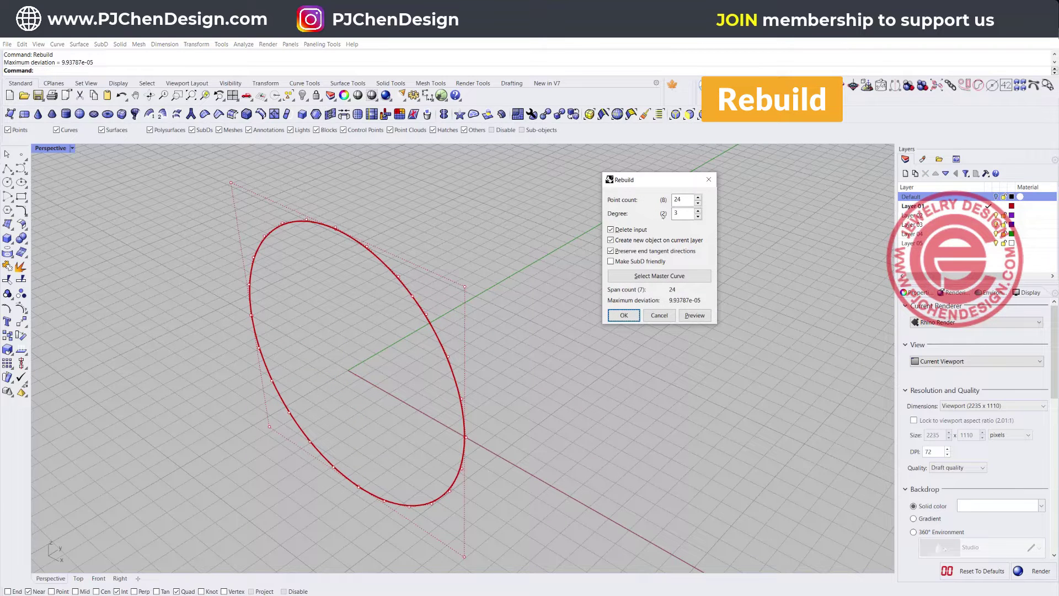
type("3")
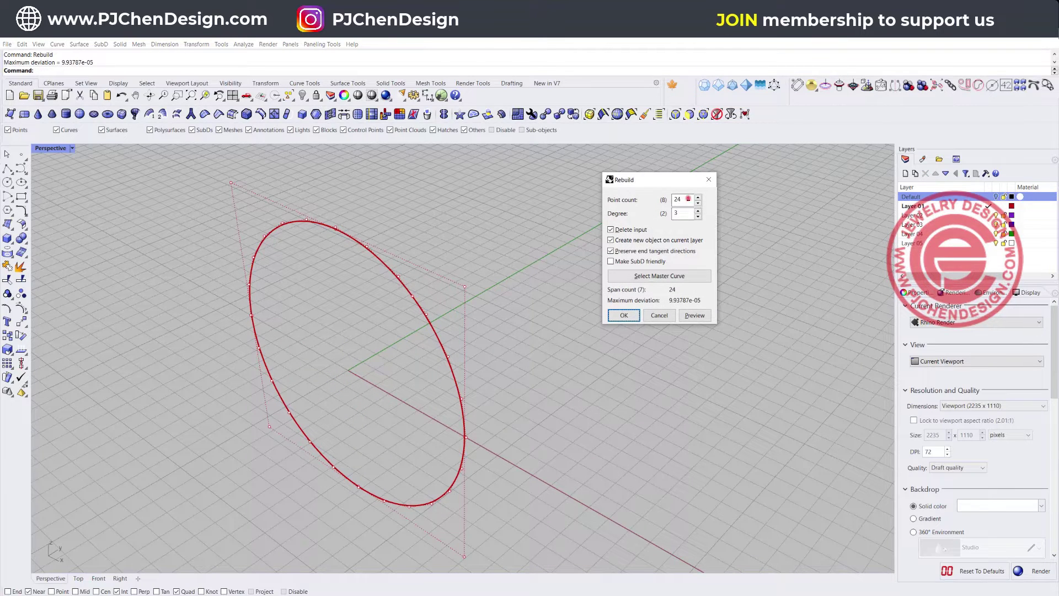
type("12")
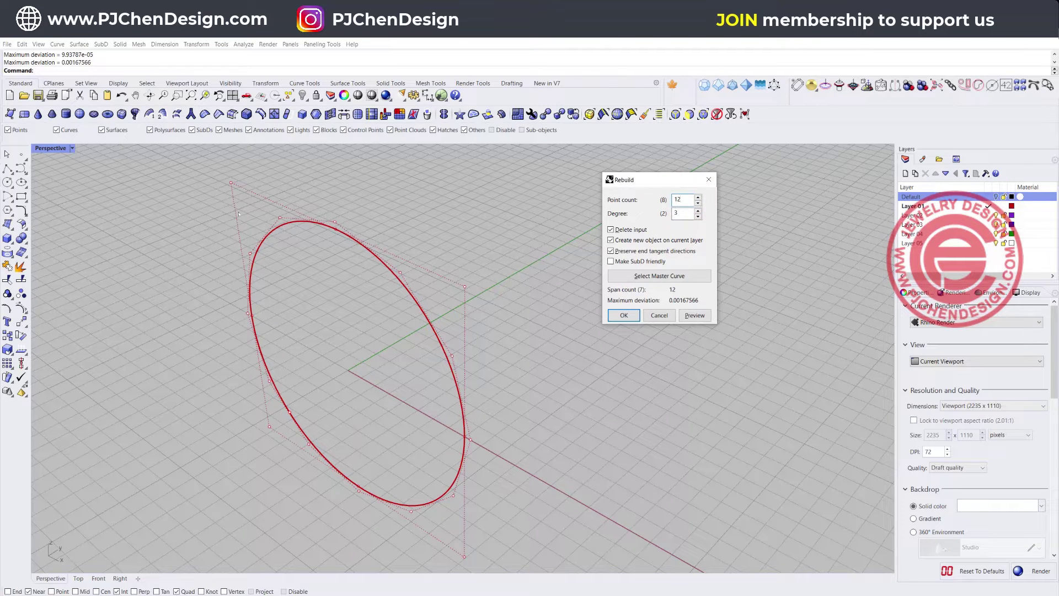
double_click(685, 200)
left_click(617, 315)
Step: Move the three uppermost control points of the rebuilt circle out of its plane in the positive Y direction
left_click(468, 279)
right_click_drag(419, 315, 441, 336)
left_click(477, 288)
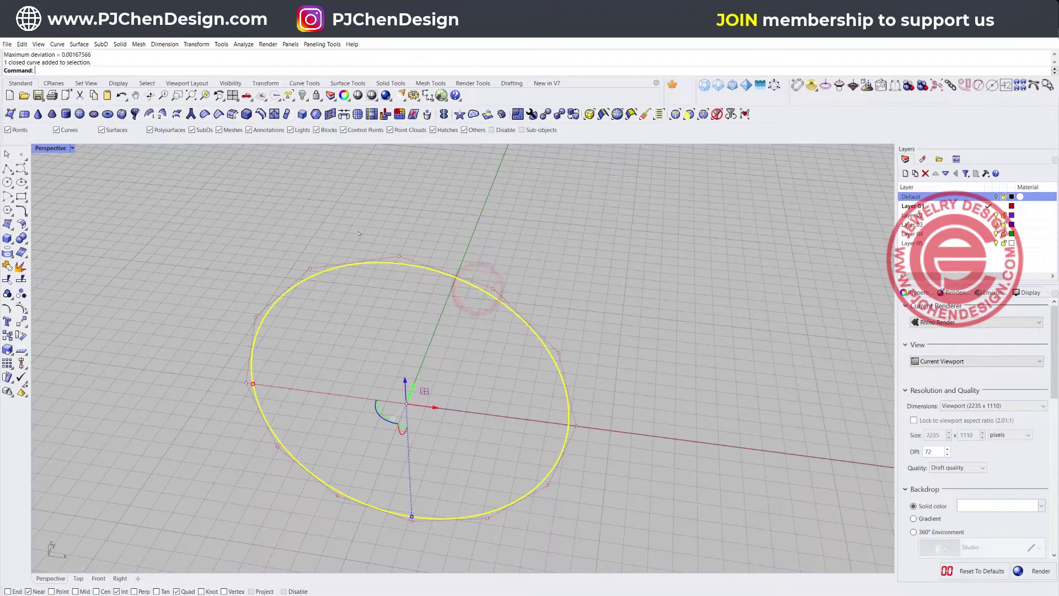
right_click_drag(447, 285, 358, 263)
left_click_drag(284, 322, 520, 415)
right_click_drag(472, 383, 428, 367)
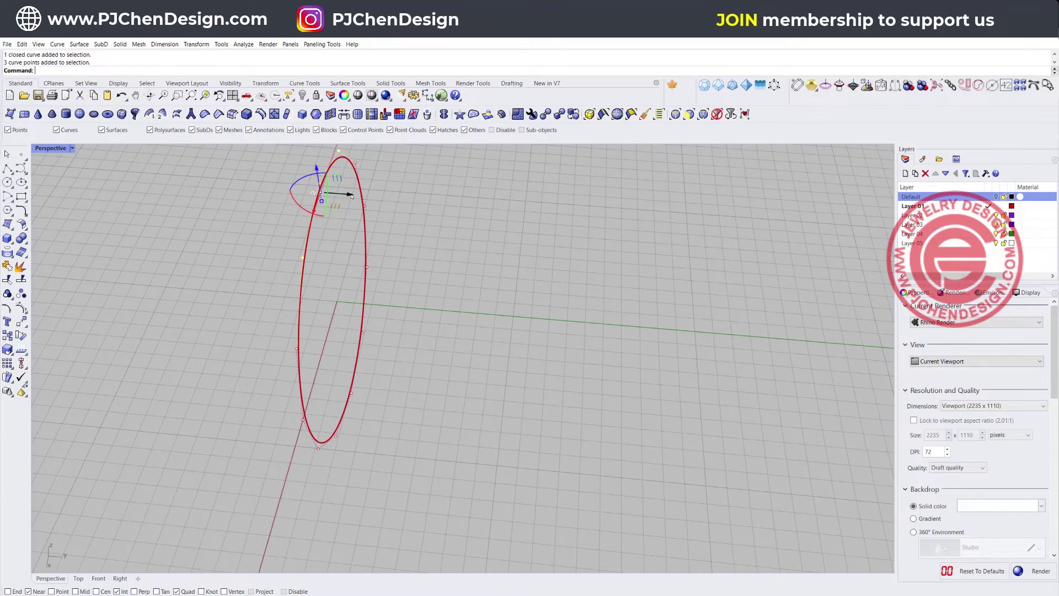
left_click_drag(351, 196, 474, 187)
left_click(452, 211)
Step: Pull the topmost control point of the curve further out along Y to round the bend
left_click(375, 191)
scroll(376, 190, "up", 4)
left_click(586, 288)
scroll(426, 286, "down", 5)
right_click_drag(586, 288, 538, 323)
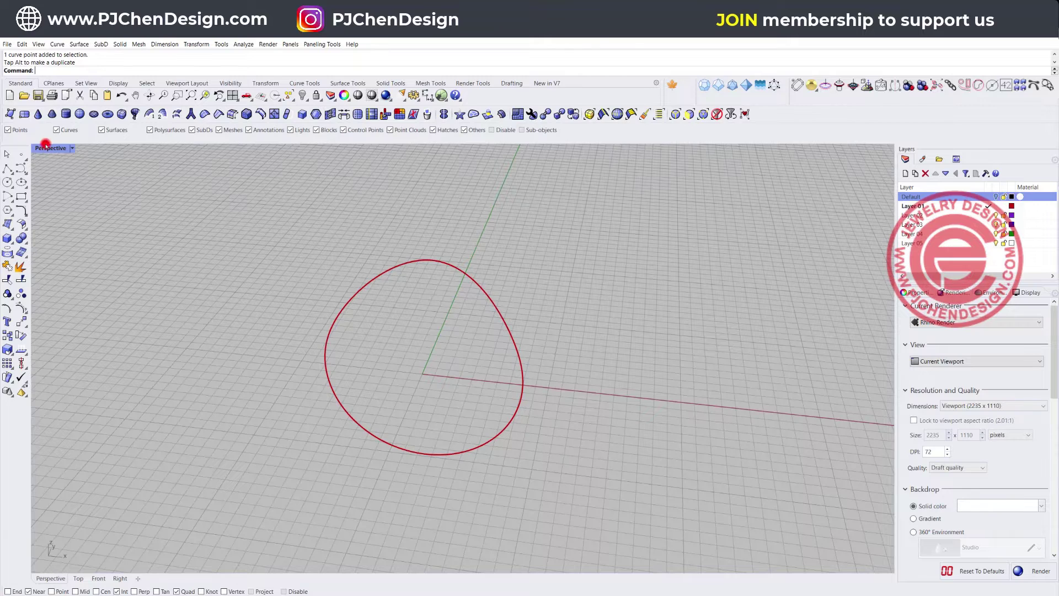
Step: Mirror a copy of the bent curve across the X axis in the Top view
double_click(45, 147)
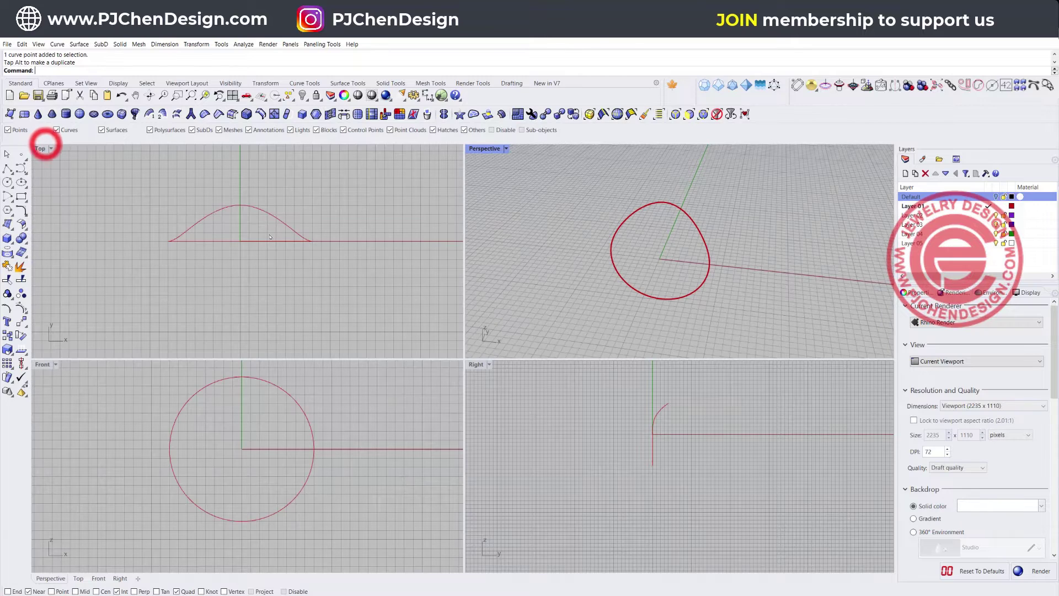
left_click(249, 206)
left_click(344, 281)
left_click(263, 208)
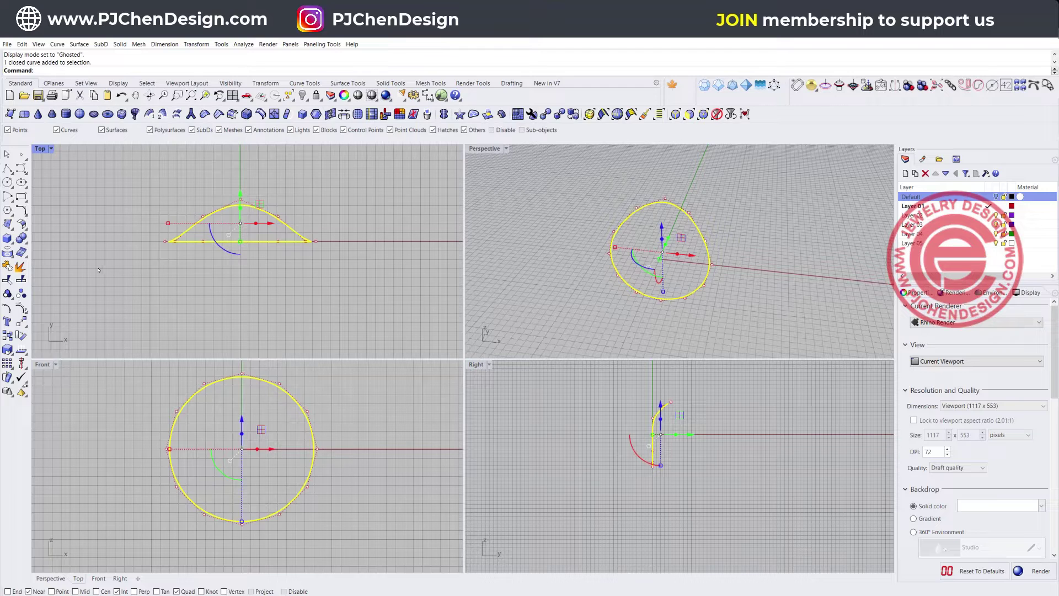
left_click(21, 321)
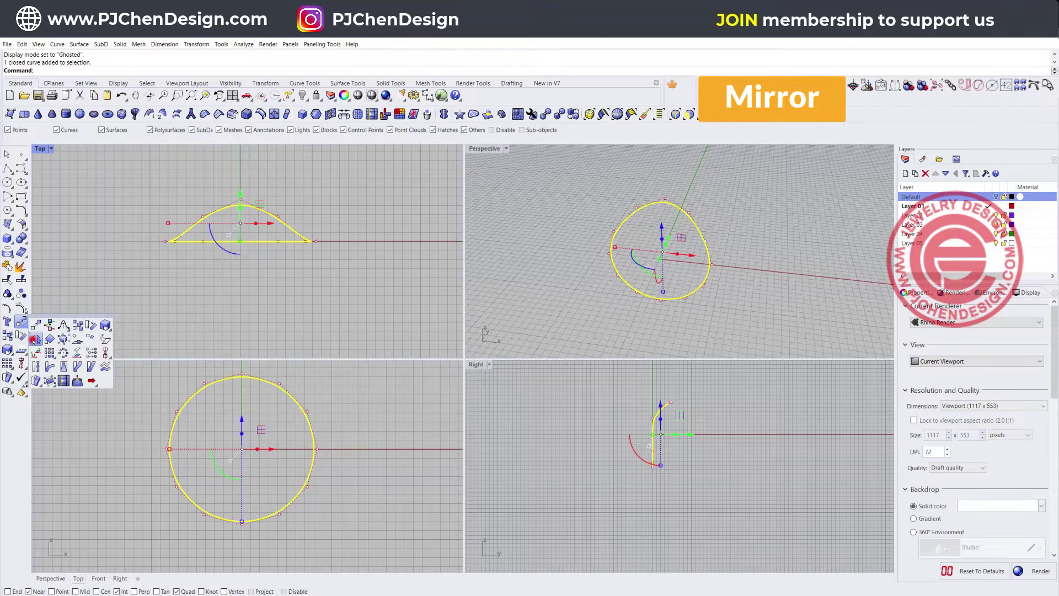
left_click(34, 338)
left_click(307, 241)
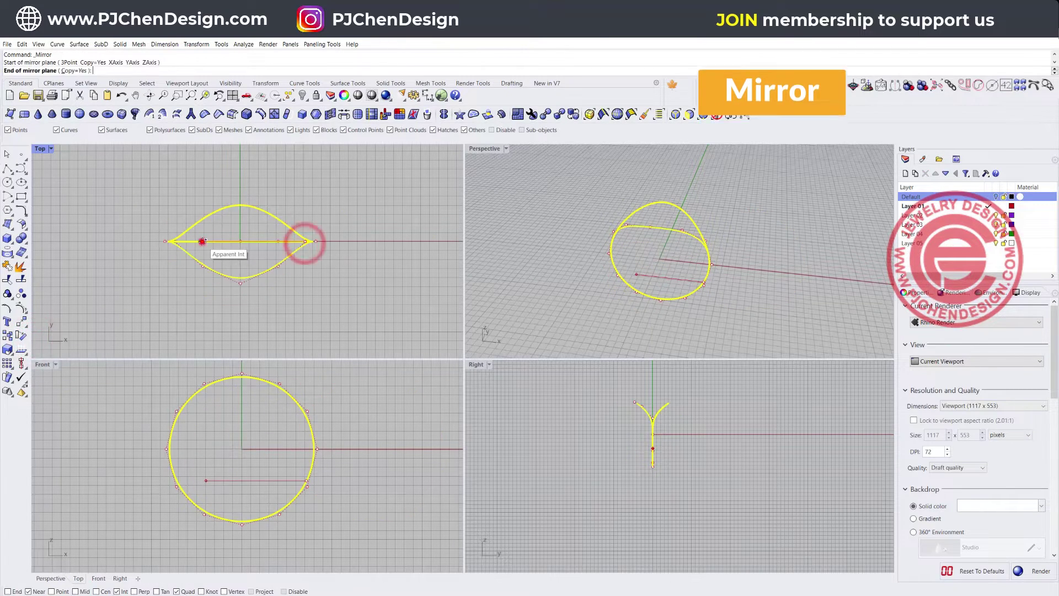
left_click(202, 241)
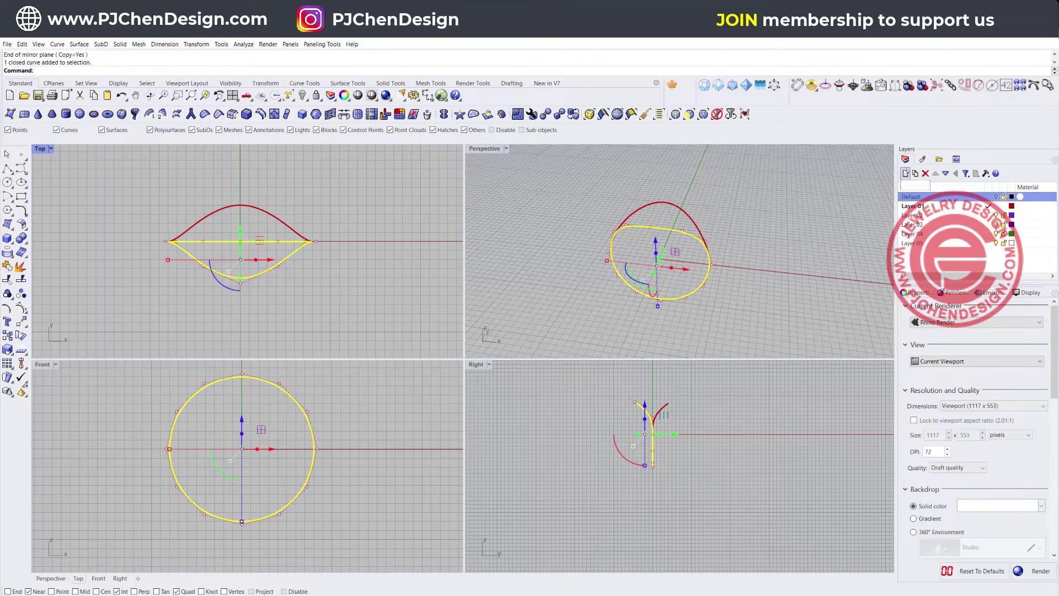
Step: Set the display colour of the mirrored curve to green
left_click(904, 158)
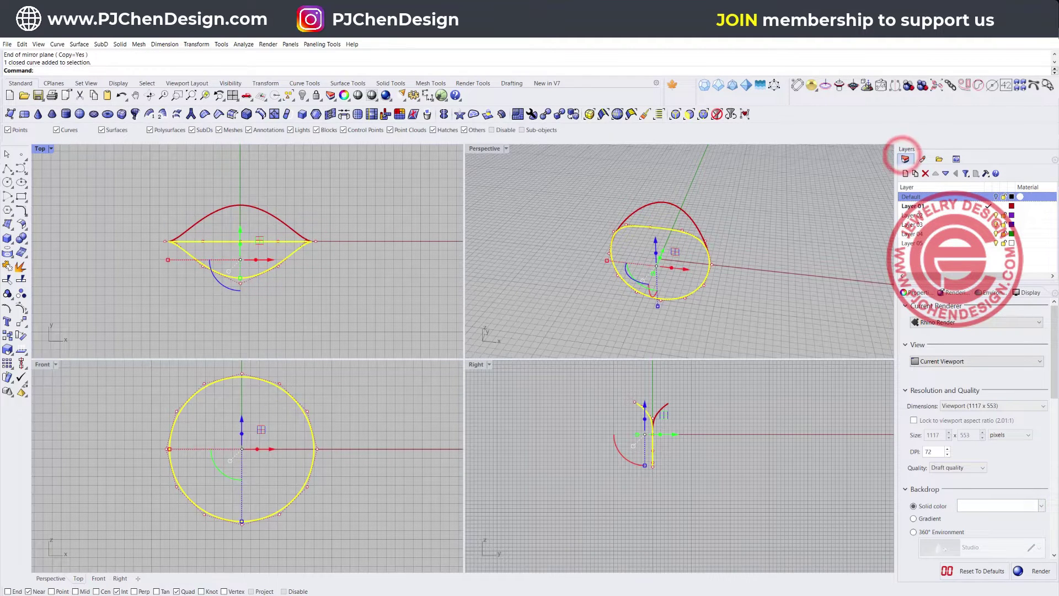
left_click(909, 294)
left_click(1050, 366)
left_click(996, 423)
left_click(831, 318)
right_click_drag(832, 319, 576, 272)
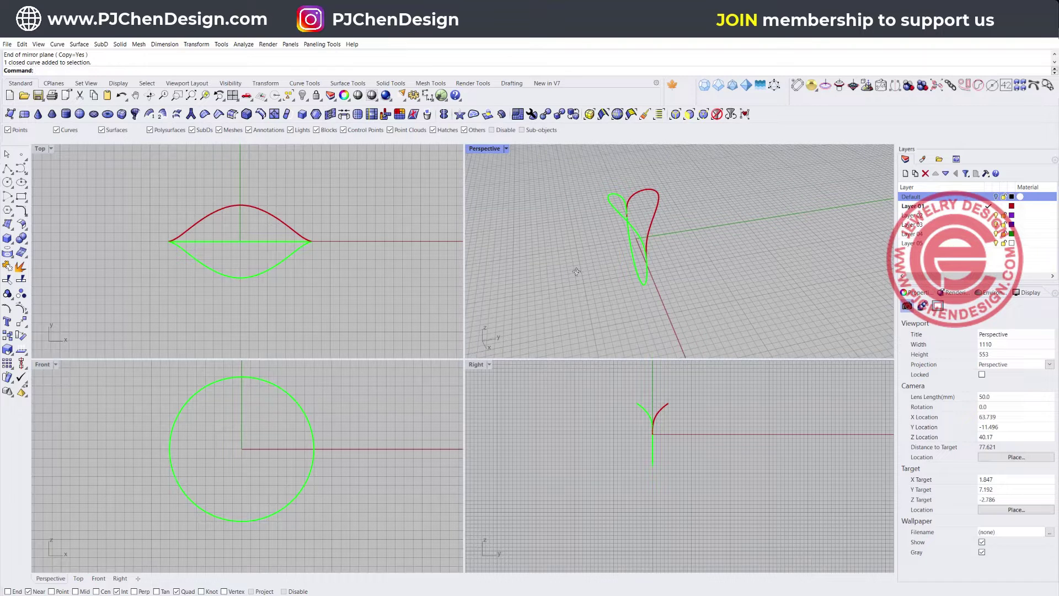
Step: Align the horizontal centers of both curves to the origin (0) in the Top view so they cross
left_click_drag(317, 300, 137, 234)
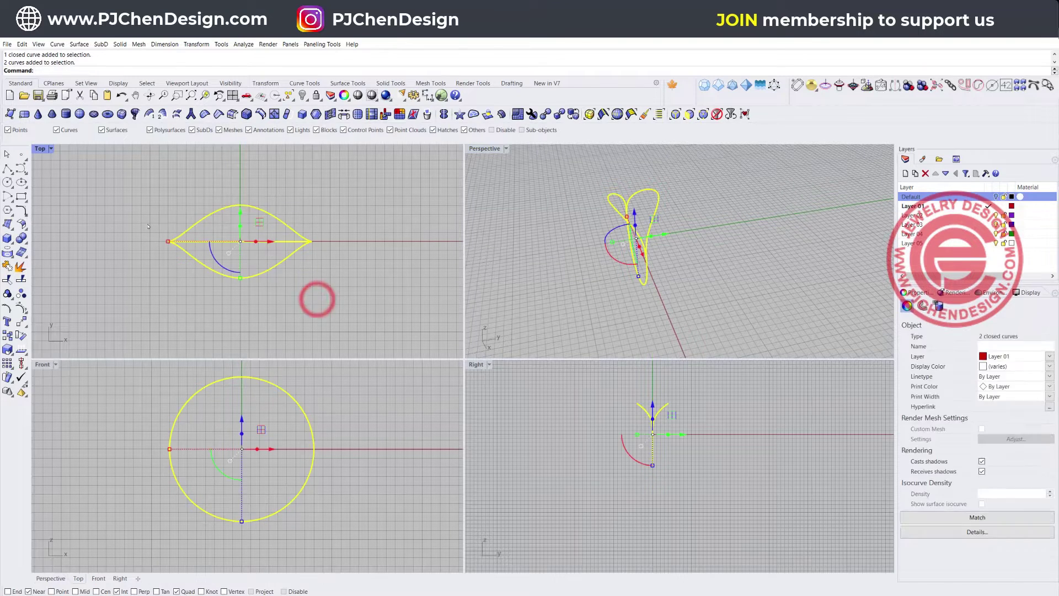
left_click(24, 368)
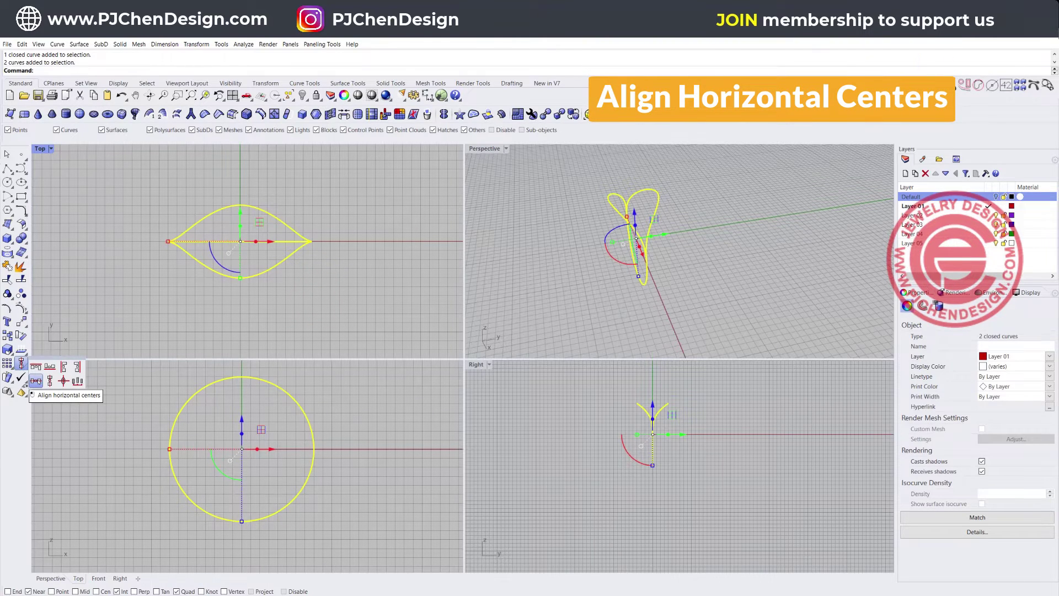
left_click(35, 381)
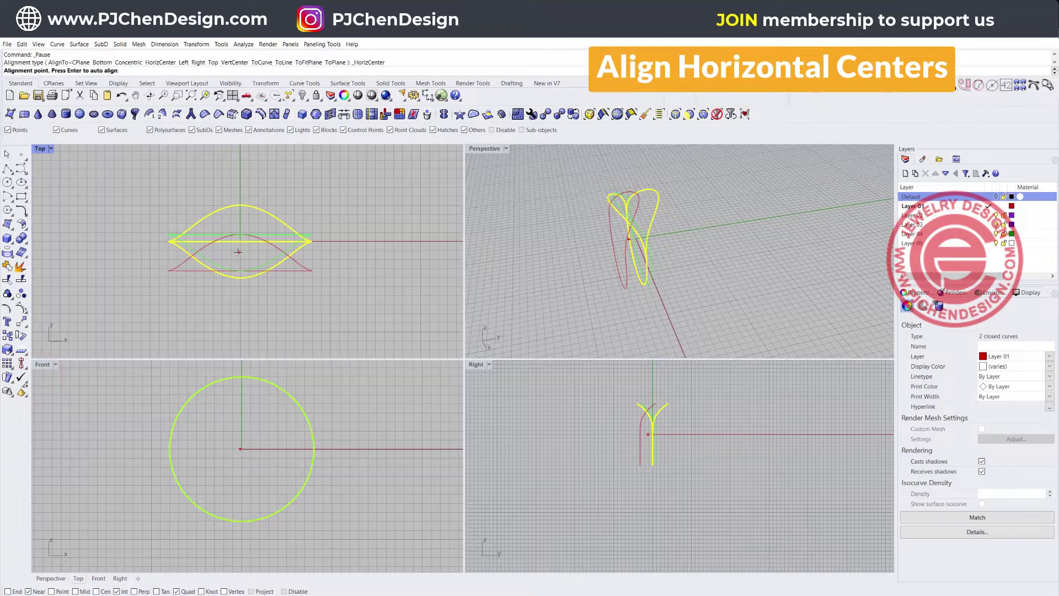
type("0")
key("Return")
left_click(352, 305)
mouse_move(674, 251)
right_mouse_down()
mouse_move(590, 255)
mouse_move(675, 252)
right_mouse_up()
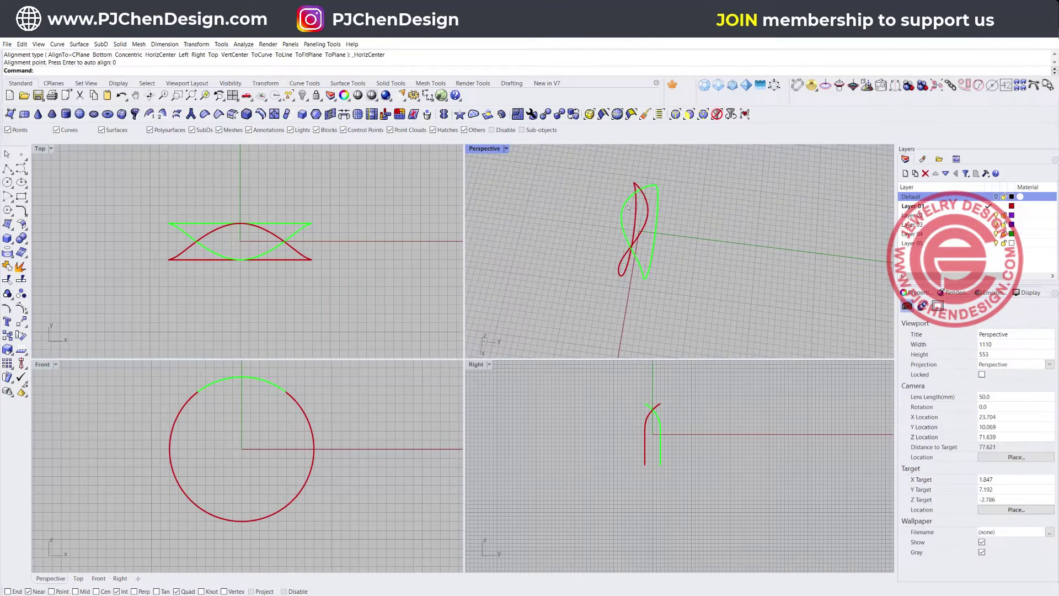
double_click(485, 149)
right_click_drag(458, 317, 346, 392)
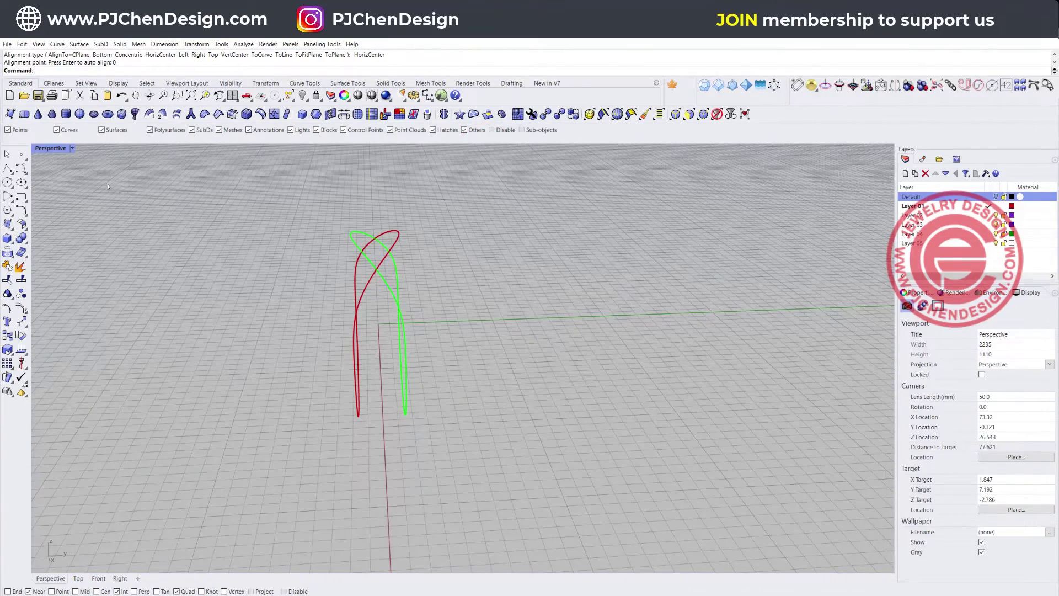
Step: Turn on the control points of both curves and enlarge the Right view
double_click(56, 149)
left_click_drag(712, 445, 623, 412)
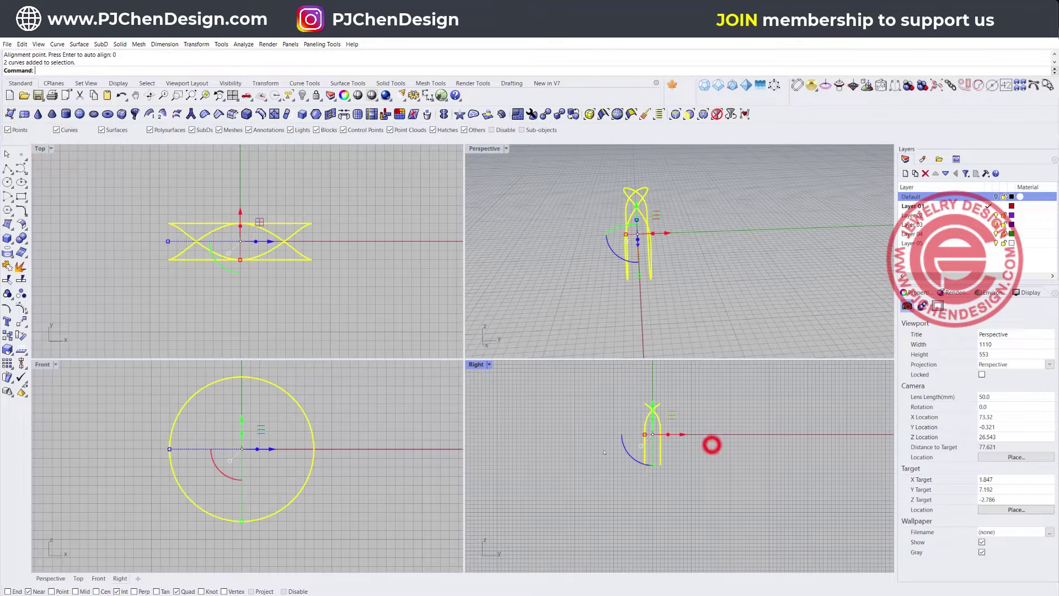
double_click(481, 365)
scroll(338, 301, "up", 3)
left_click(21, 307)
Step: Scale the lower control points of both curves to 0 along Y so the curves meet at the centre line
left_click_drag(270, 303, 402, 398)
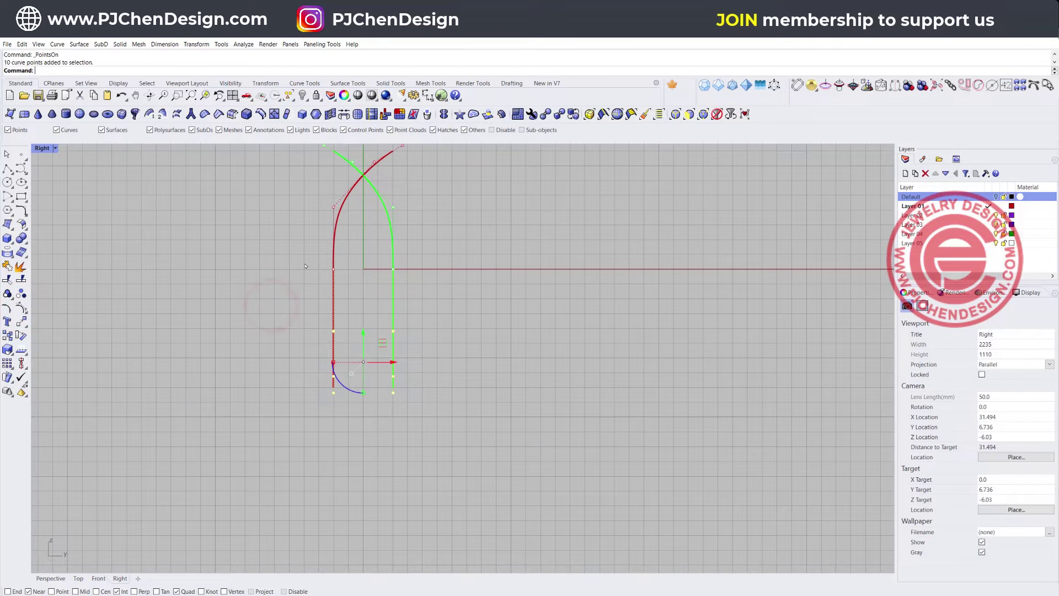
left_click(333, 362)
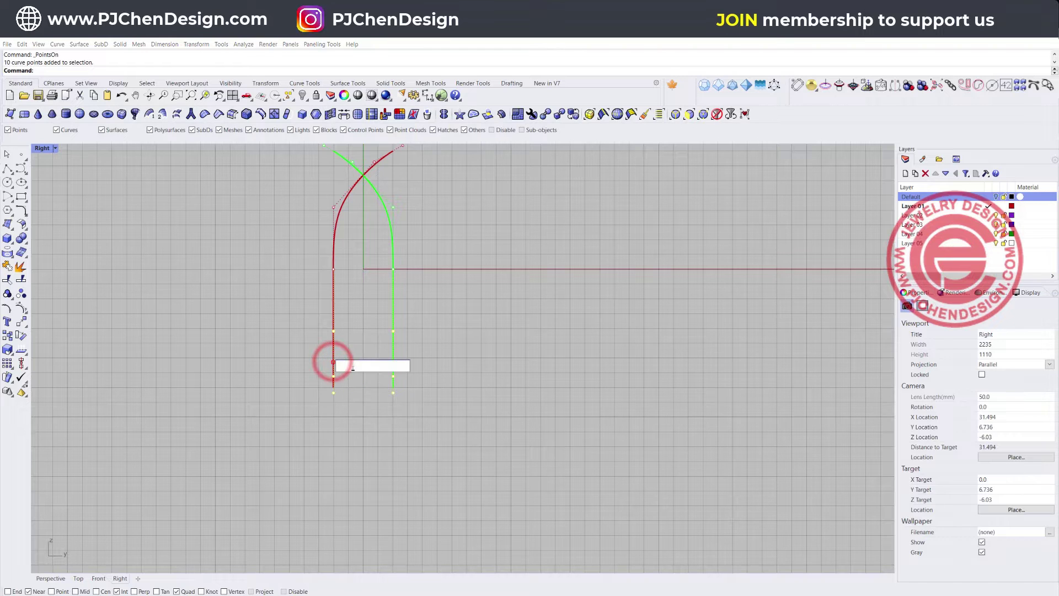
type("0")
key("Return")
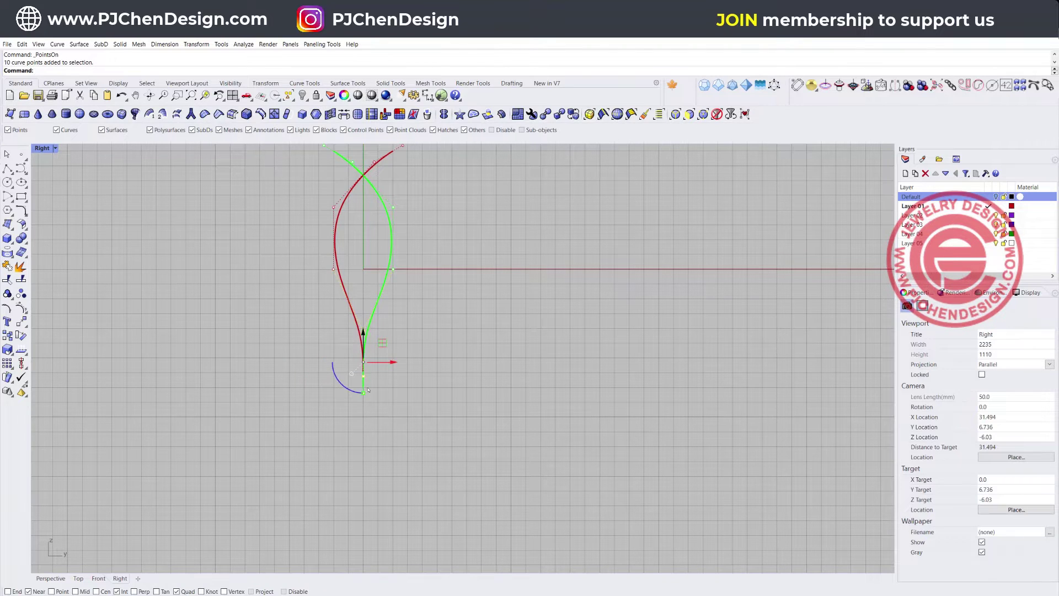
Step: Scale the mid-height control points of both curves inward along Y to roughly half their spacing
left_click_drag(279, 249, 468, 283)
left_click_drag(333, 270, 348, 269)
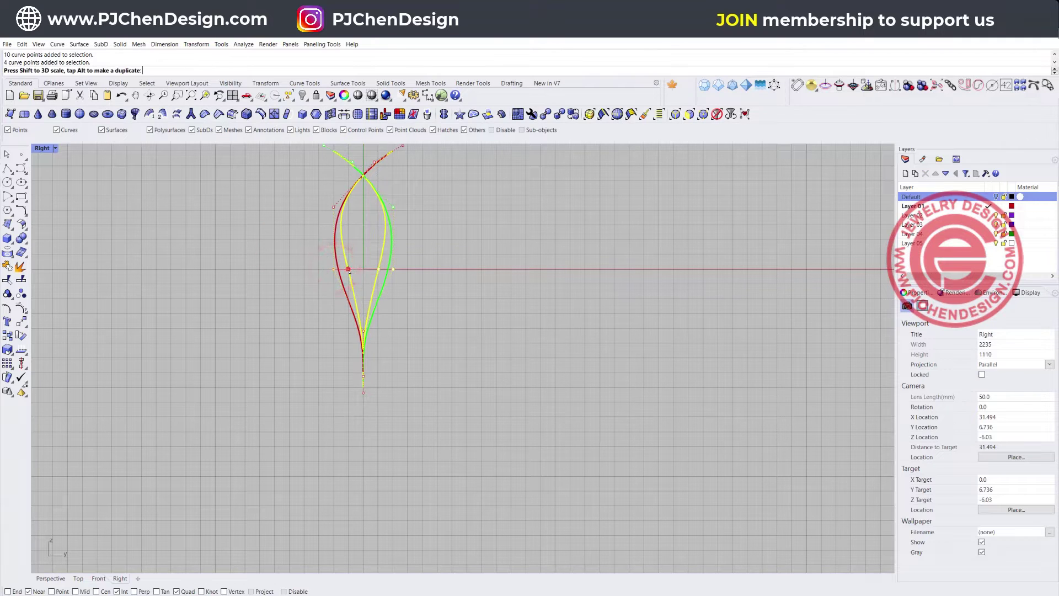
left_click(44, 147)
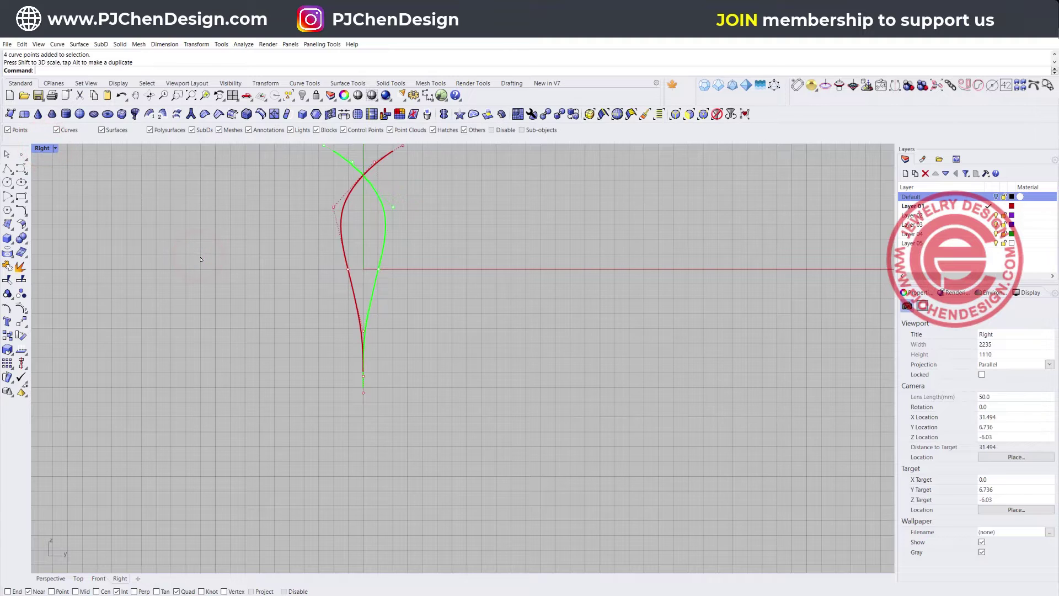
Step: Create pipes with a radius of 0.5 along both crossing guide curves
double_click(42, 148)
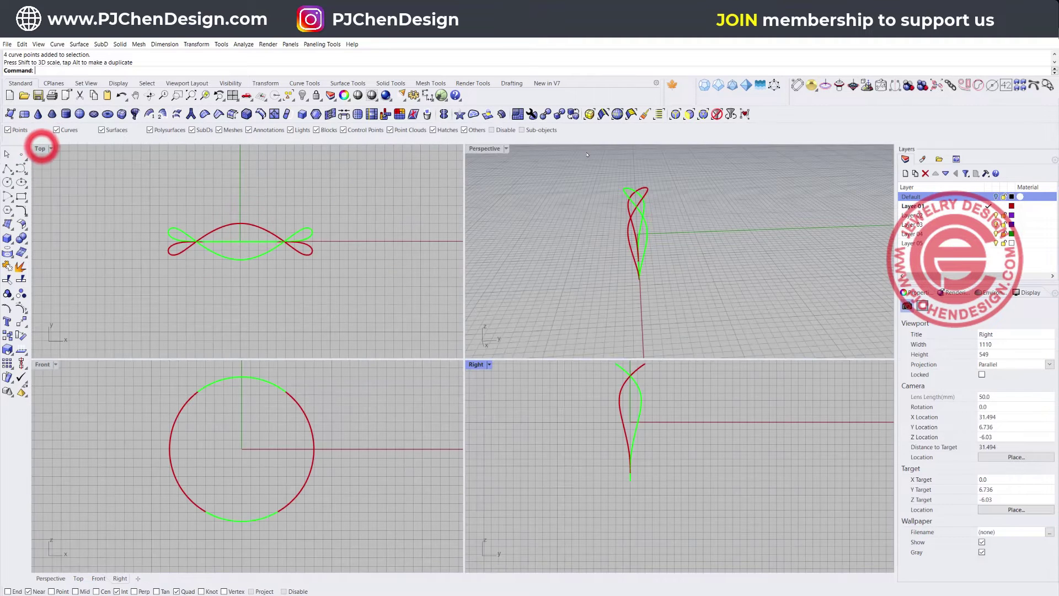
right_click_drag(574, 242, 643, 281)
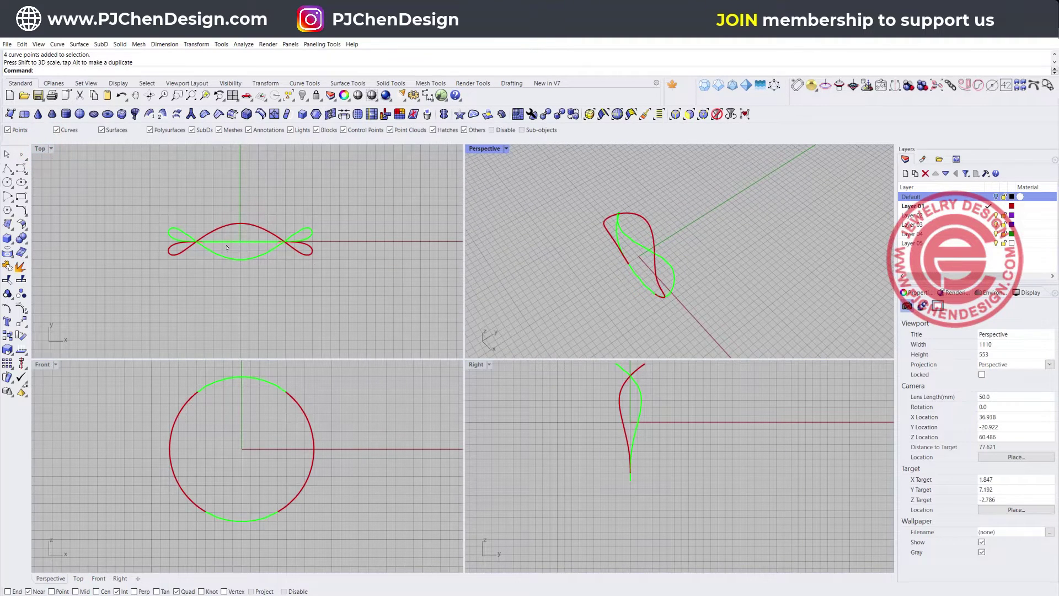
left_click(264, 258)
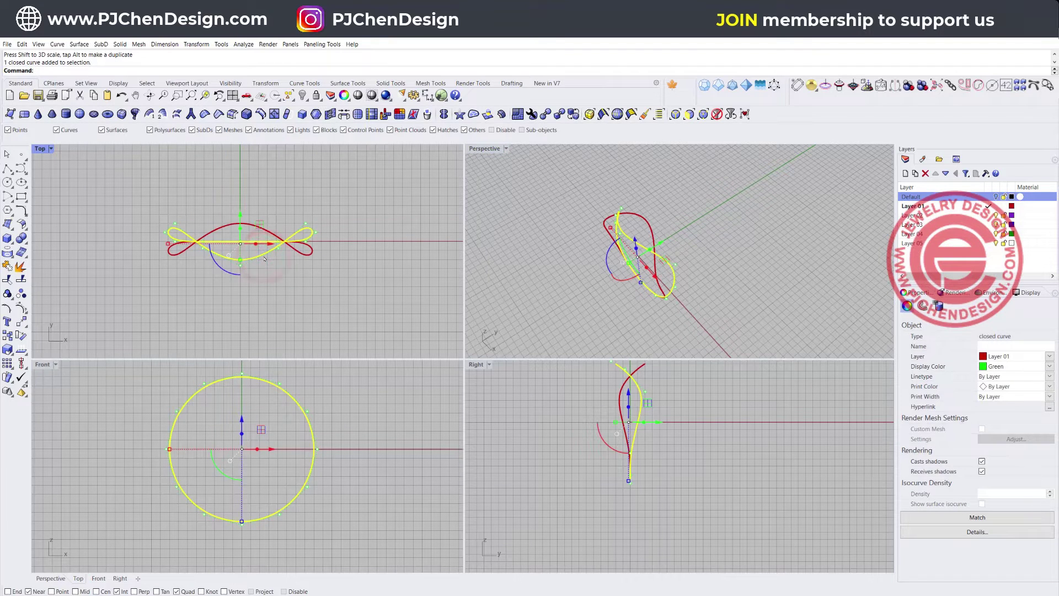
left_click(386, 288)
left_click_drag(355, 321, 227, 187)
left_click(21, 267)
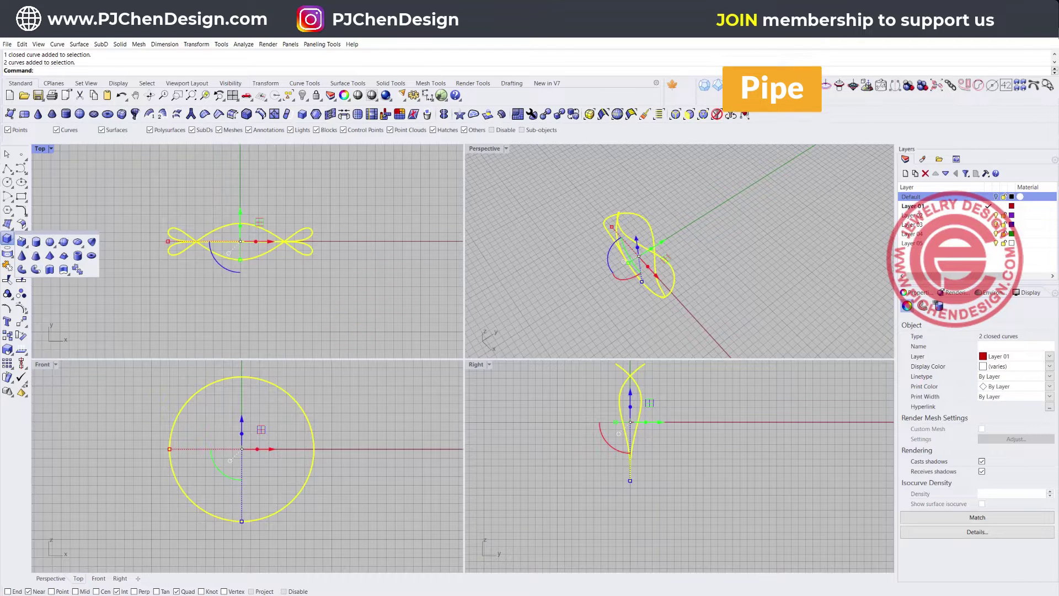
left_click(33, 267)
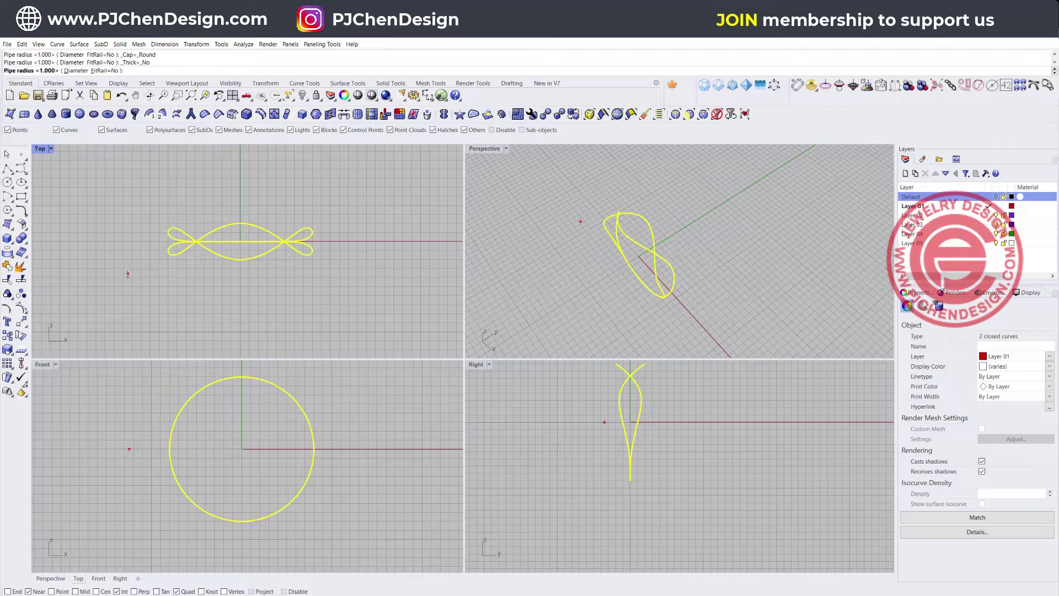
type("0.5")
key("Return")
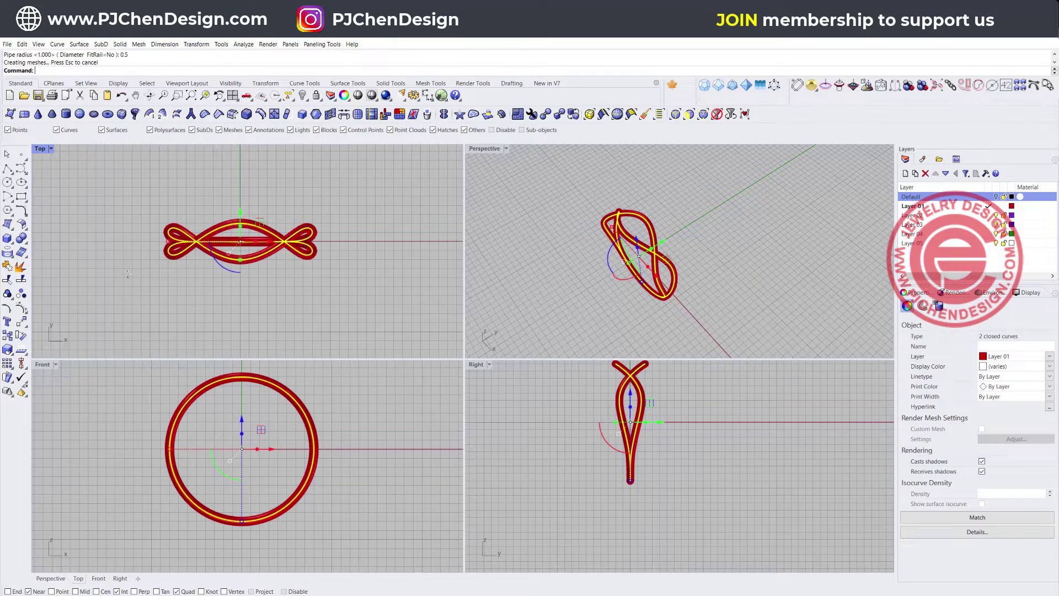
Step: Examine how the two pipes meet where they cross and compare them with the finished ring on the Default layer
left_click(312, 331)
scroll(618, 229, "up", 5)
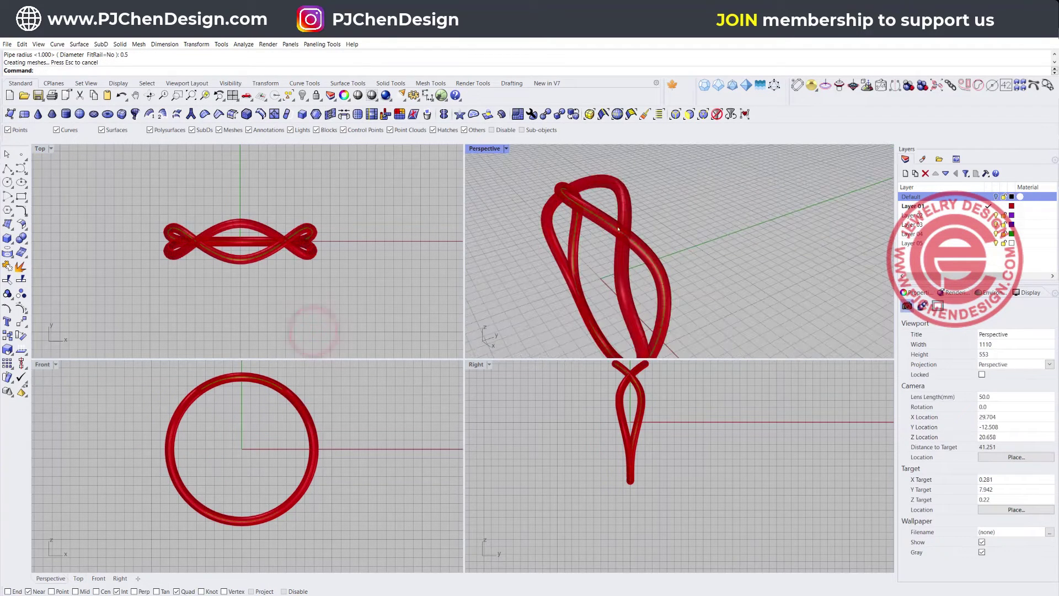
right_click_drag(641, 250, 653, 227)
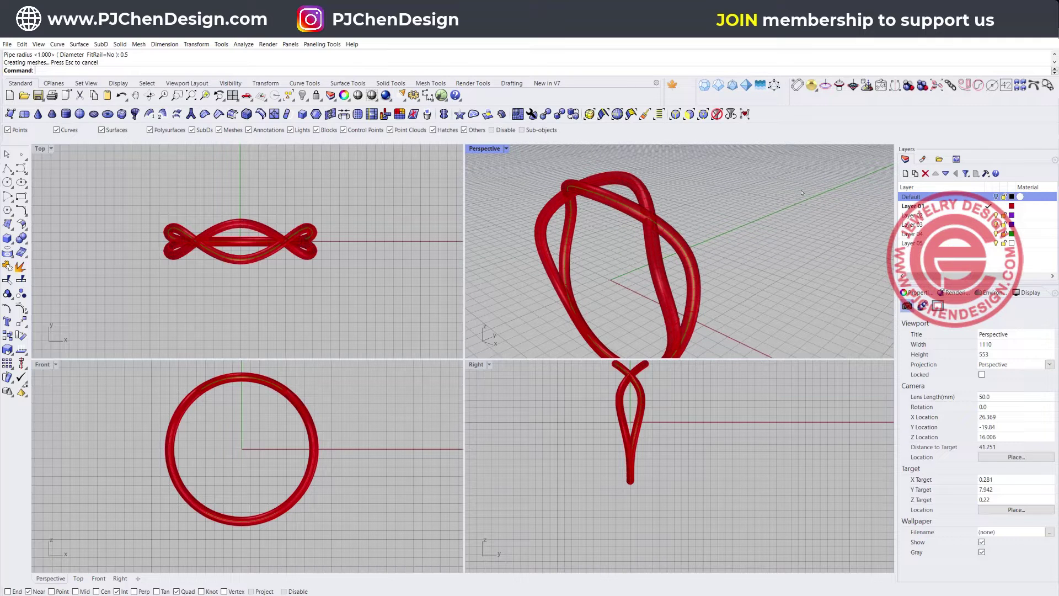
left_click(997, 197)
right_click_drag(530, 227, 622, 241)
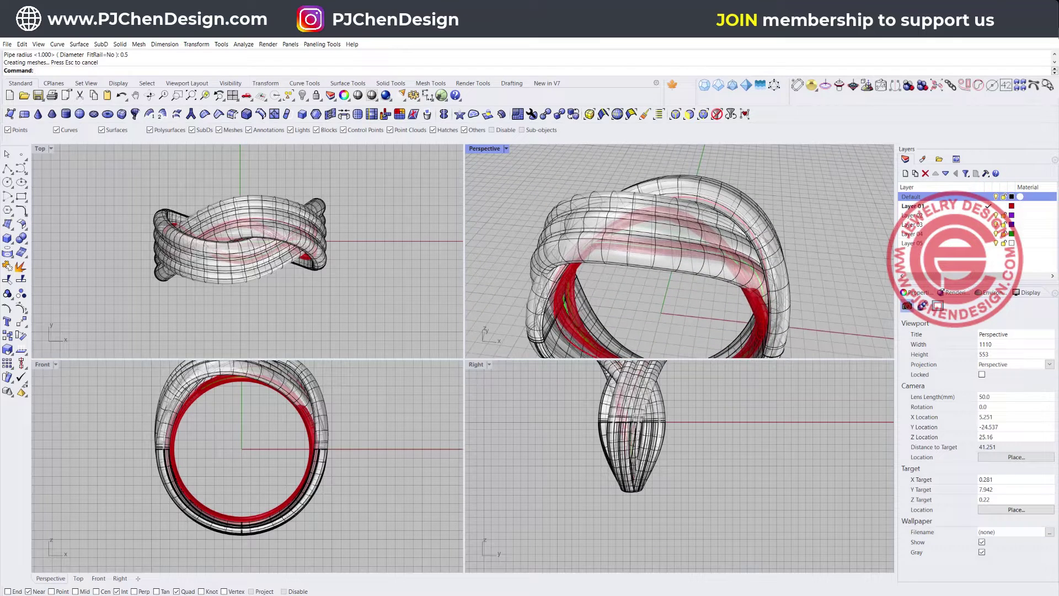
left_click(996, 216)
right_click_drag(798, 215, 681, 292)
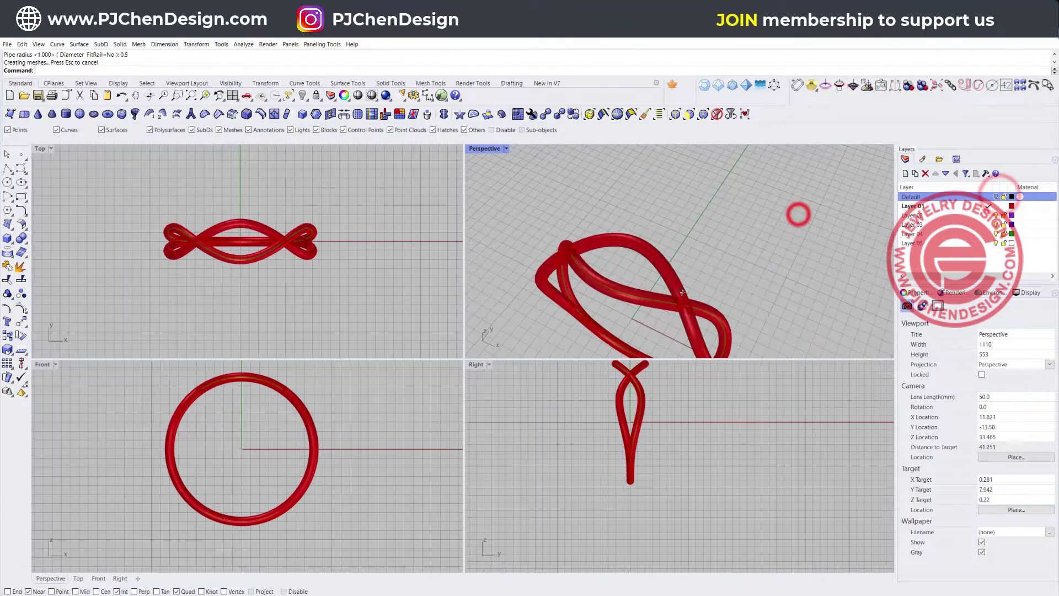
Step: Undo the Default layer visibility changes and the pipes on both guide curves
key("ctrl+z")
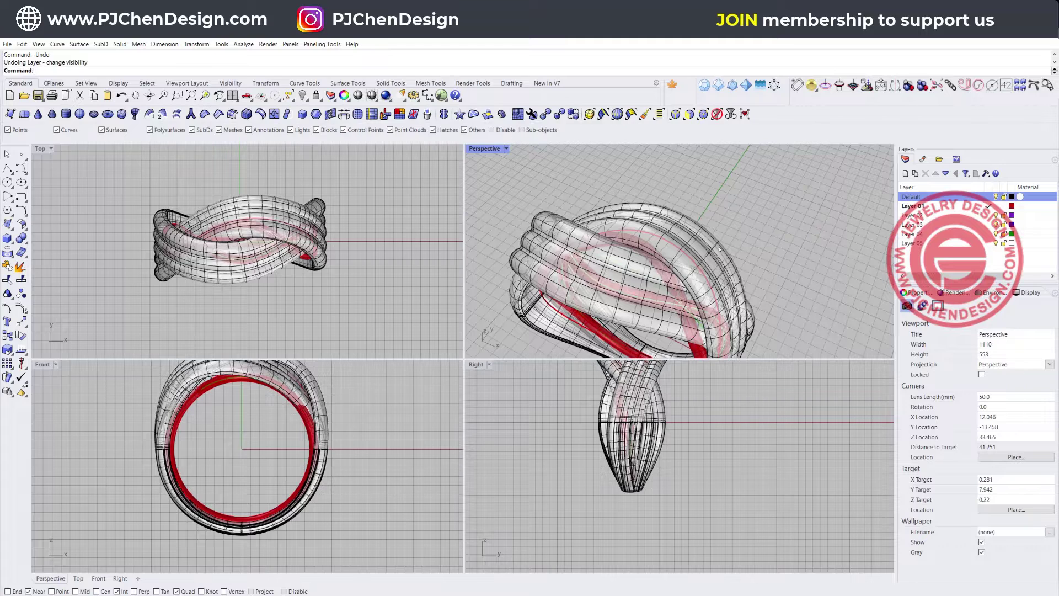
key("ctrl+z")
key("ctrl+z")
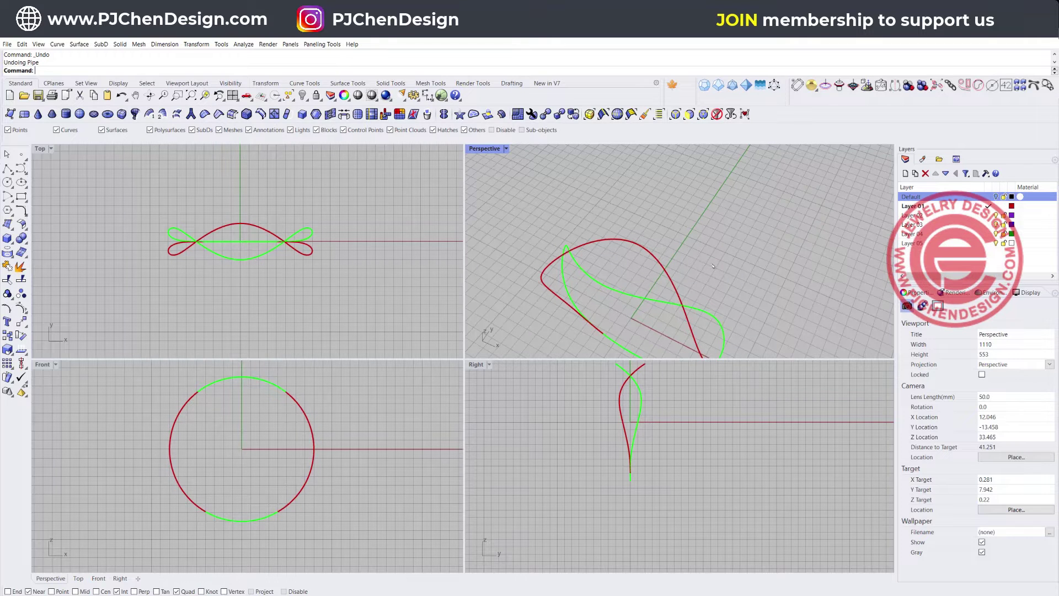
Step: Raise the red curve's control point at its upper right crossing and the green curve's at its upper left crossing vertically
left_click(668, 274)
right_click_drag(668, 275, 740, 243)
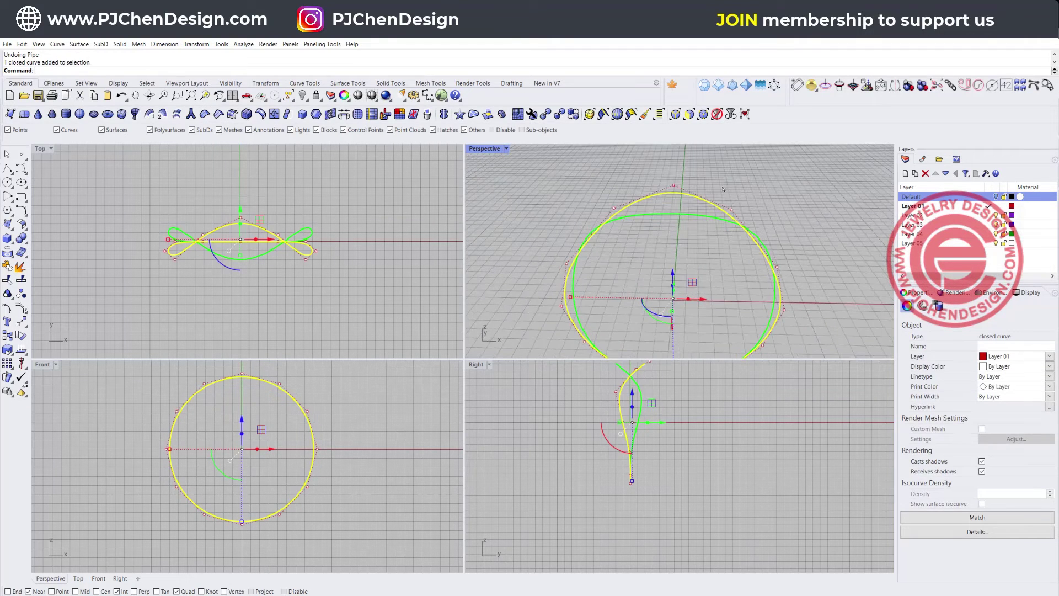
left_click(732, 208)
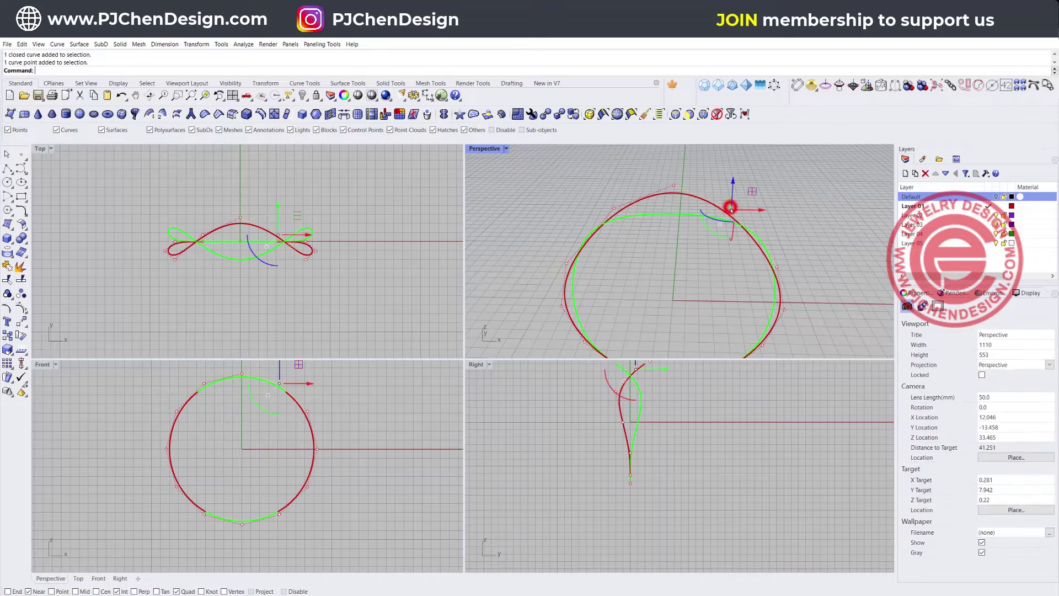
left_click(653, 217)
right_click_drag(654, 216, 720, 219)
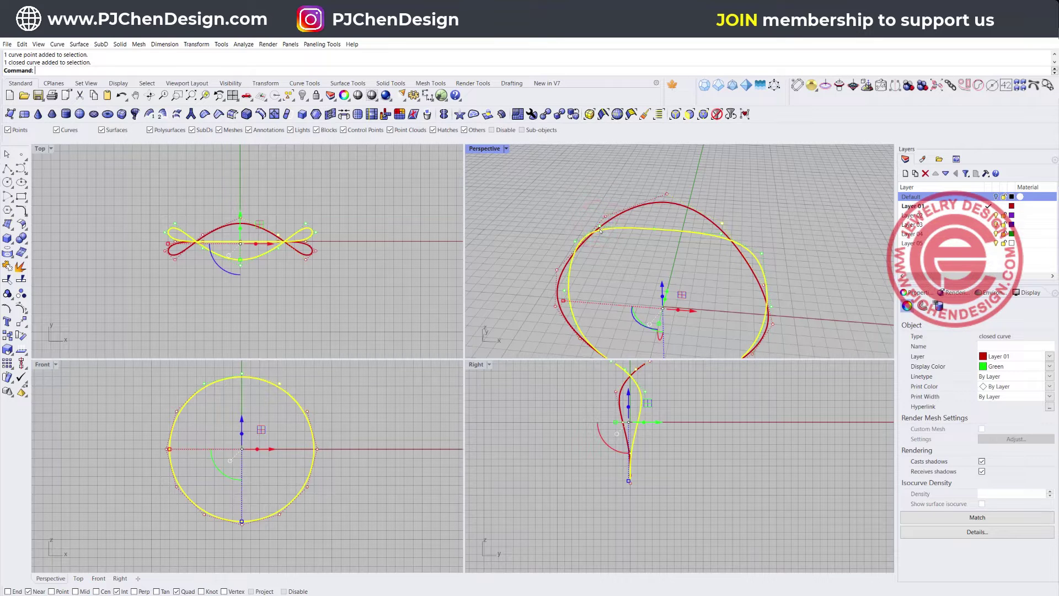
left_click(601, 227, "shift")
right_click_drag(628, 255, 609, 204)
left_click_drag(606, 199, 603, 171)
left_click(765, 214)
key("Escape")
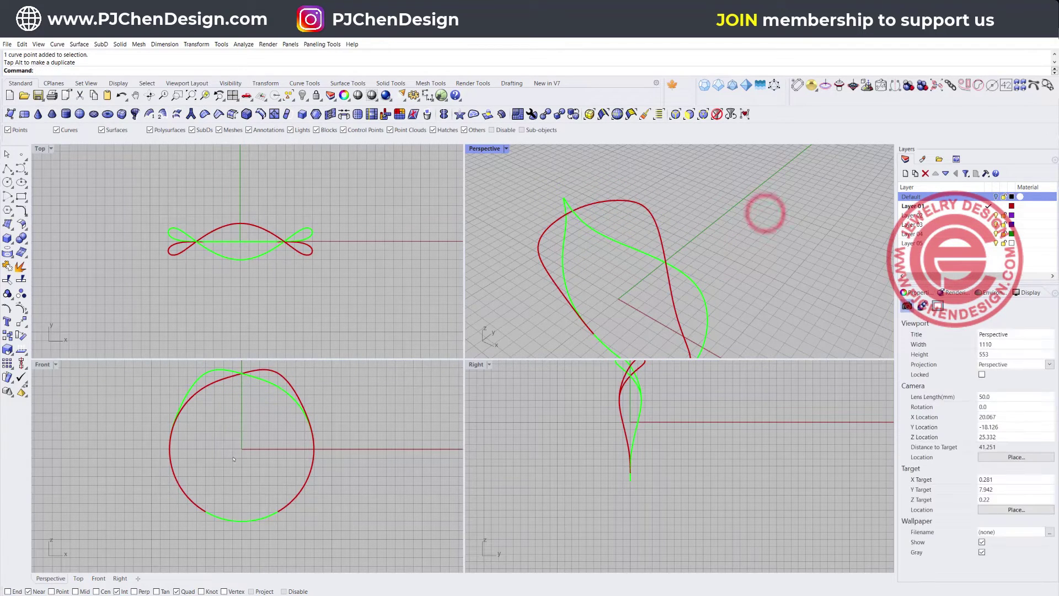
Step: Pipe both reshaped guide curves with a radius of 0.5 to test the clearance at their crossings
right_click_drag(241, 435, 227, 475)
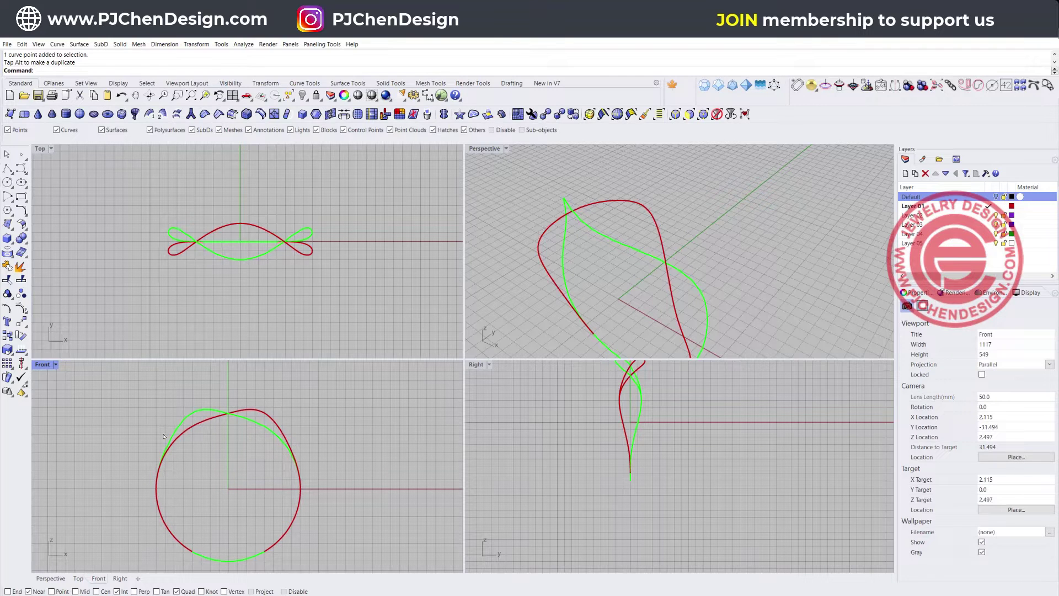
right_click_drag(579, 257, 586, 165)
left_click_drag(270, 296, 221, 229)
left_click(7, 238)
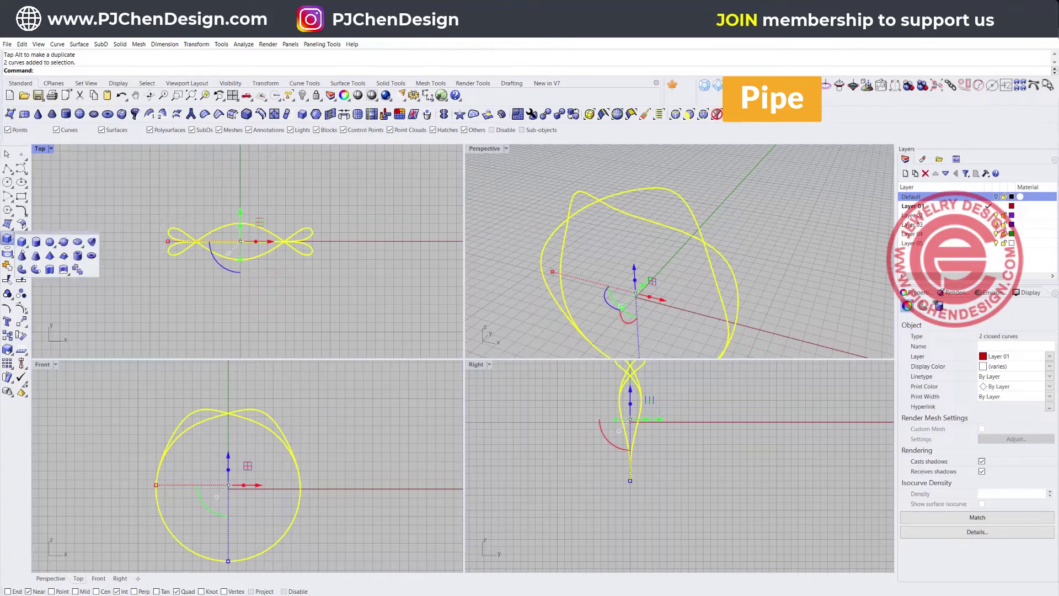
left_click(35, 270)
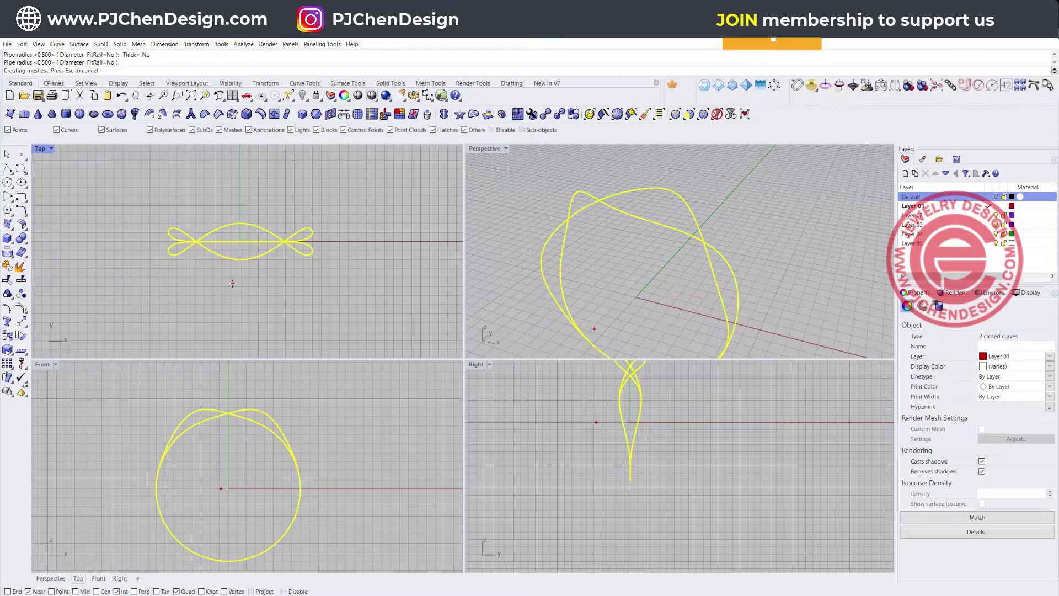
key("Return")
Step: Examine the over-and-under weave of the two pipes from several angles in an enlarged Perspective view
left_click(374, 326)
right_click_drag(723, 232, 632, 226)
double_click(491, 149)
right_click_drag(487, 146, 268, 350)
left_click(320, 249)
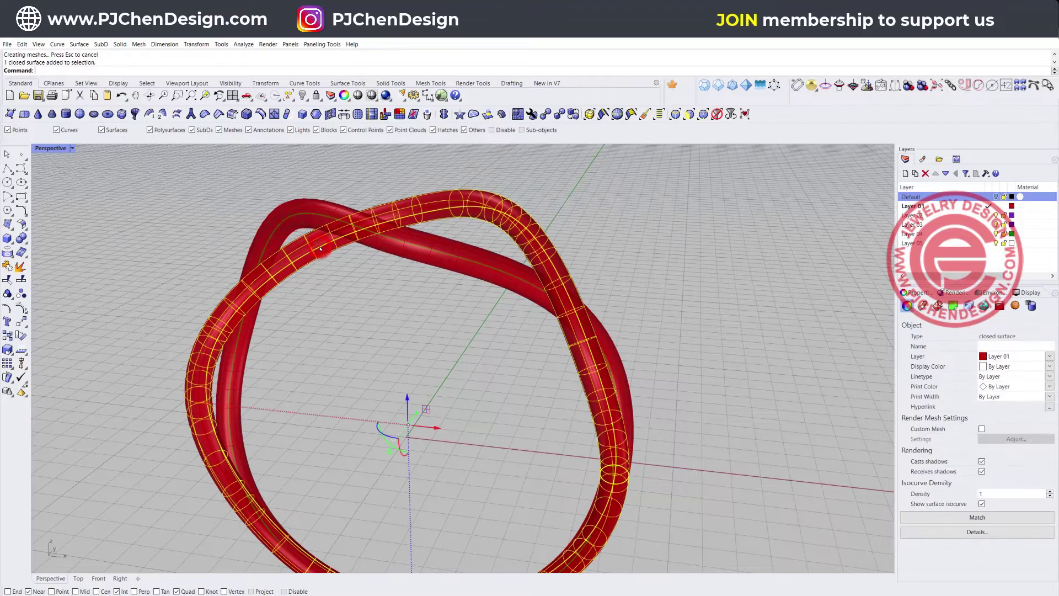
left_click(636, 339)
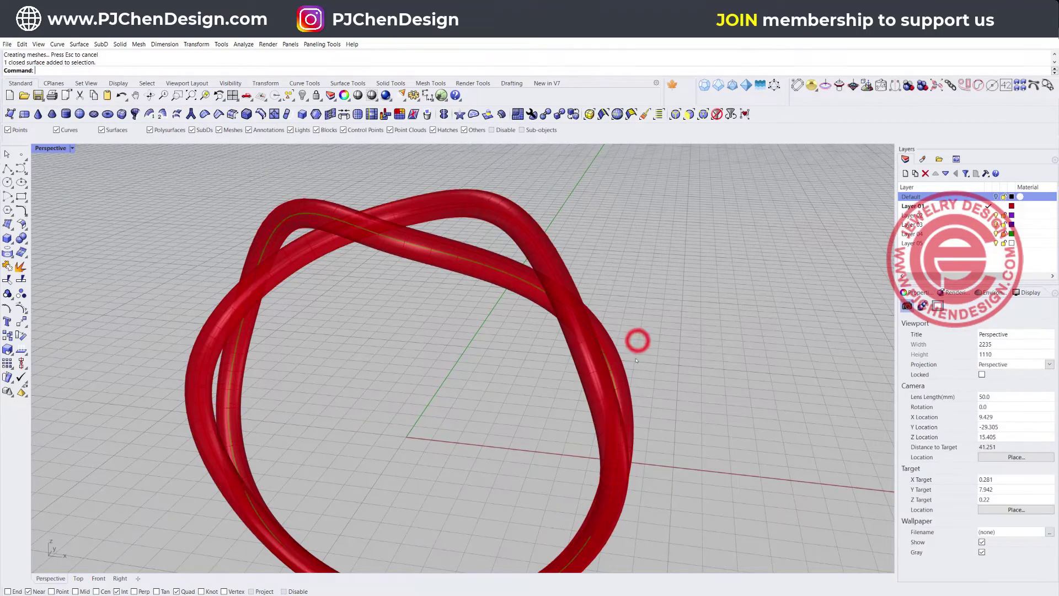
right_click_drag(636, 338, 607, 366)
right_click_drag(429, 316, 499, 308)
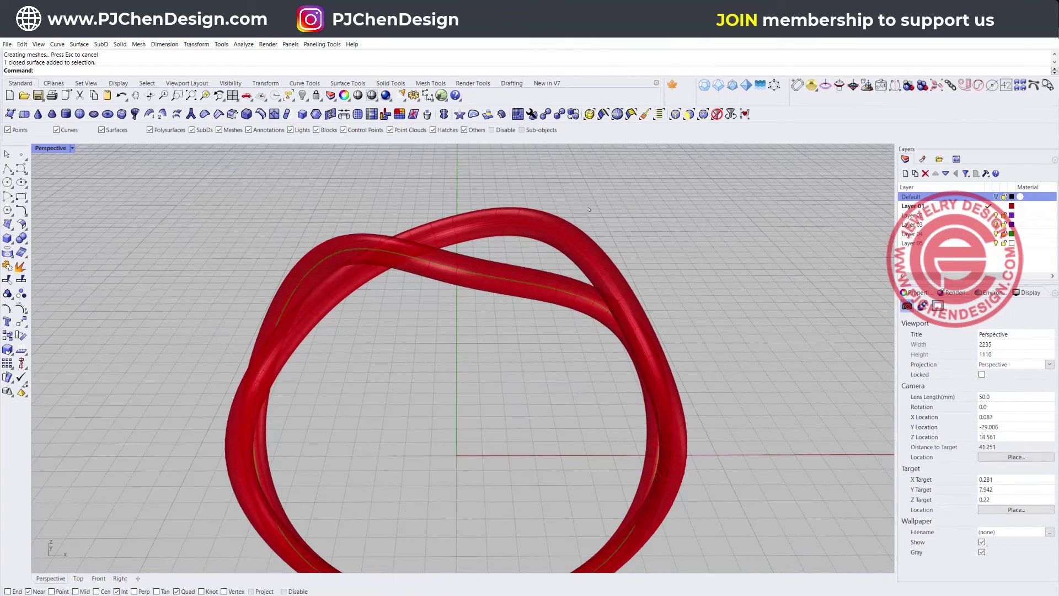
Step: Delete the test pipes and keep only the two guide curves
left_click(580, 227)
key("Delete")
left_click(533, 270)
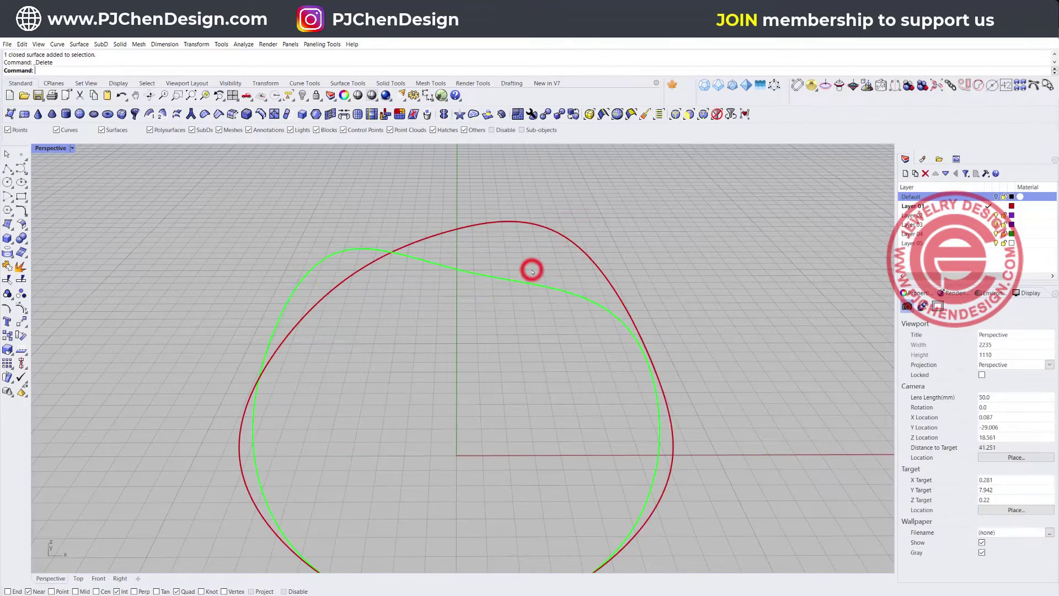
Step: Draw a small circle about two grid units across in the Top view, centred on the X axis beside the guide curves
right_click_drag(532, 271, 463, 321)
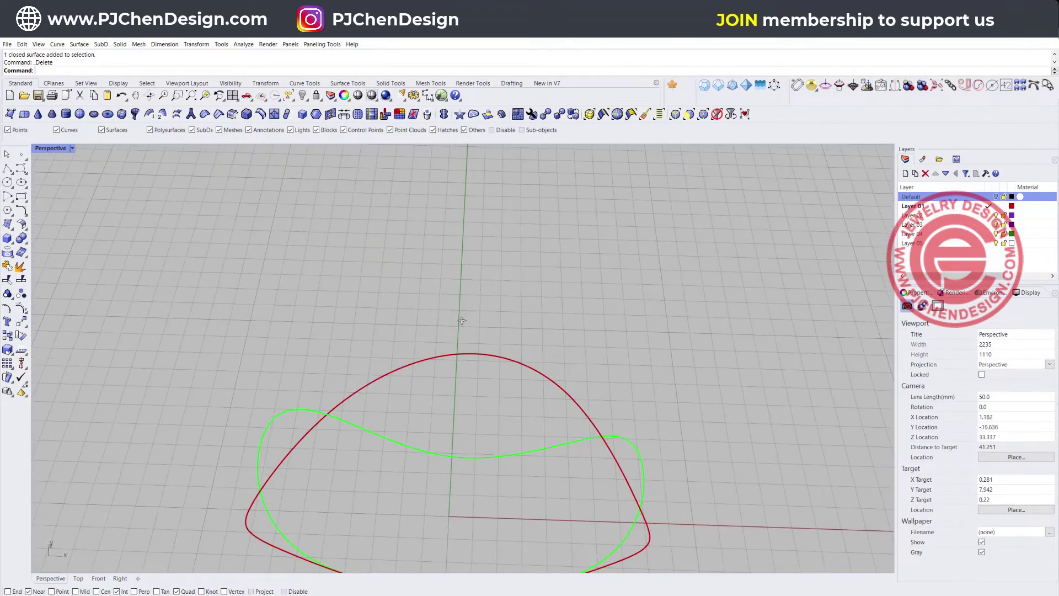
double_click(48, 148)
left_click(47, 147)
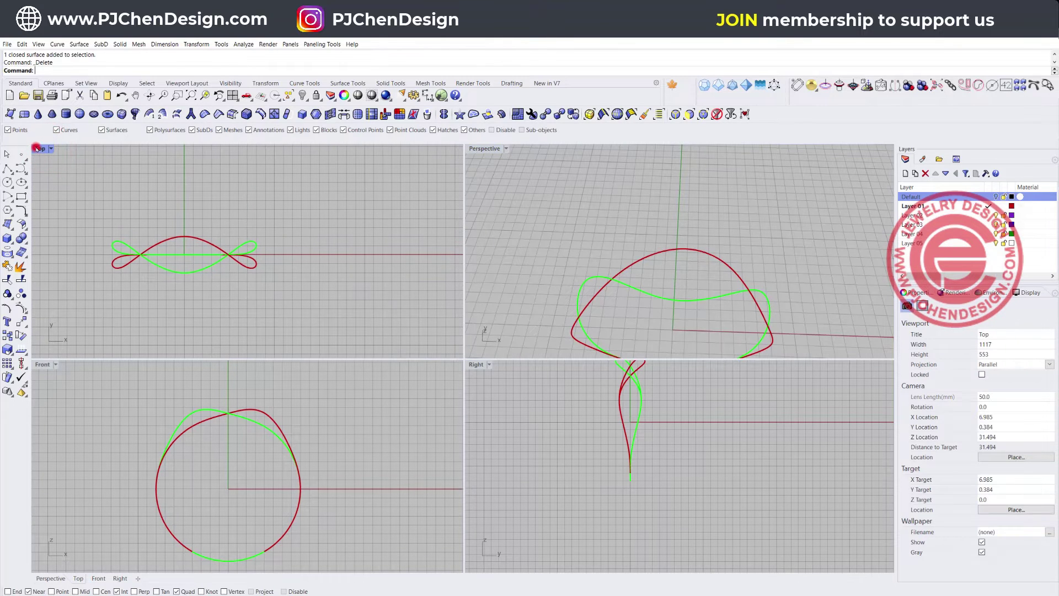
double_click(36, 148)
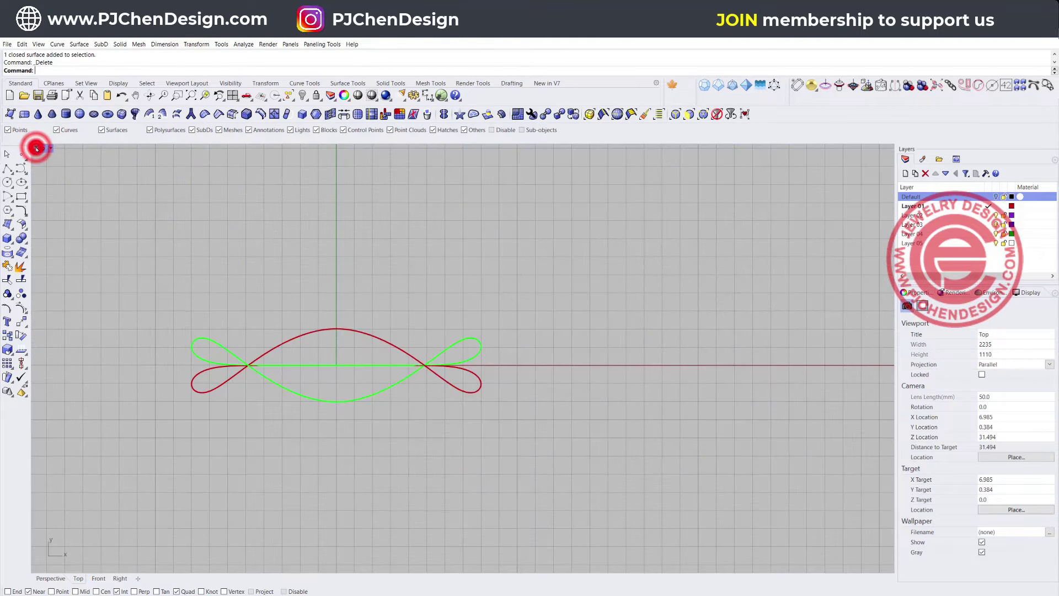
left_click(6, 182)
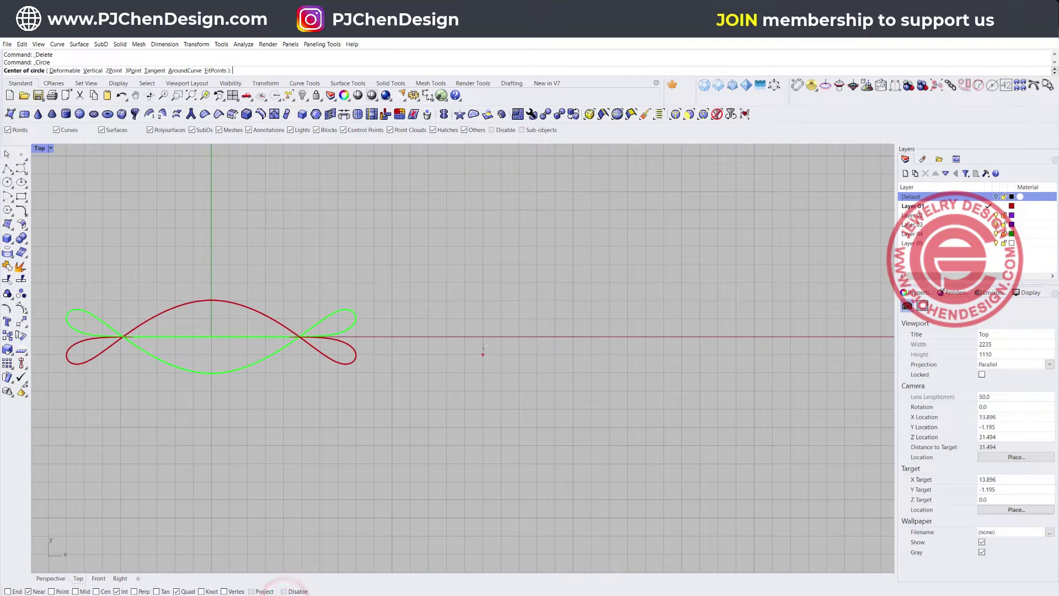
left_click(481, 334)
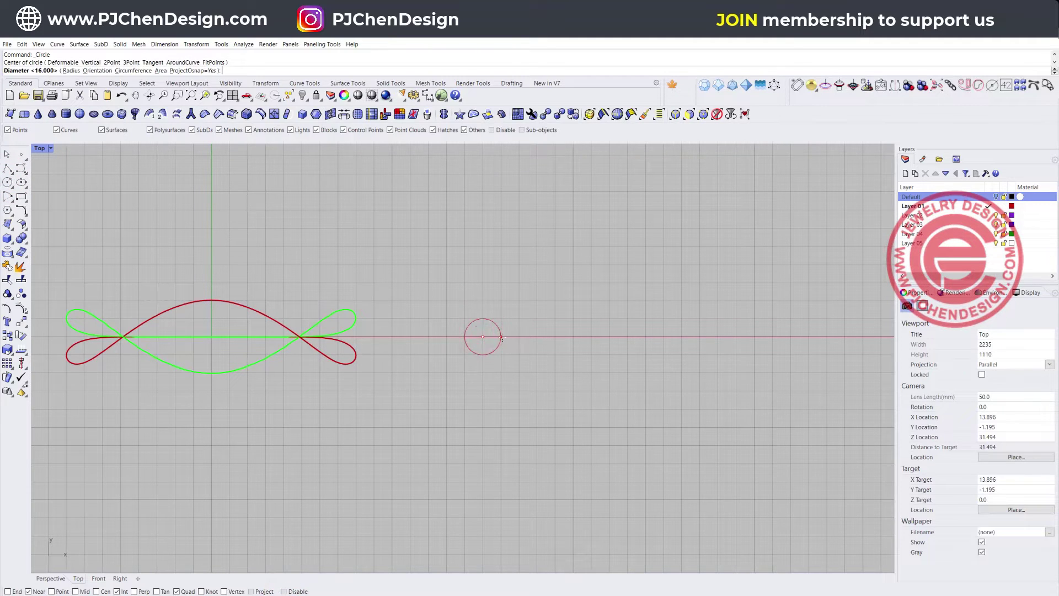
left_click(502, 337)
scroll(491, 360, "up", 3)
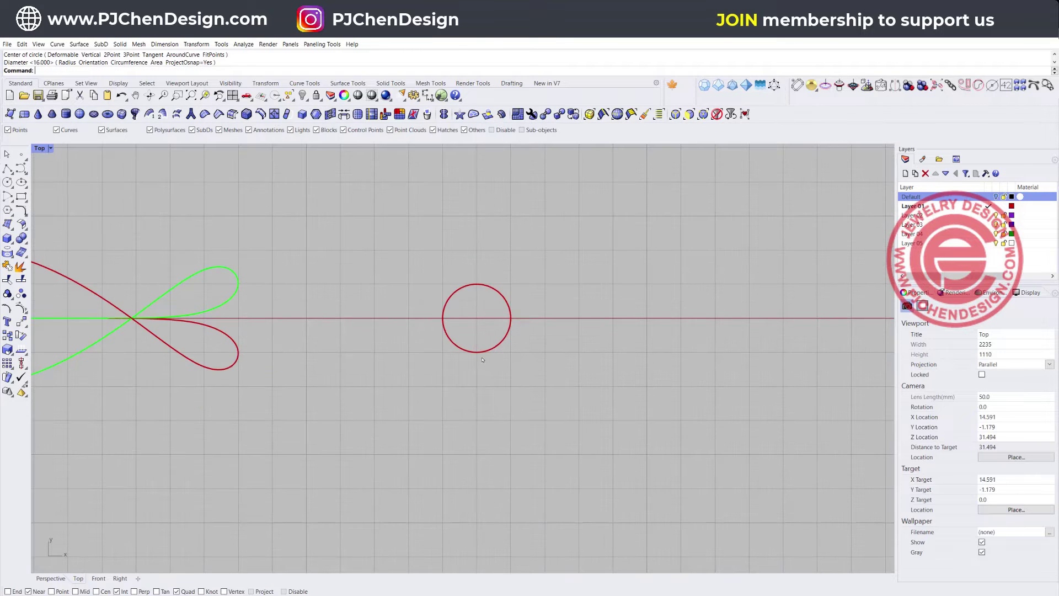
Step: Linearly array the small circle from its centre in the negative Y direction as 3 overlapping items
left_click(482, 353)
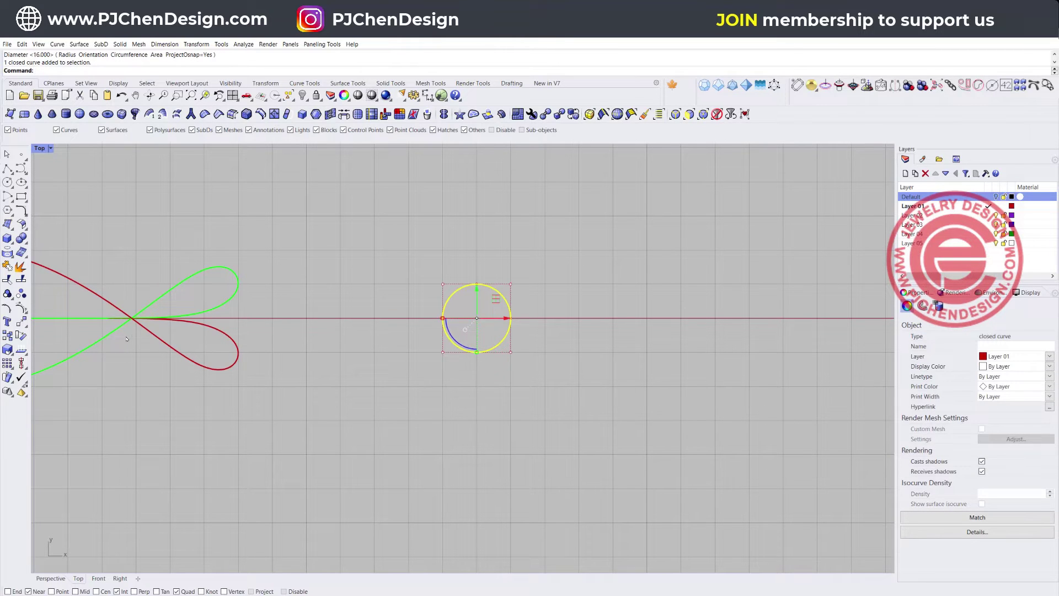
left_click(7, 365)
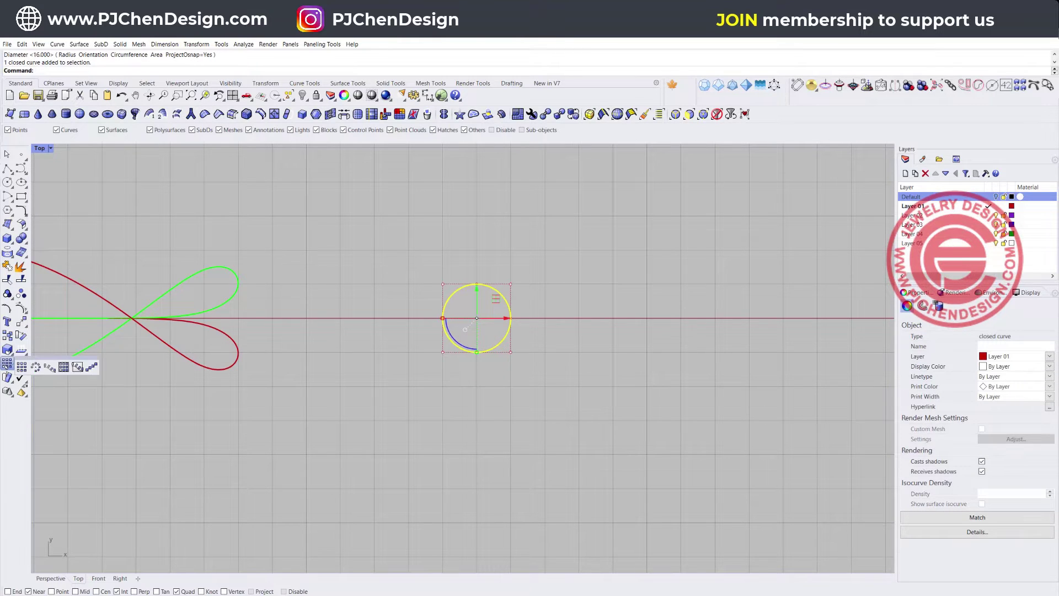
left_click(92, 366)
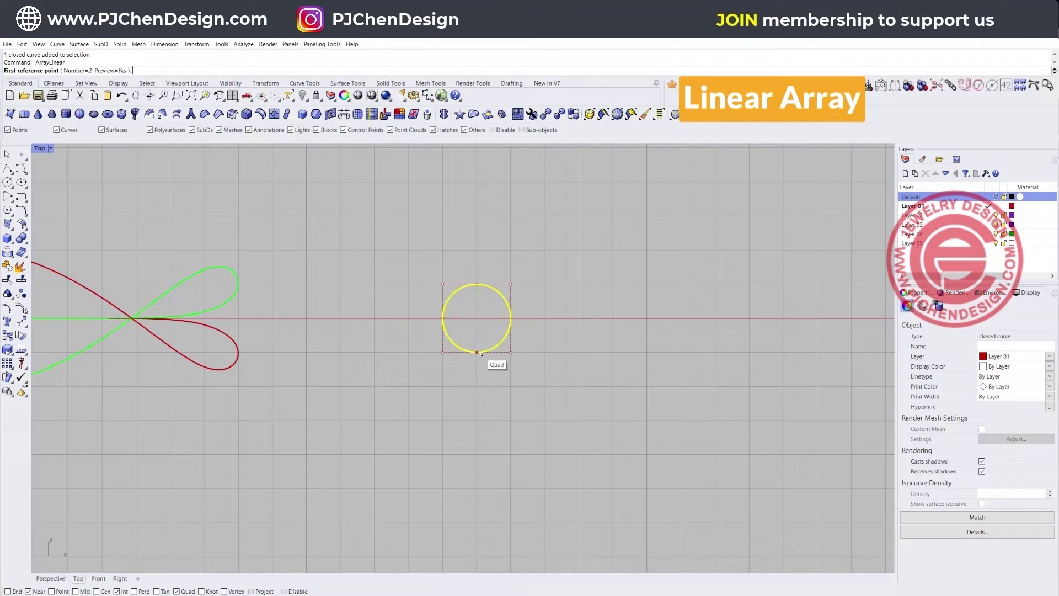
left_click(478, 317)
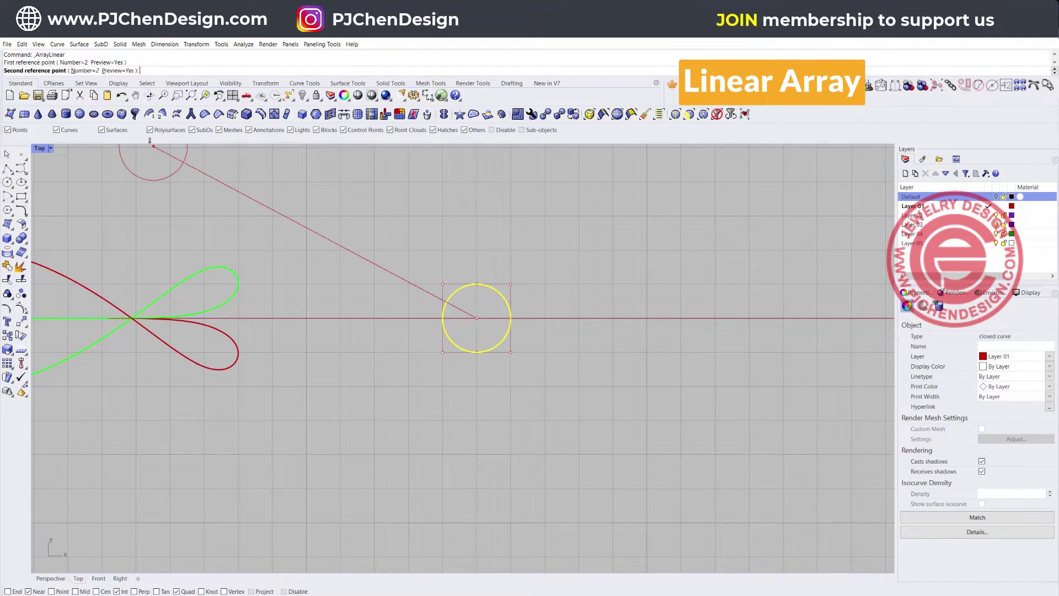
left_click(84, 71)
type("3")
key("Return")
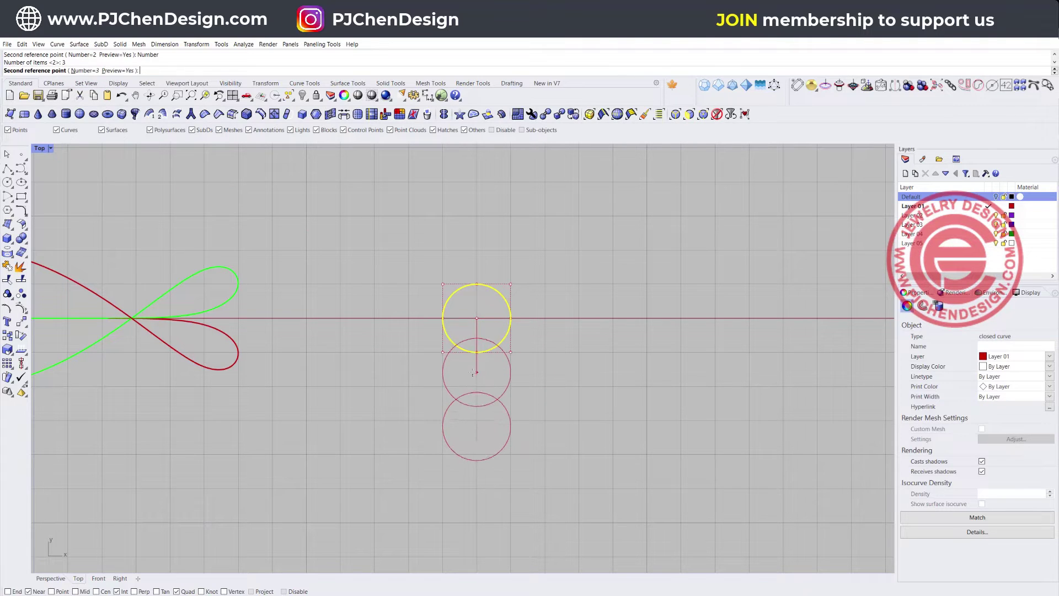
left_click(473, 369)
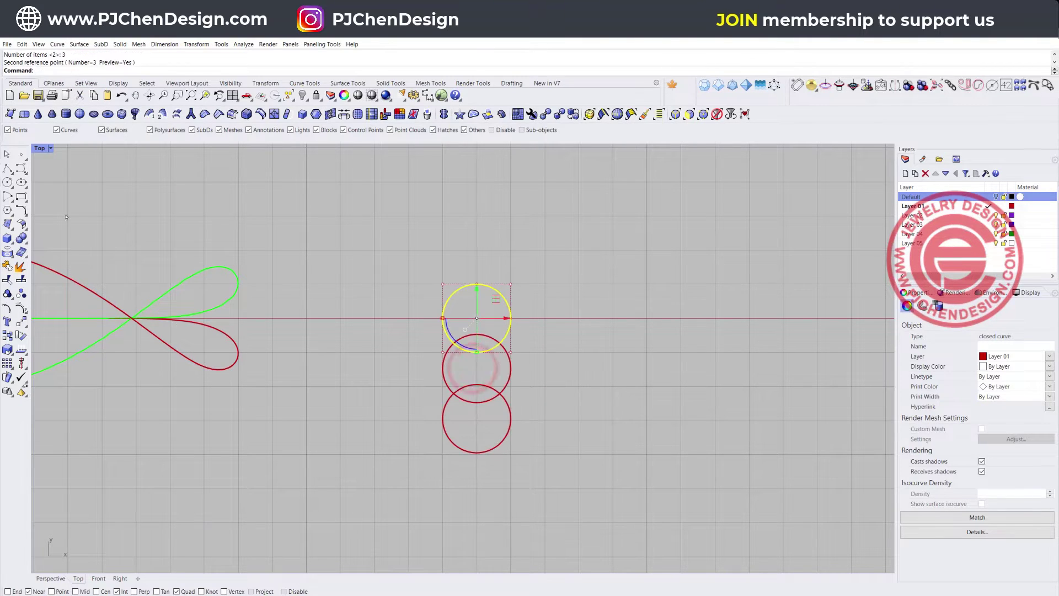
Step: Draw a 3-point rectangle from the first circle's top quadrant to the last circle's bottom quadrant, extending past the circles' left side
left_click(22, 197)
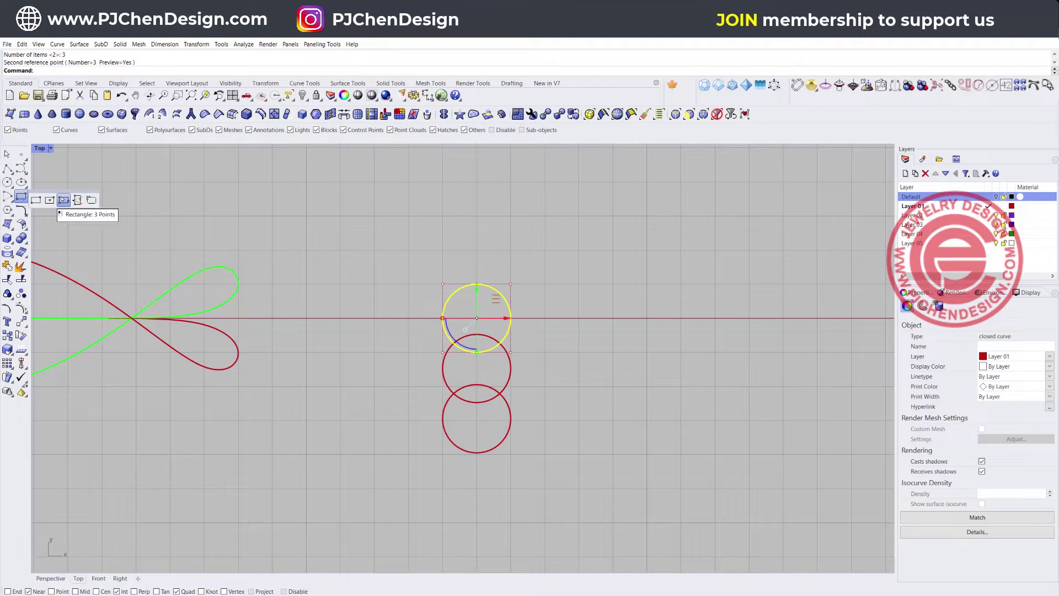
left_click(62, 199)
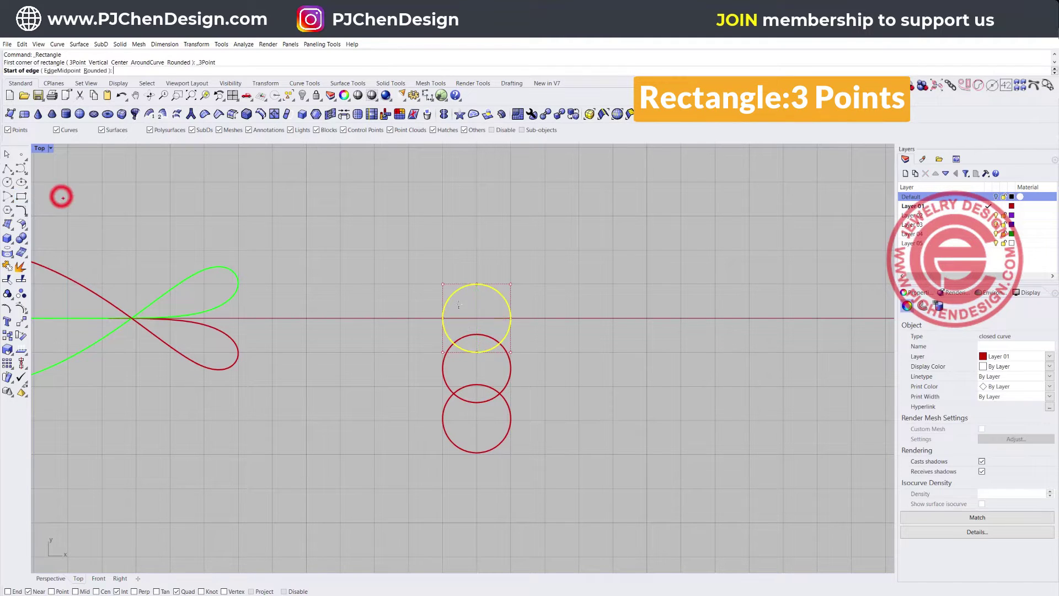
left_click(477, 281)
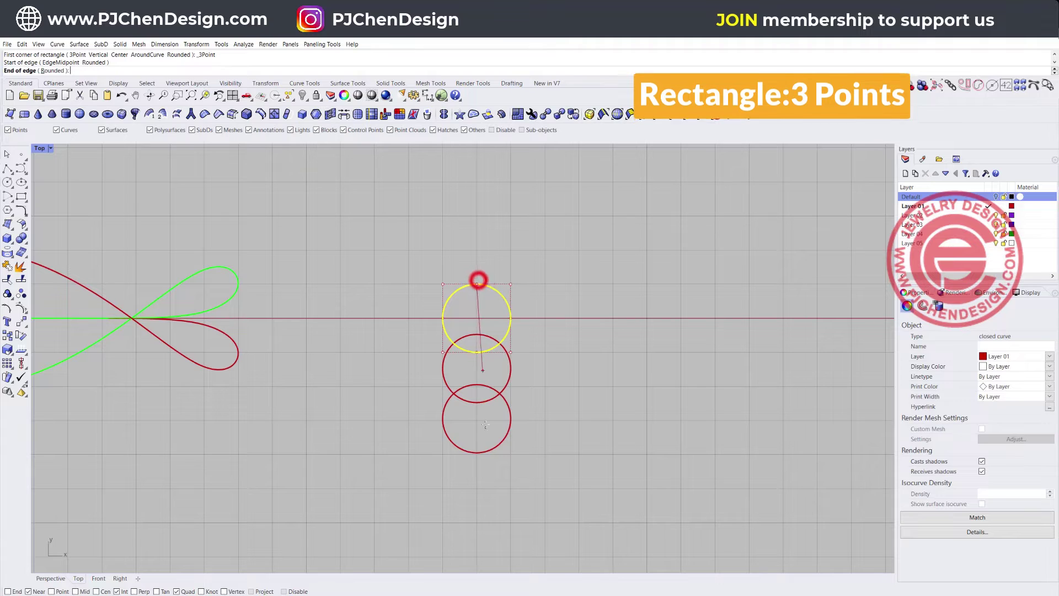
left_click(476, 452)
left_click(422, 436)
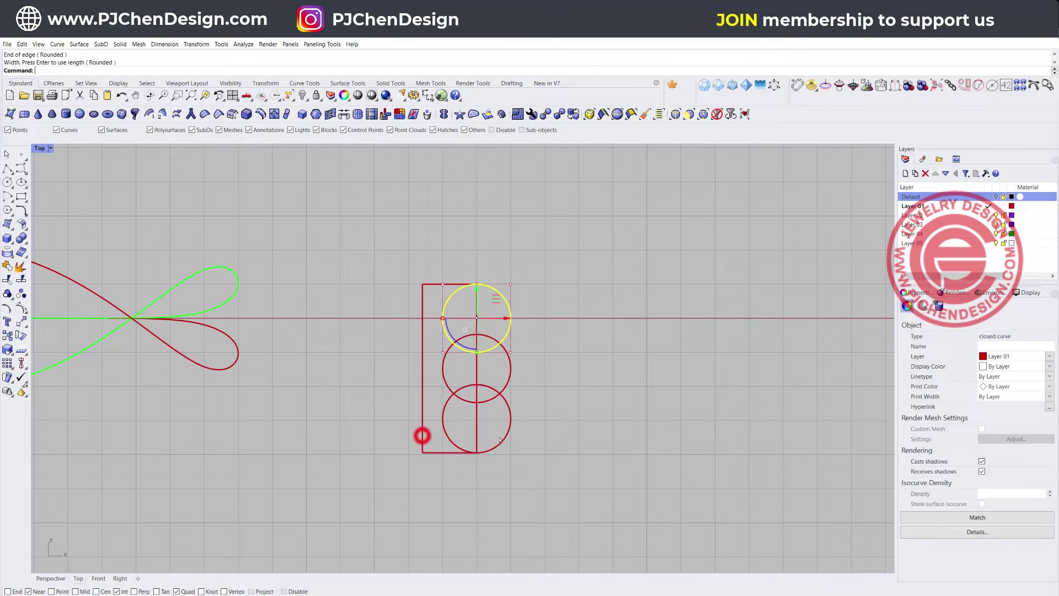
Step: Trim the three circles and the rectangle against each other, keeping only the outer outline with three scalloped lobes on the right side
left_click(640, 402)
left_click_drag(612, 480, 335, 266)
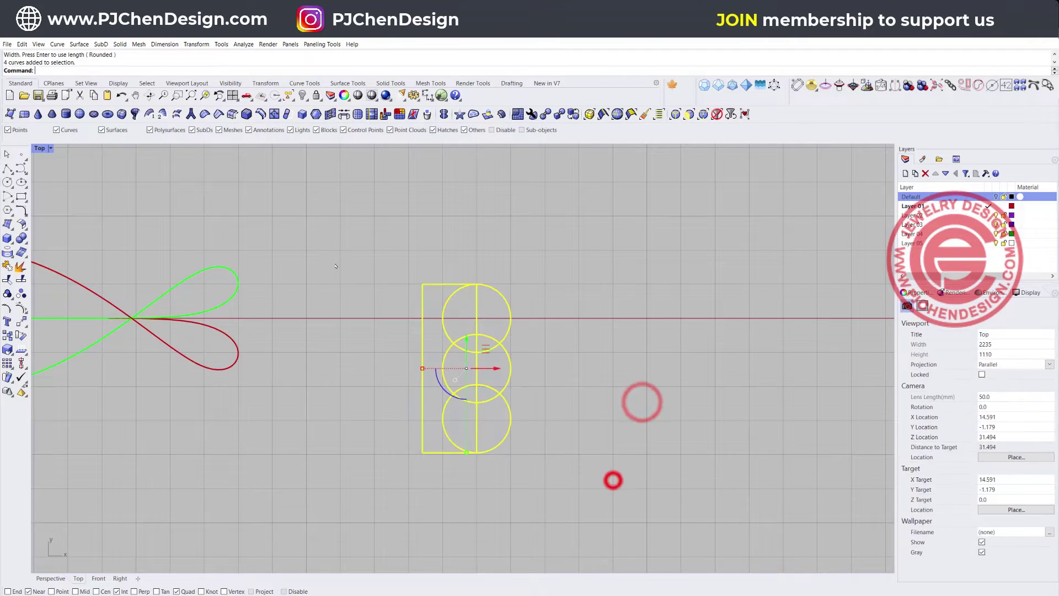
left_click(7, 280)
left_click_drag(455, 424, 442, 393)
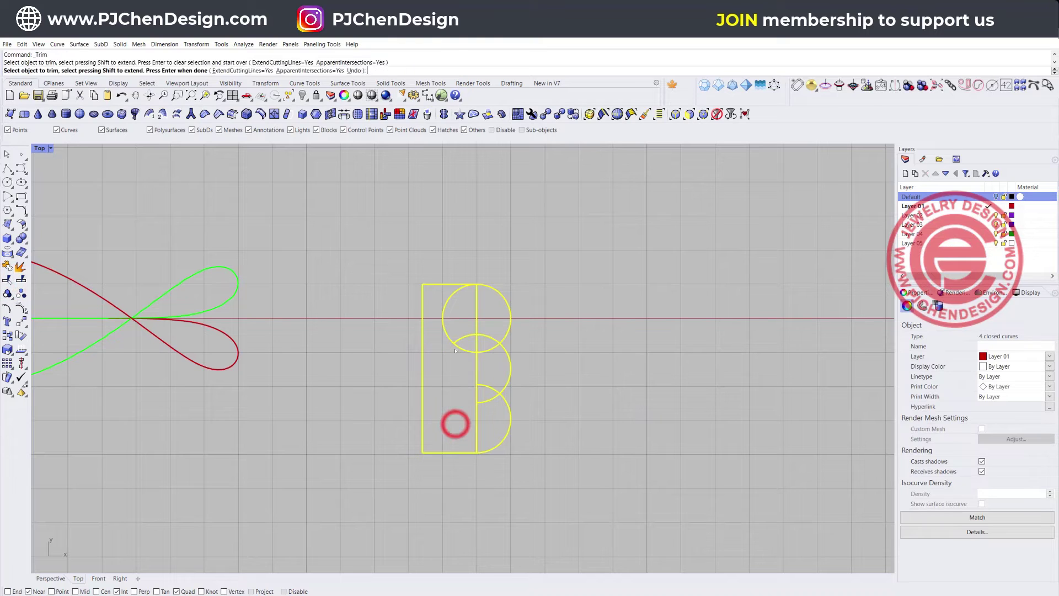
left_click_drag(466, 360, 450, 325)
scroll(482, 352, "up", 2)
scroll(482, 352, "up", 1)
left_click_drag(489, 362, 459, 313)
left_click_drag(487, 438, 463, 380)
scroll(545, 345, "down", 3)
right_click(585, 354)
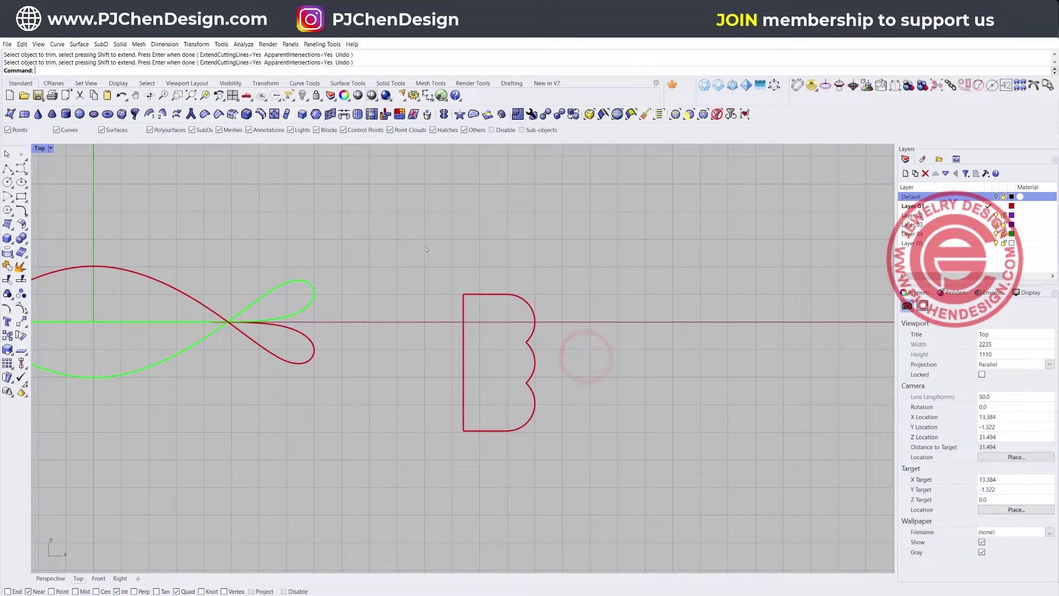
Step: Join the trimmed pieces into one closed profile and fillet both corners of its straight left side with a 0.5 radius
left_click_drag(422, 244, 557, 435)
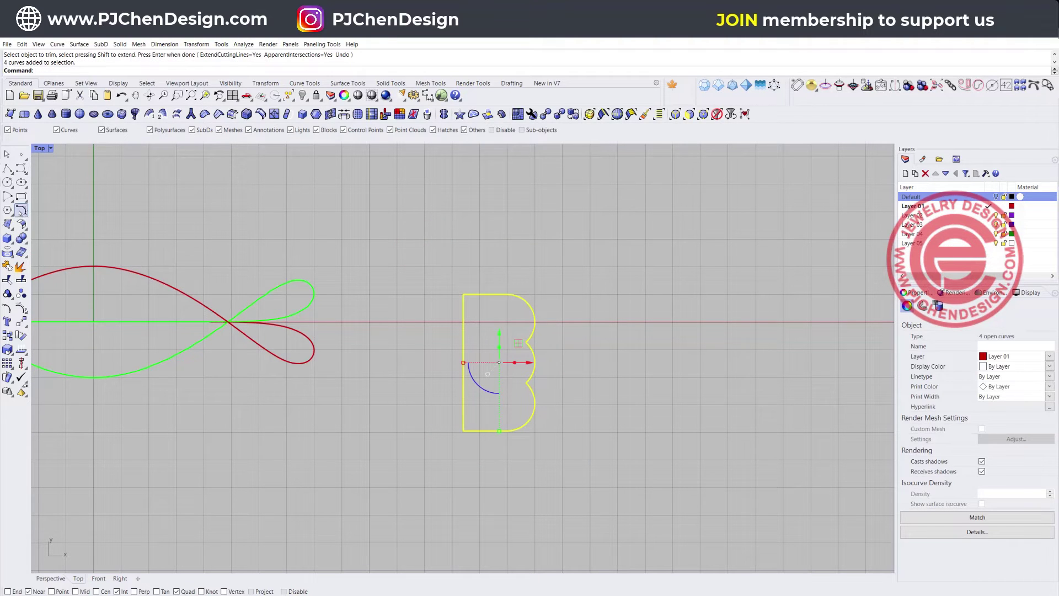
left_click(8, 265)
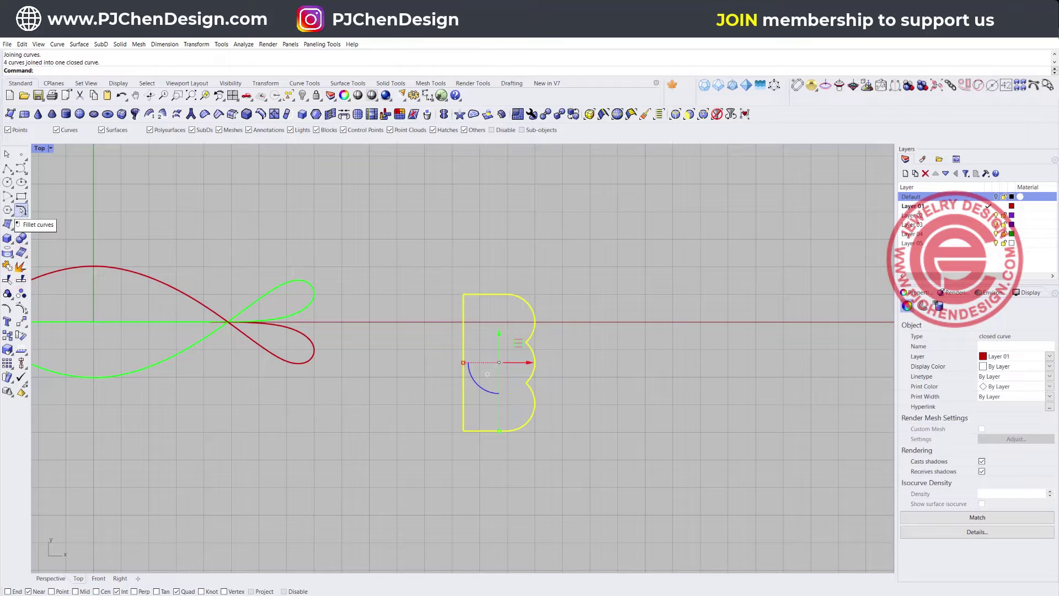
left_click(21, 210)
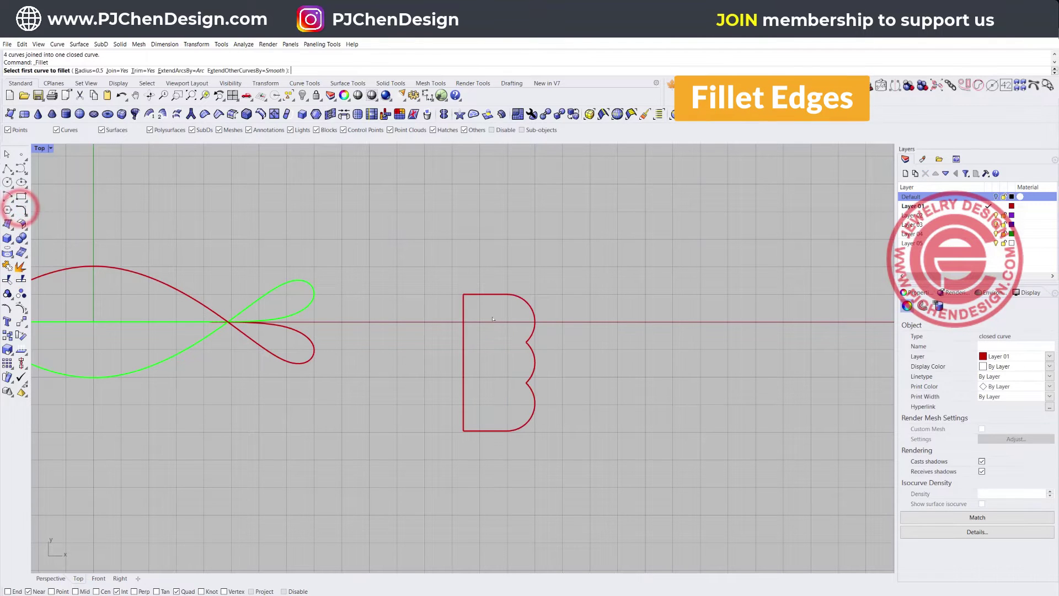
left_click(464, 307)
left_click(463, 418)
left_click(470, 431)
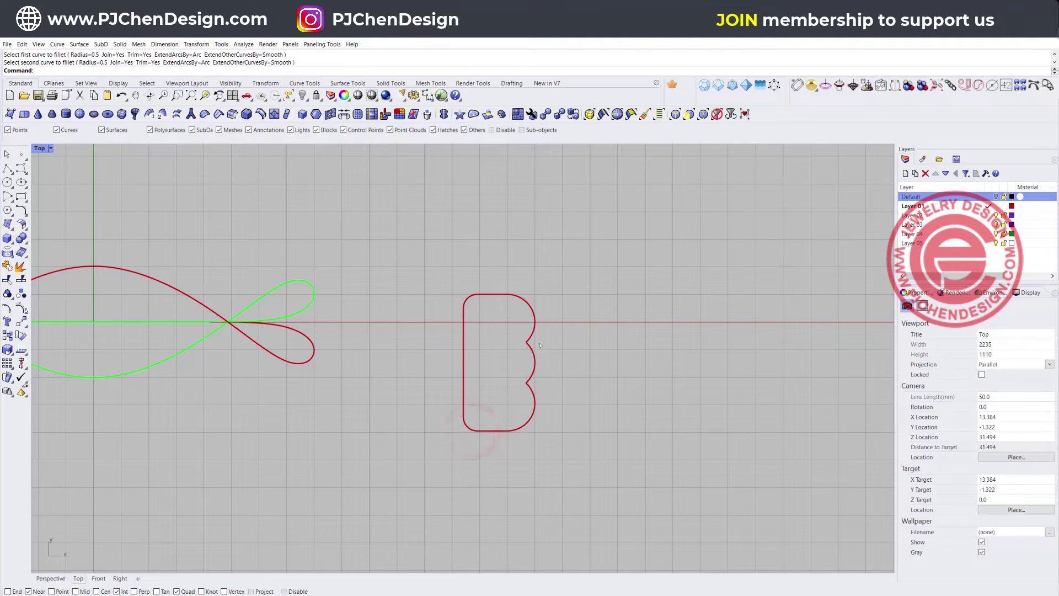
Step: Fillet the two notches between the profile's lobes with a 0.2 radius
key("Return")
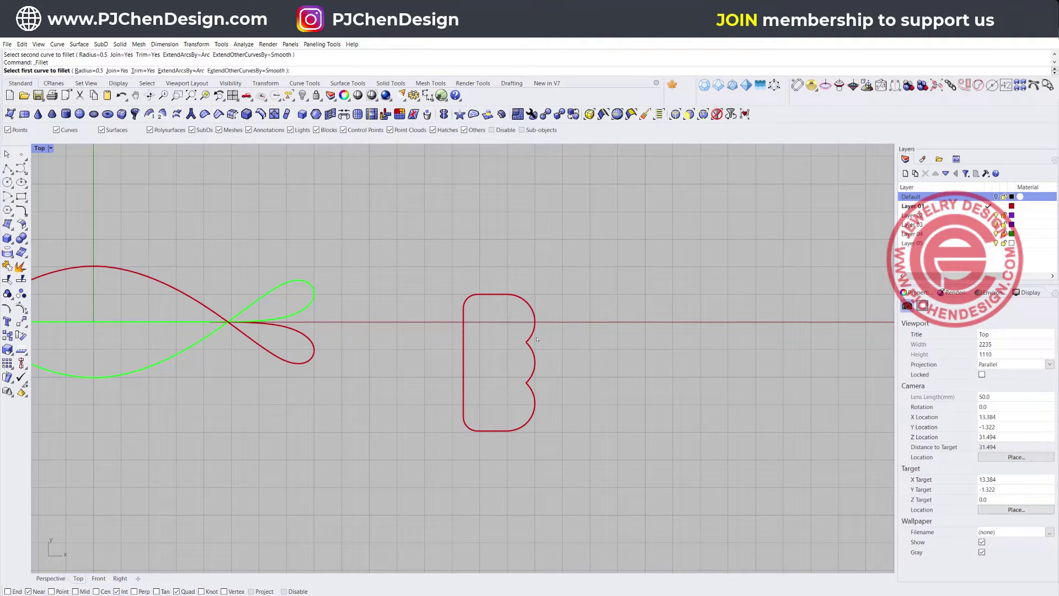
type("0.2")
key("Return")
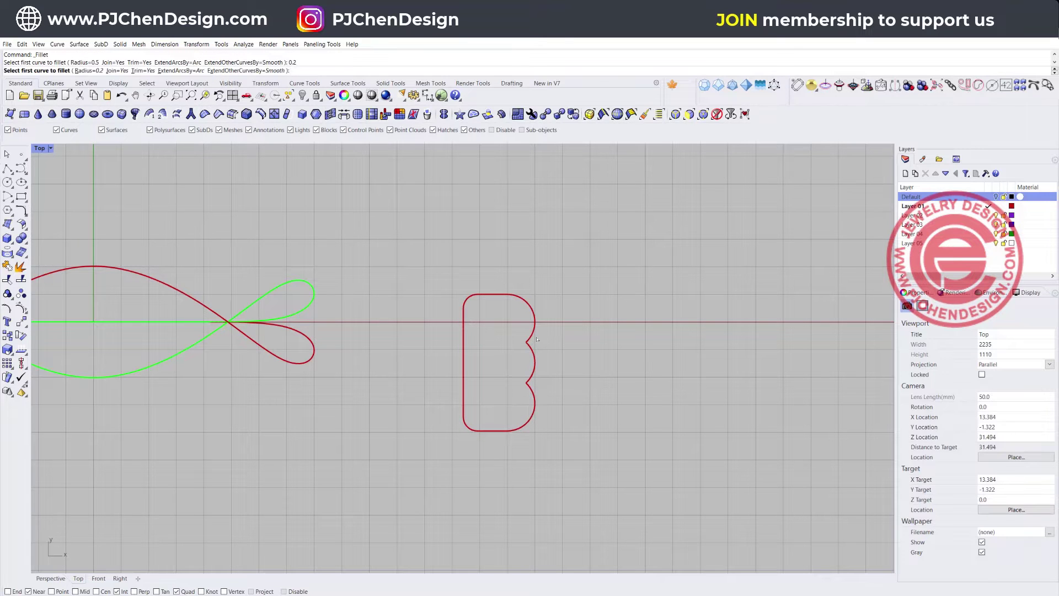
scroll(538, 339, "up", 3)
left_click(521, 345)
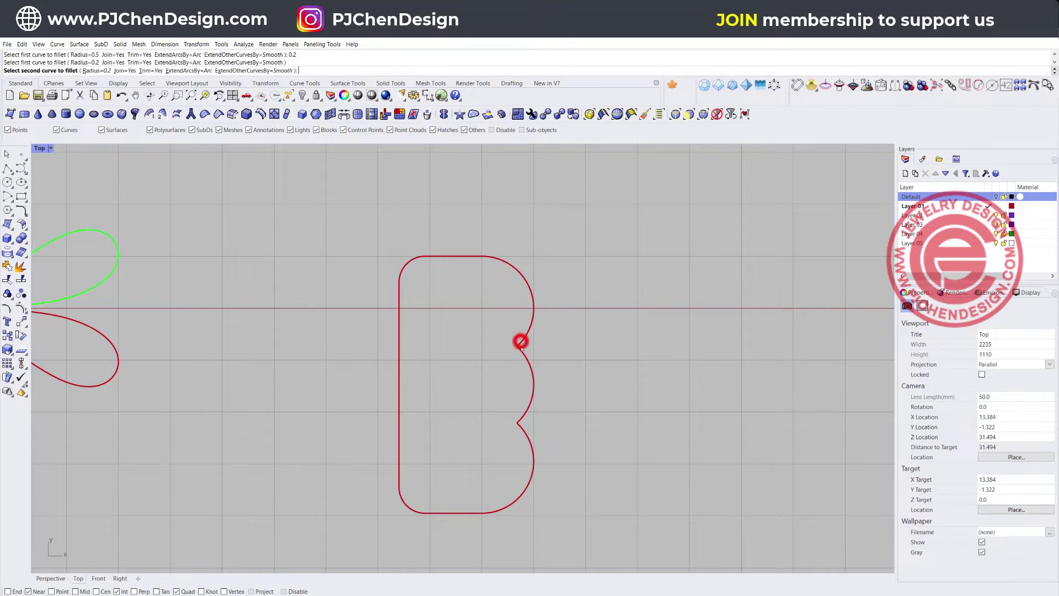
left_click(521, 418)
left_click(519, 427)
Step: Draw a circle of diameter 16 centred on the origin in the Front view
scroll(615, 402, "down", 8)
right_click_drag(615, 403, 528, 403)
left_click_drag(392, 299, 525, 445)
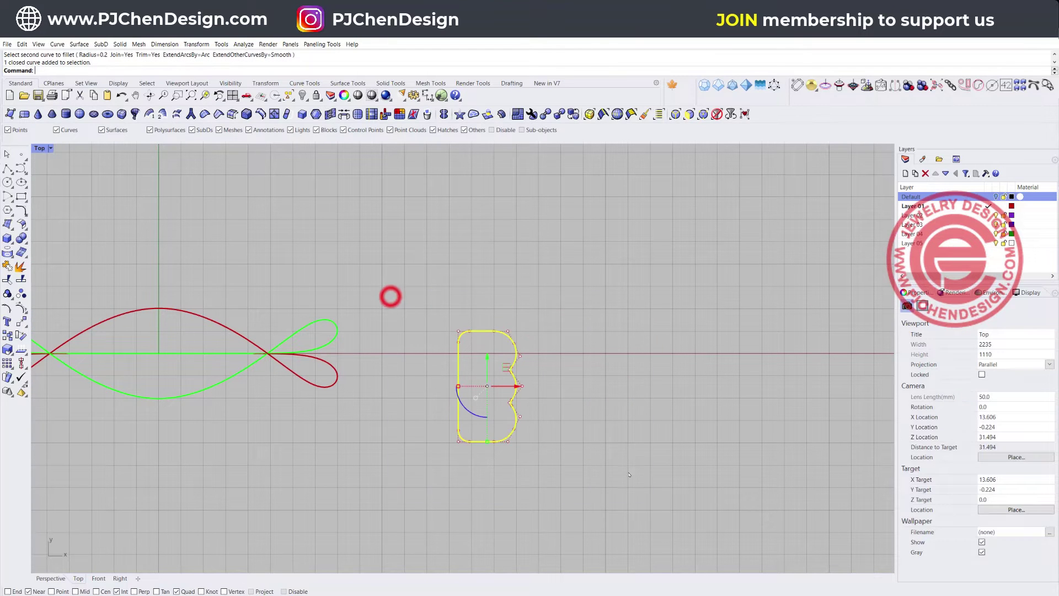
scroll(414, 361, "up", 2)
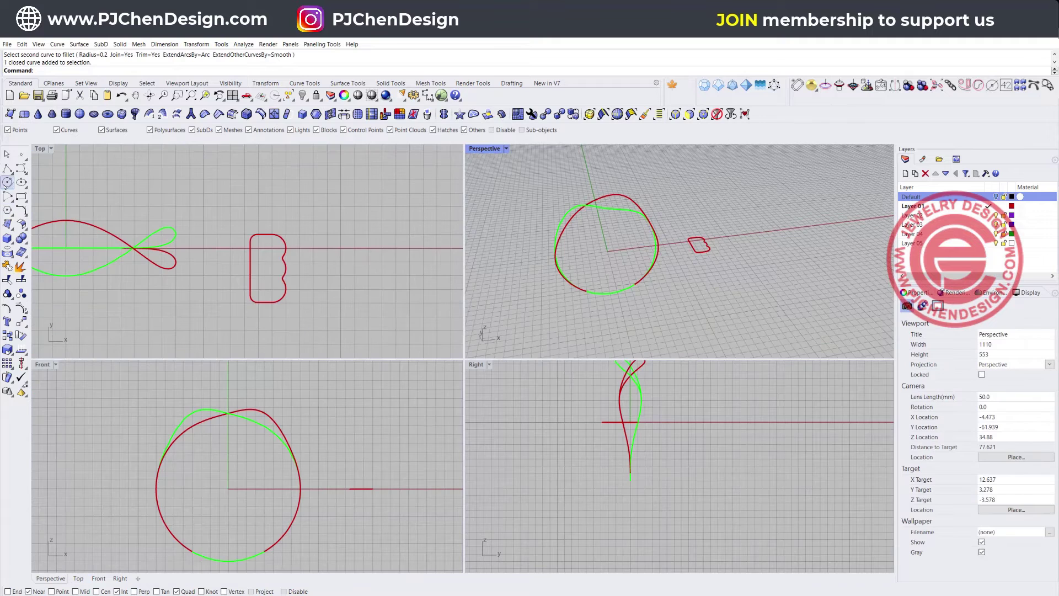
left_click(7, 182)
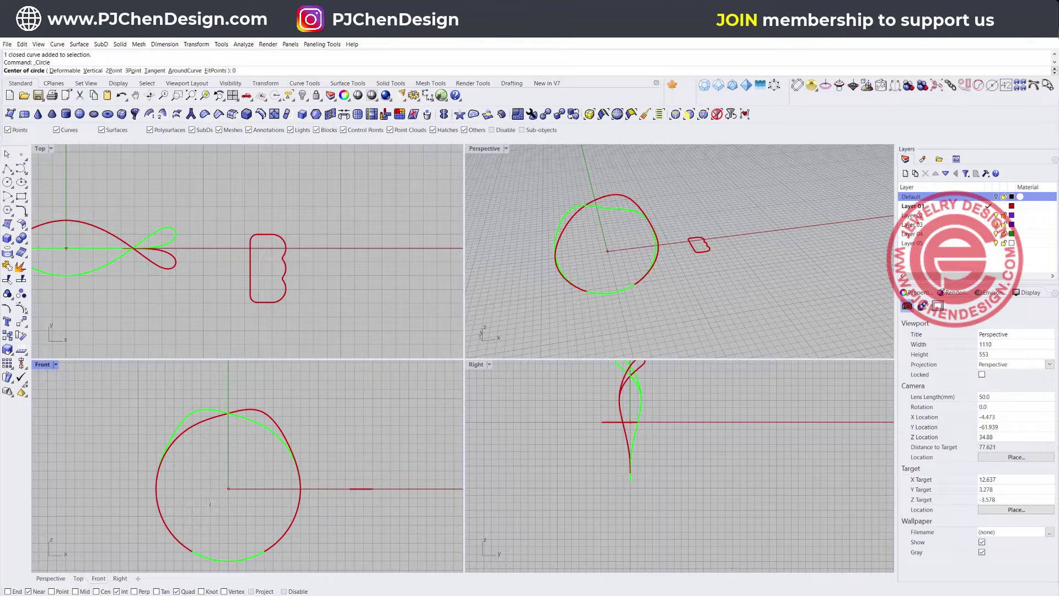
left_click(228, 488)
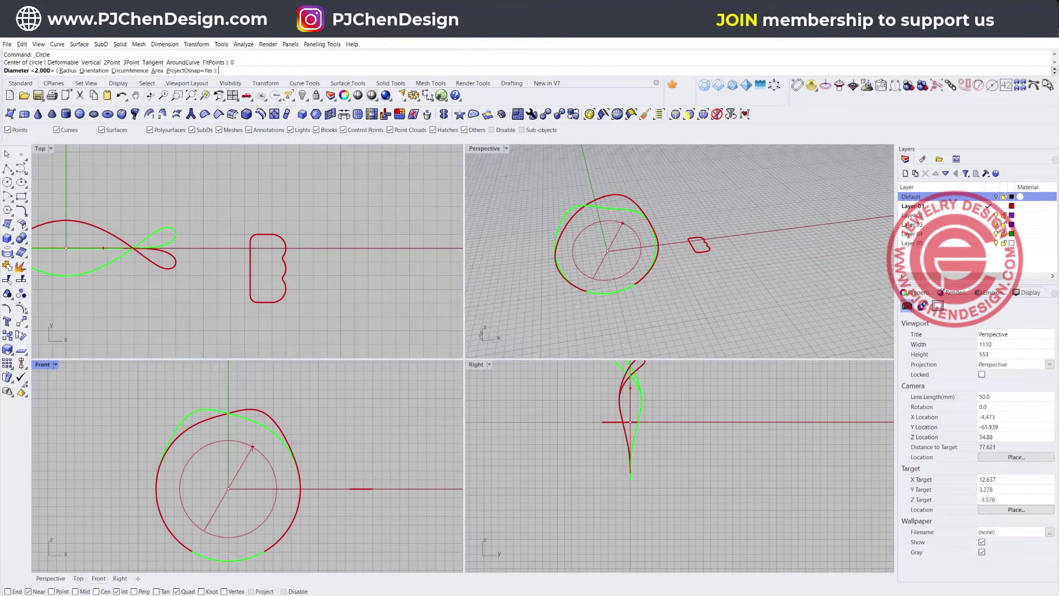
key("Return")
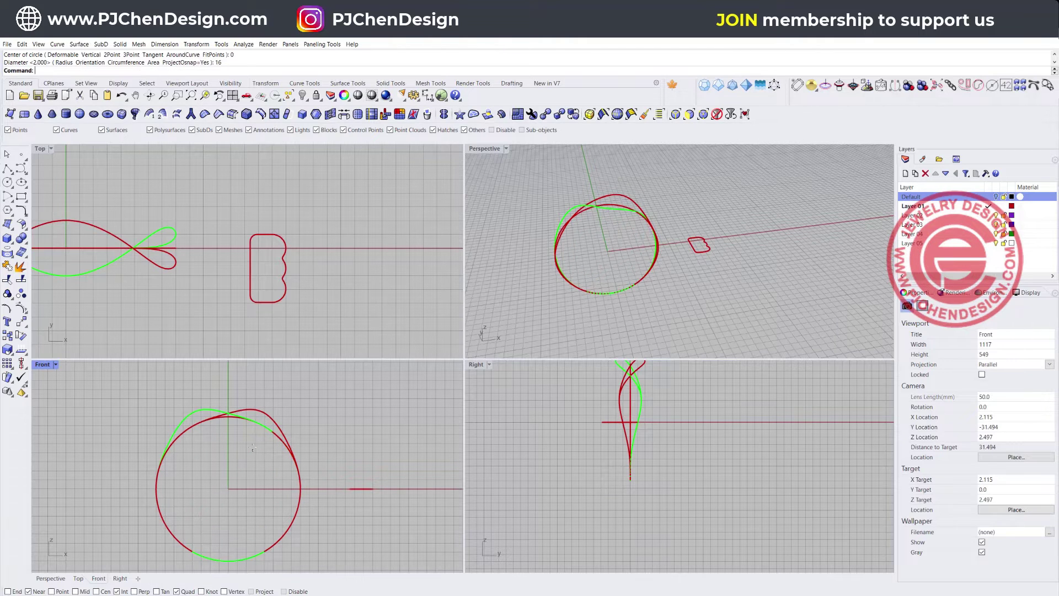
Step: Set the new ring circle's display color to black
left_click(618, 202)
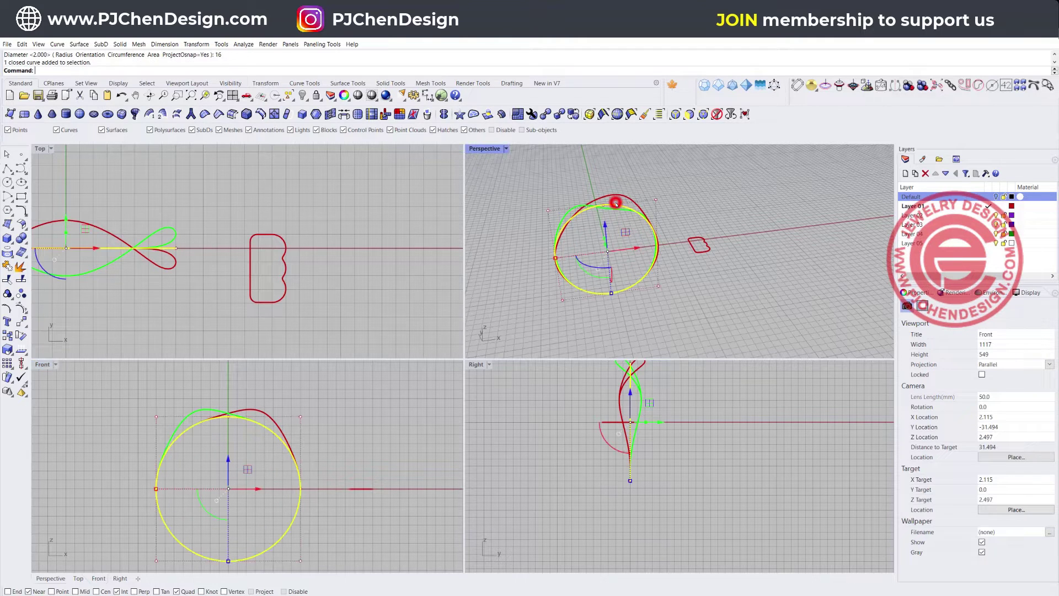
left_click(1050, 367)
left_click(1001, 393)
left_click(851, 295)
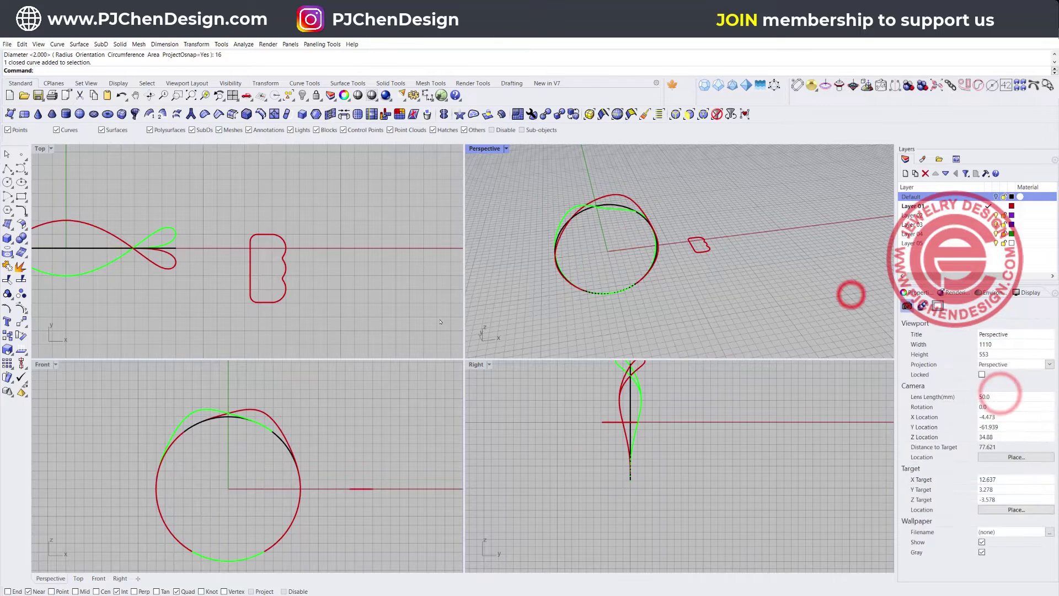
Step: Move the scalloped profile from the midpoint of its straight side onto the ring circle's right end on the X axis
left_click_drag(360, 326, 270, 276)
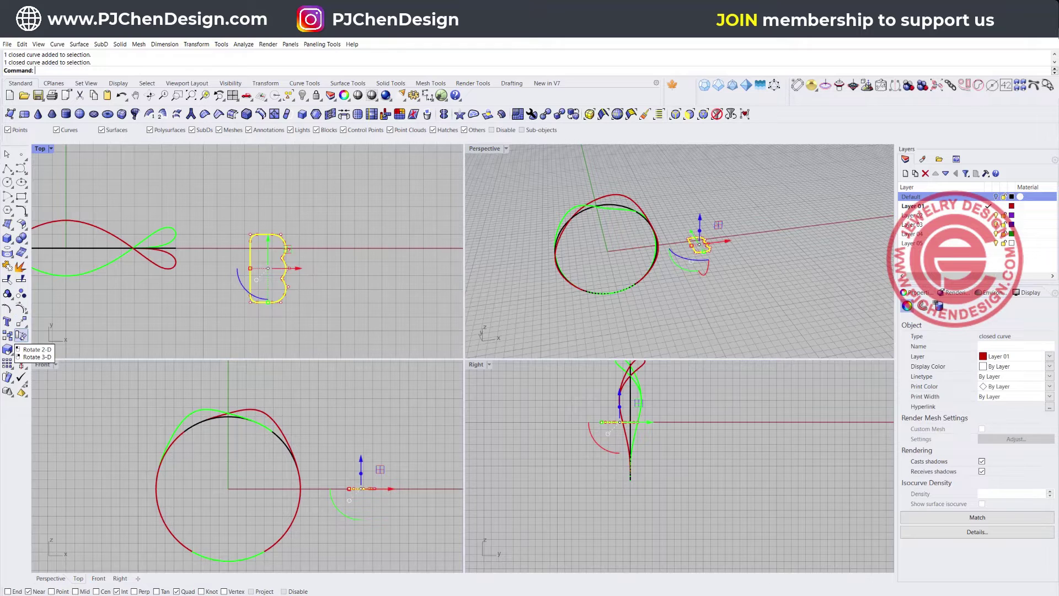
left_click(21, 321)
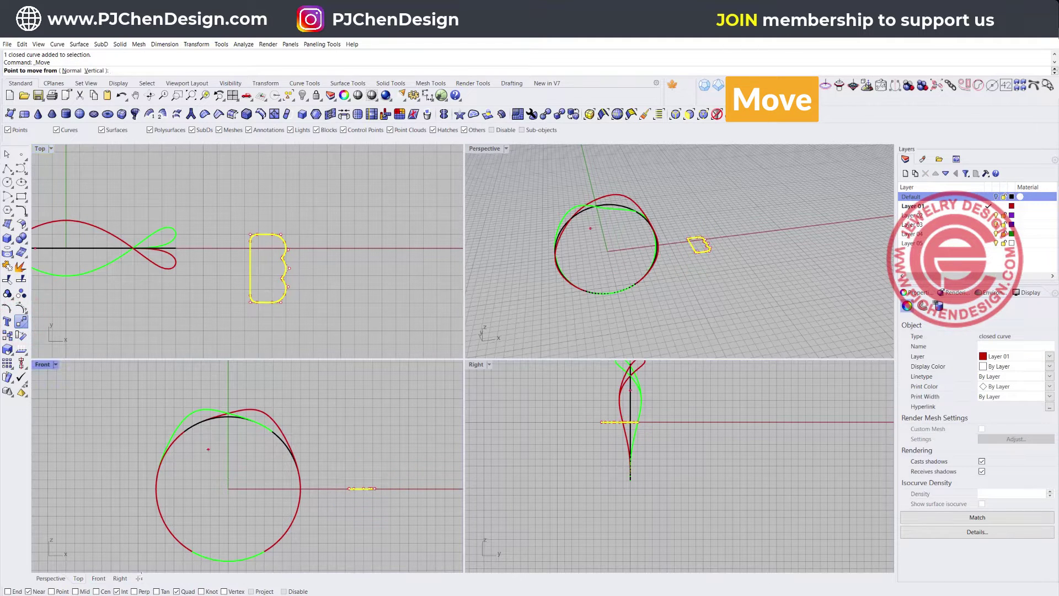
left_click(250, 270)
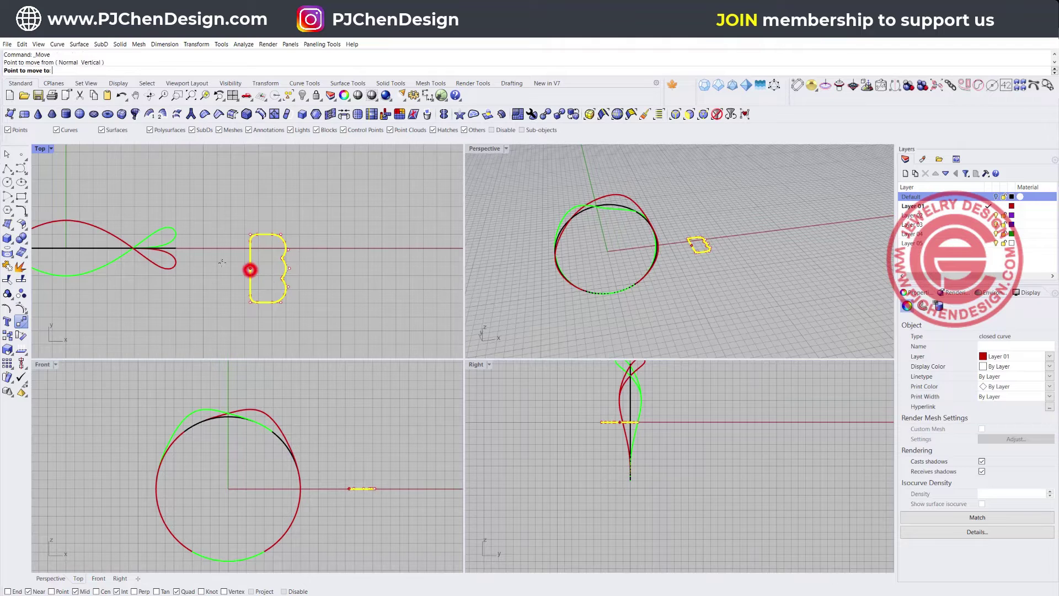
left_click(178, 249)
left_click(317, 307)
Step: Mirror a copy of the scalloped profile across the Y axis to the opposite side of the ring circle
right_click_drag(577, 256, 656, 259)
scroll(153, 279, "up", 6)
scroll(676, 238, "down", 4)
left_click(658, 262)
scroll(165, 331, "down", 10)
right_click_drag(165, 331, 281, 274)
left_click(24, 324)
left_click(36, 335)
left_click(229, 260)
left_click(220, 318)
Step: Start a Sweep 1 Rail in an enlarged Perspective view with the red guide curve as rail and both scalloped profiles as shapes
double_click(479, 148)
right_click_drag(444, 373, 467, 372)
scroll(431, 330, "up", 2)
scroll(431, 330, "down", 4)
left_click(79, 44)
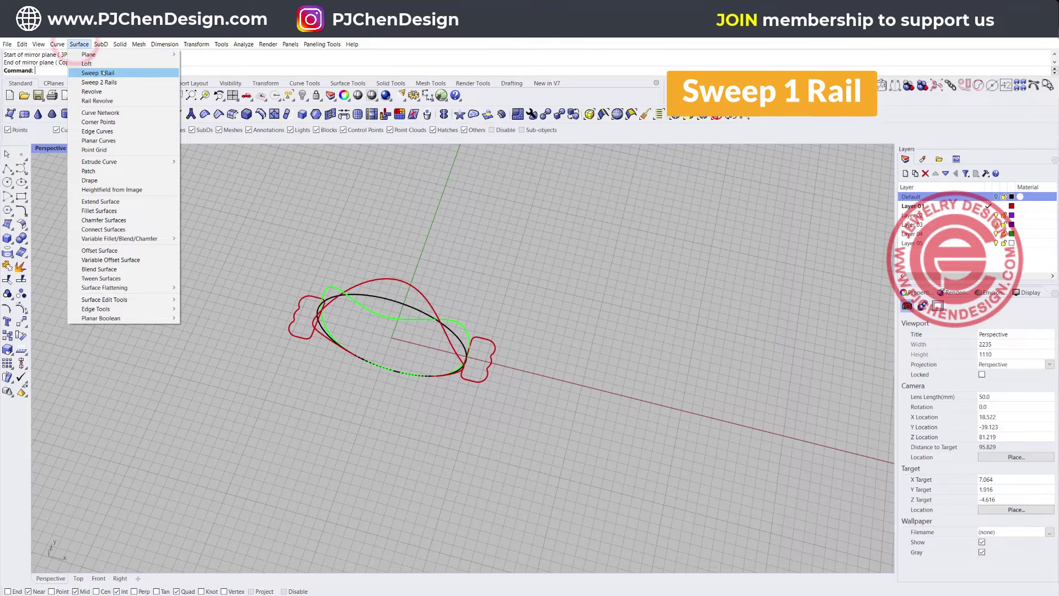
left_click(102, 72)
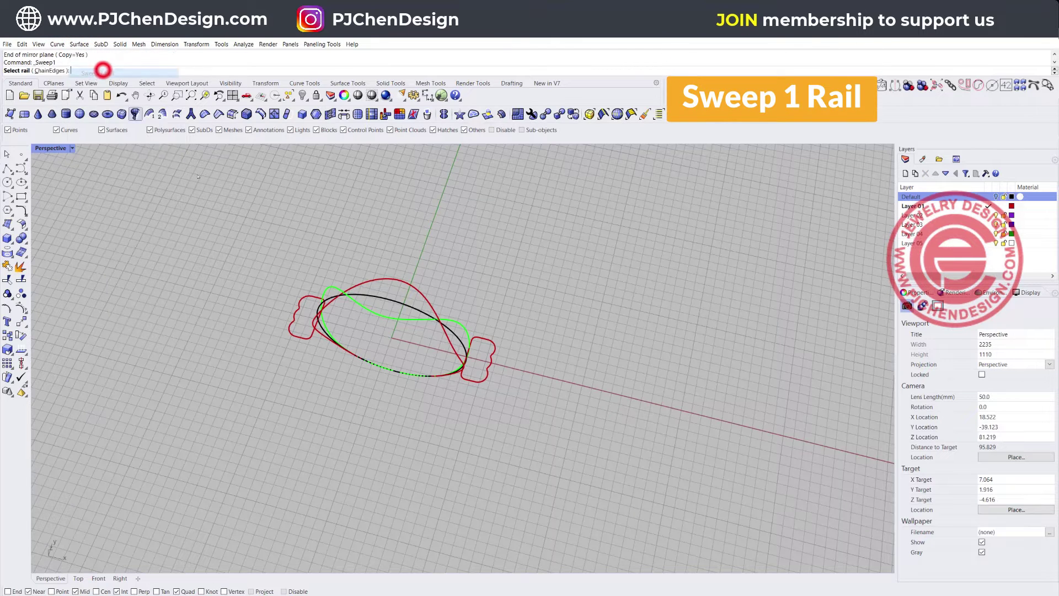
left_click(431, 306)
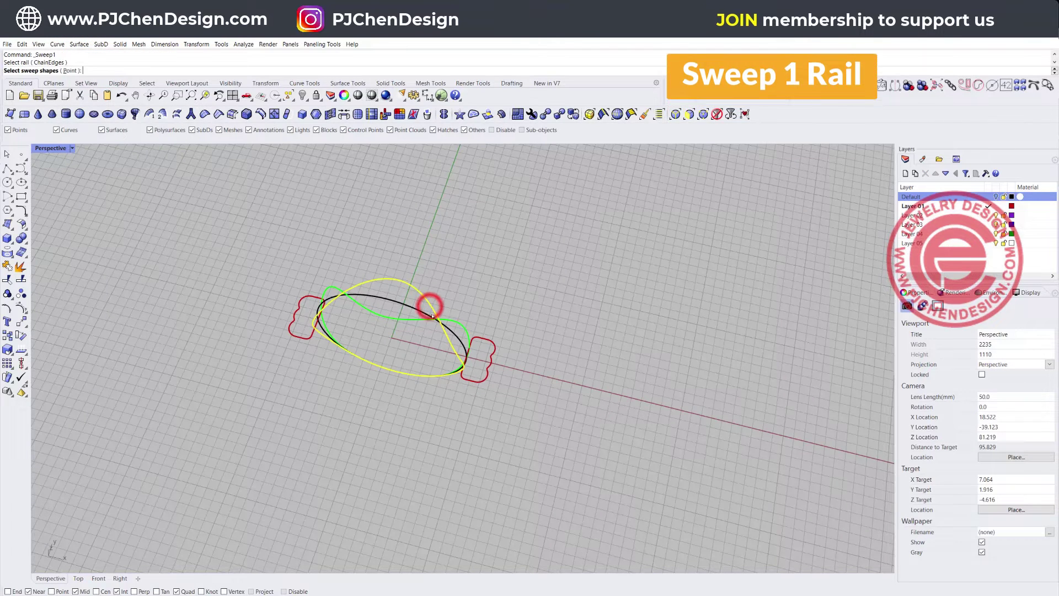
left_click(477, 381)
left_click(296, 333)
key("Return")
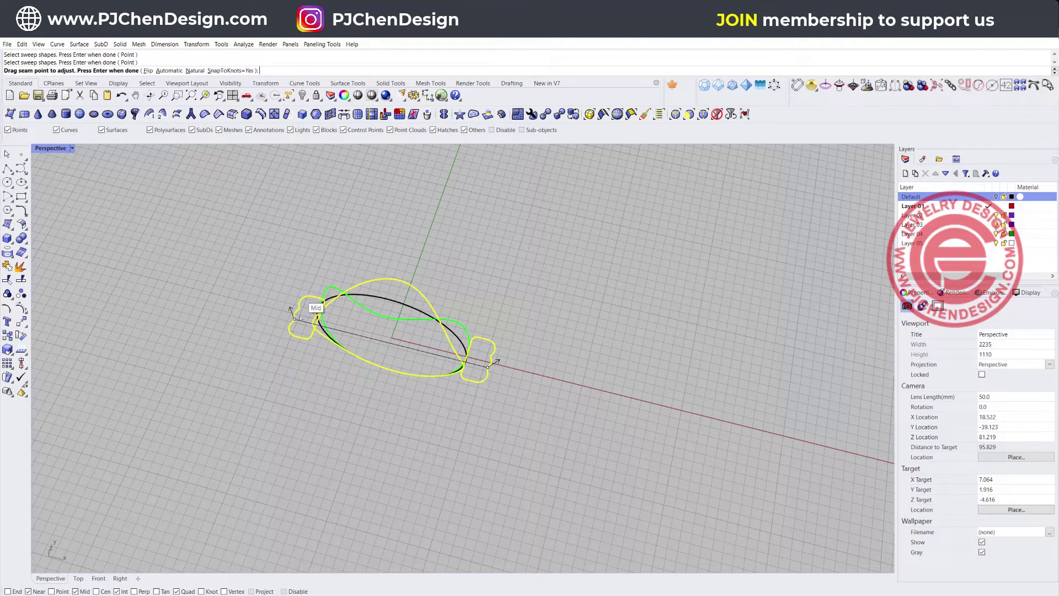
Step: Accept the seam points and create the red band sweep with Freeform frame style and unchanged cross sections
key("Return")
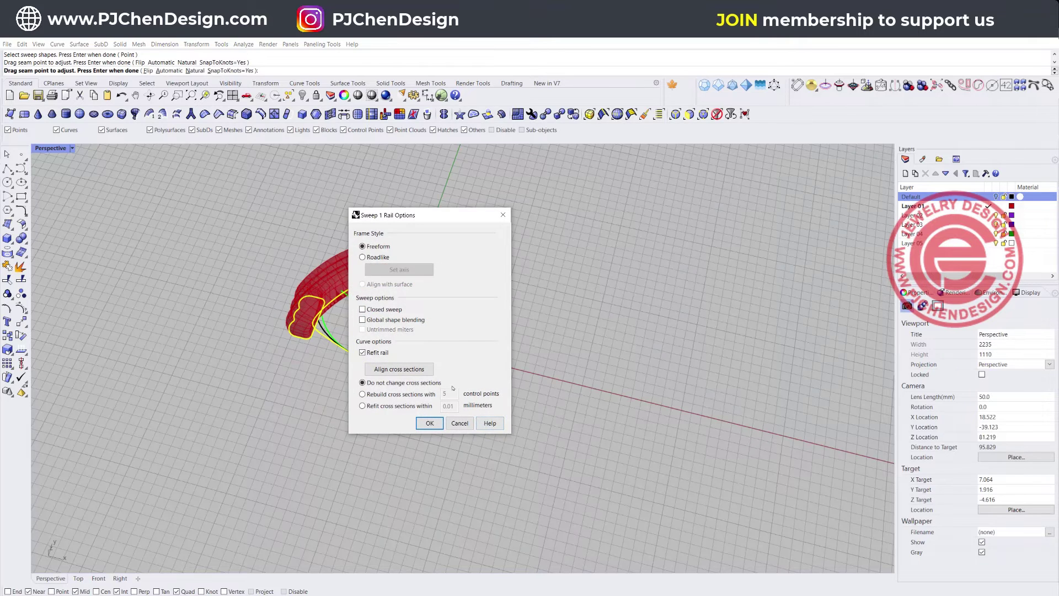
left_click_drag(439, 218, 733, 155)
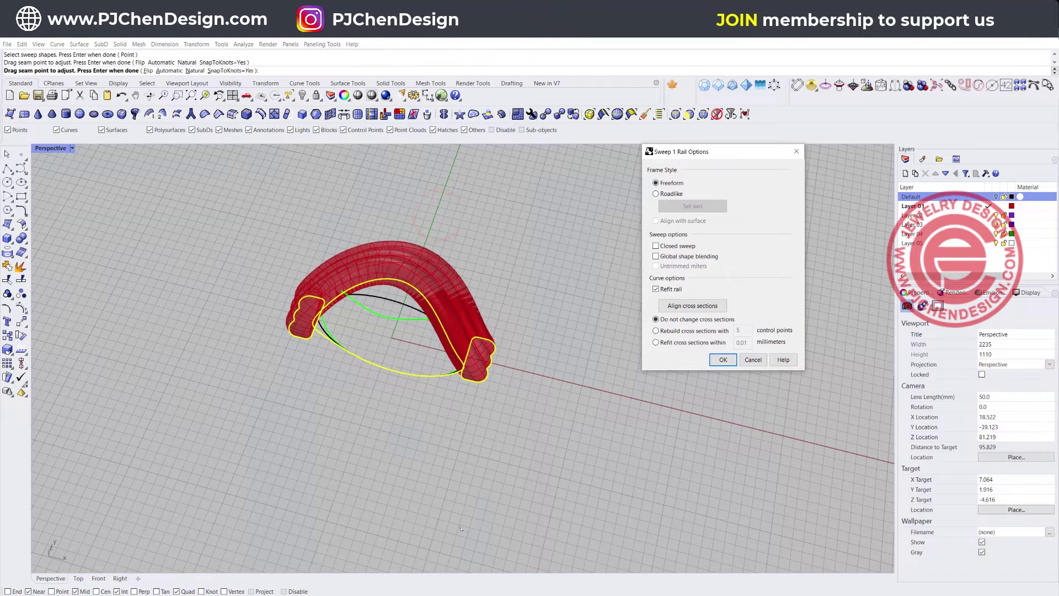
left_click(486, 465)
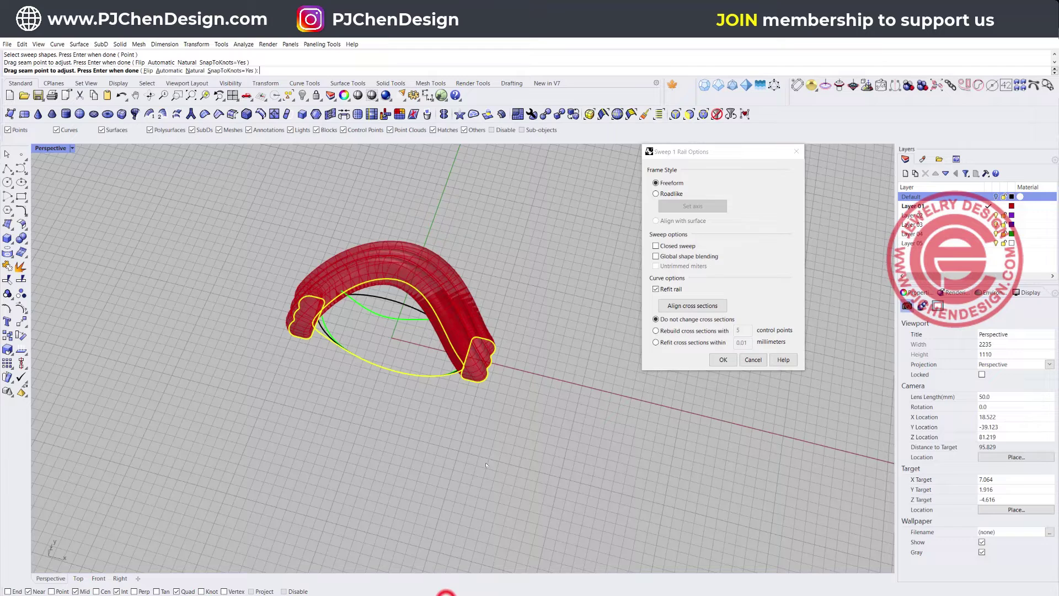
left_click(723, 360)
right_click_drag(626, 392, 506, 403)
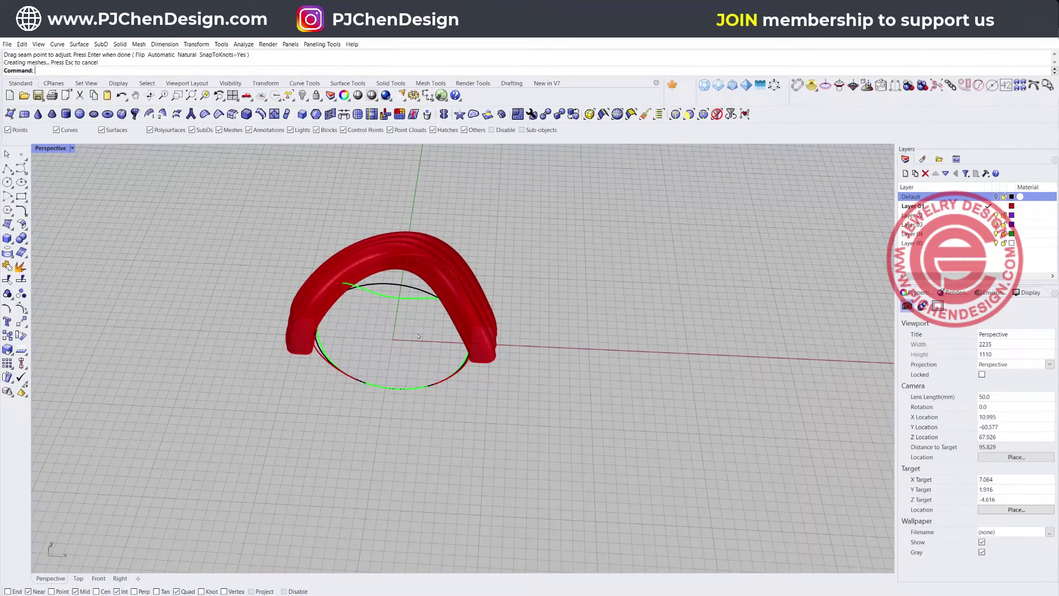
Step: Start another Sweep 1 Rail with the green guide curve as rail and both scalloped profile curves as shapes
right_click(403, 310)
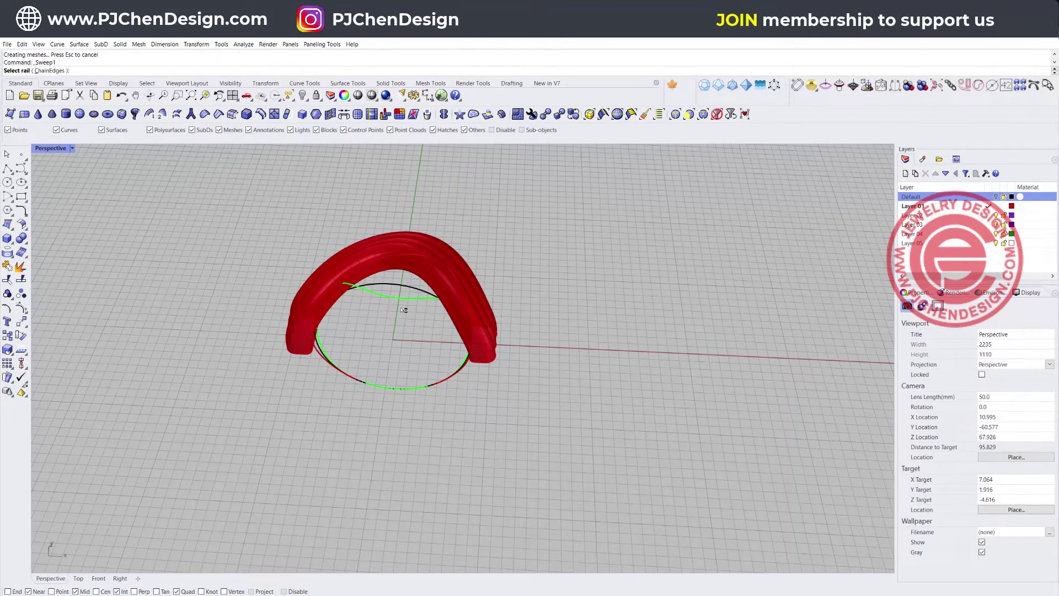
left_click(408, 299)
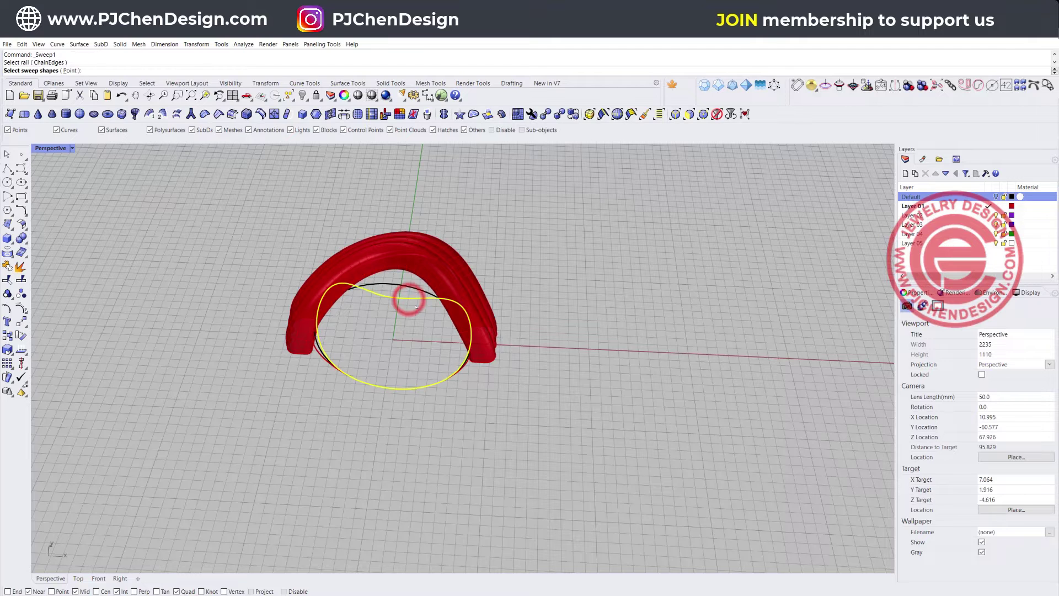
scroll(409, 298, "up", 3)
left_click(603, 393)
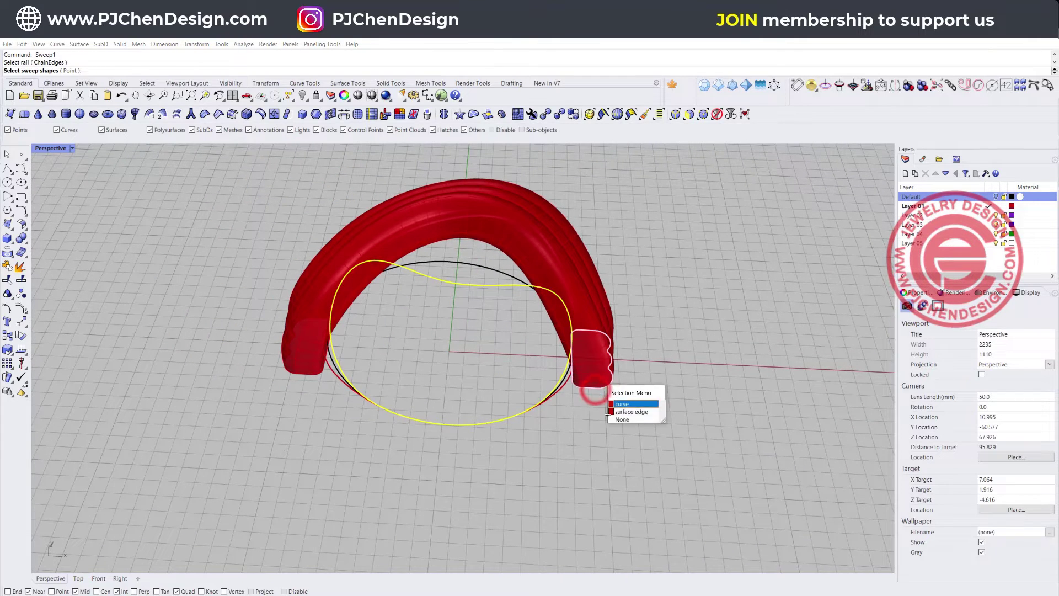
left_click(622, 405)
left_click(303, 375)
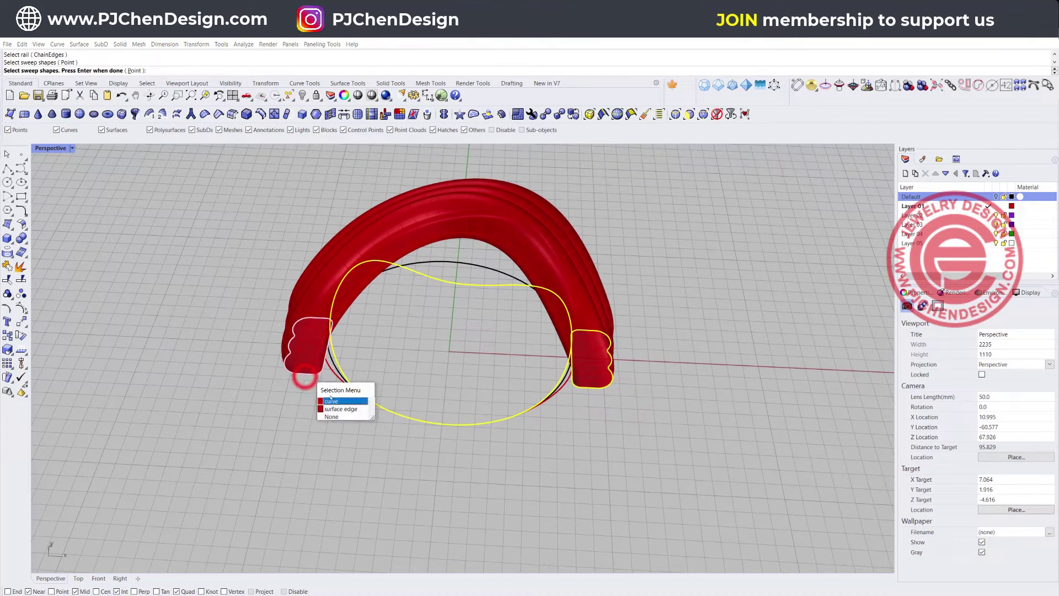
left_click(332, 401)
key("Return")
Step: Adjust the seam point on the mirrored profile's scalloped side and create the second band with Freeform frame style
left_click(290, 337)
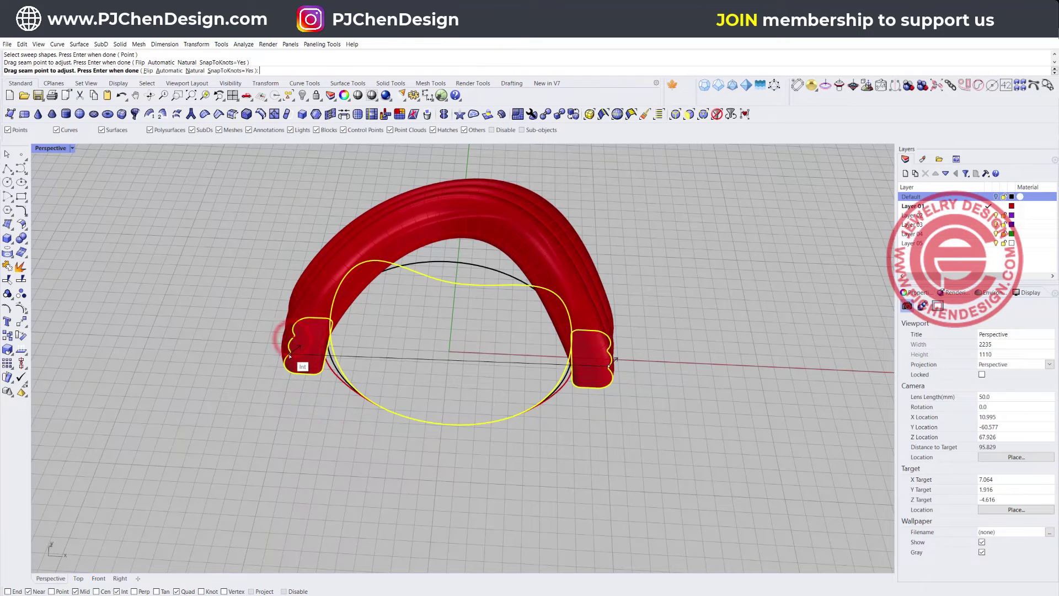
left_click_drag(289, 356, 290, 356)
key("Return")
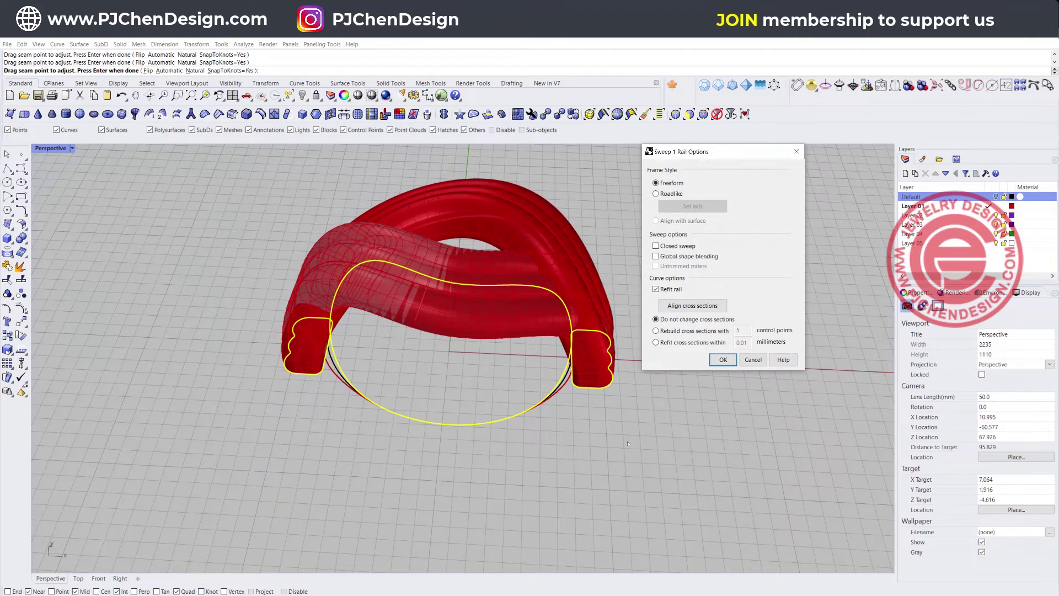
key("Return")
Step: Examine both swept bands from several angles in Rendered display, especially where they cross and merge at the side
right_click_drag(627, 443, 464, 265)
left_click(70, 147)
left_click(79, 208)
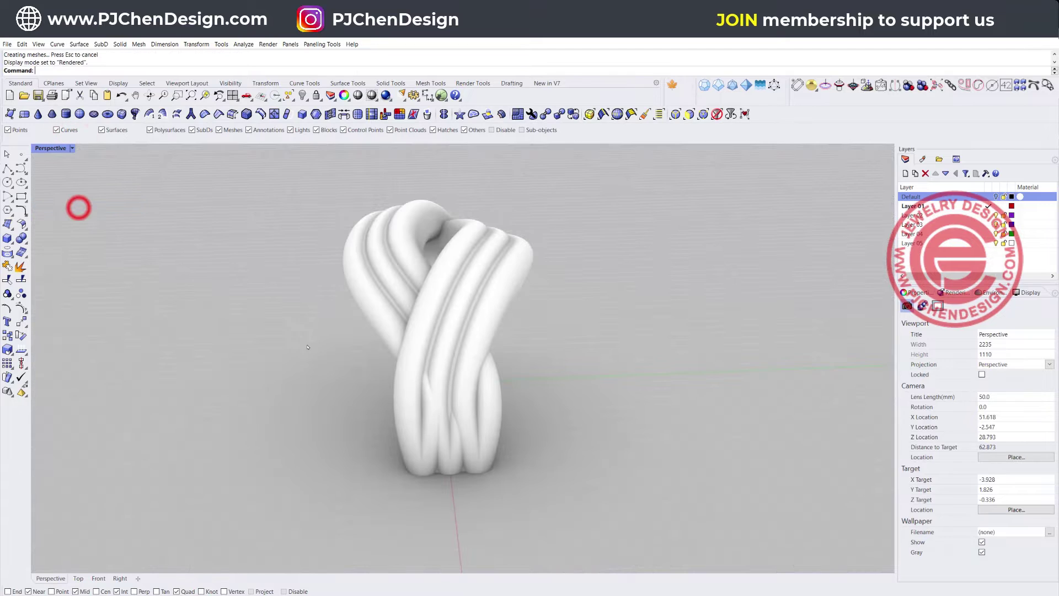
right_click_drag(529, 314, 556, 280)
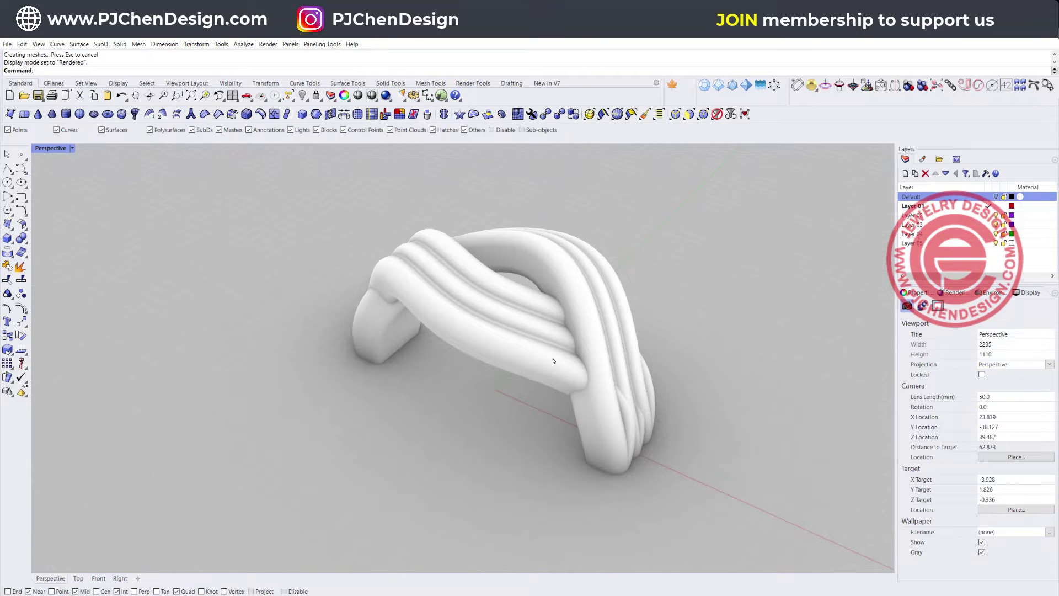
mouse_move(577, 375)
right_mouse_down()
mouse_move(697, 371)
mouse_move(597, 378)
right_mouse_up()
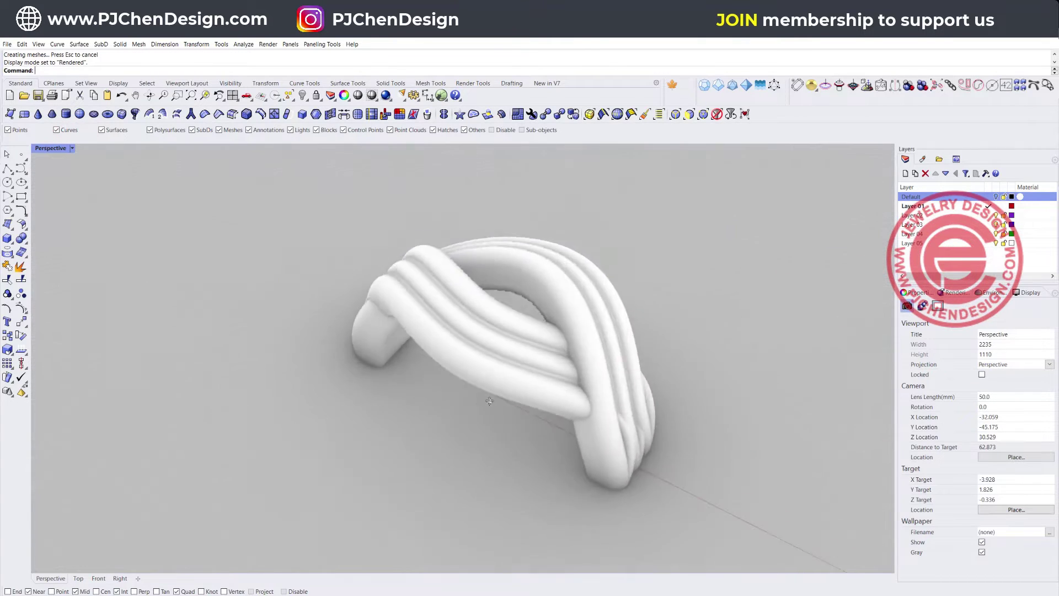
right_click_drag(489, 401, 531, 465)
scroll(531, 465, "up", 3)
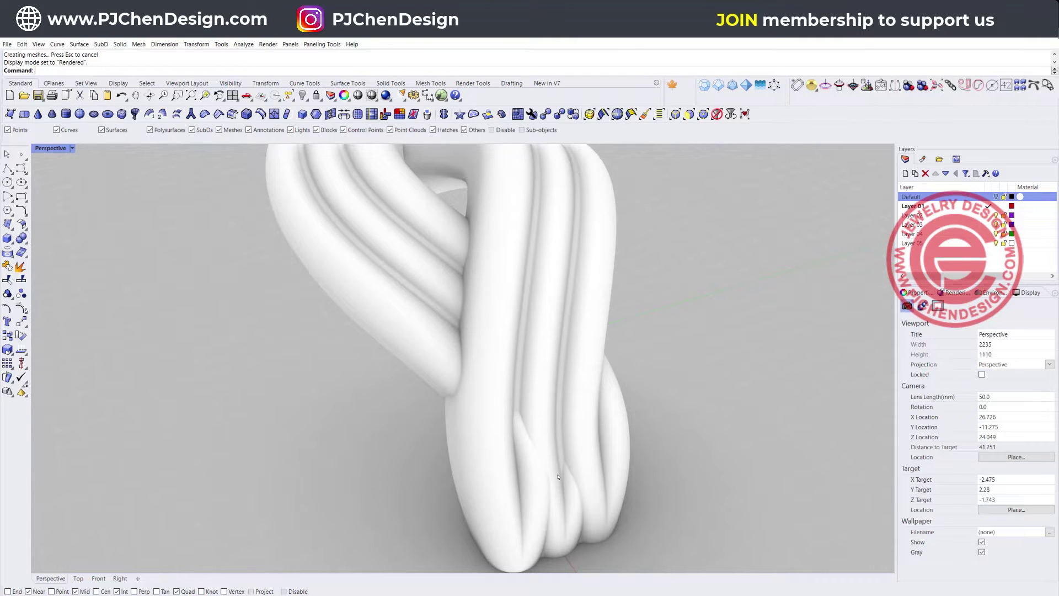
scroll(488, 382, "down", 8)
right_click_drag(488, 382, 585, 453)
Step: Undo both band sweeps and set the Perspective view back to Ghosted display
key("ctrl+z")
key("ctrl+z")
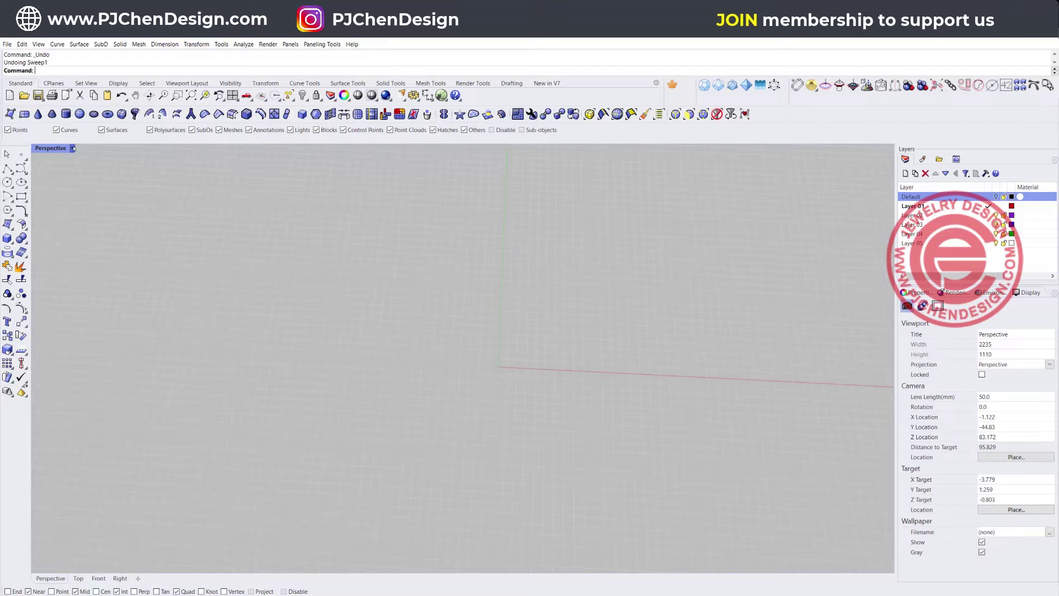
left_click(73, 148)
left_click(90, 213)
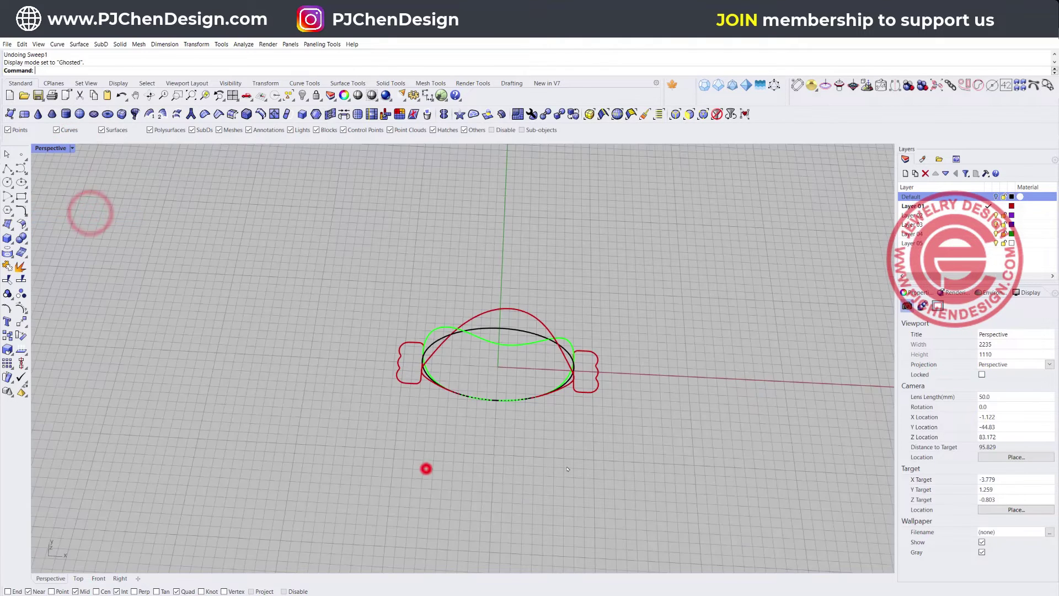
Step: Show the control points of both guide curves and scale their opposite outer side points outward along the X axis
right_click_drag(588, 447, 585, 331)
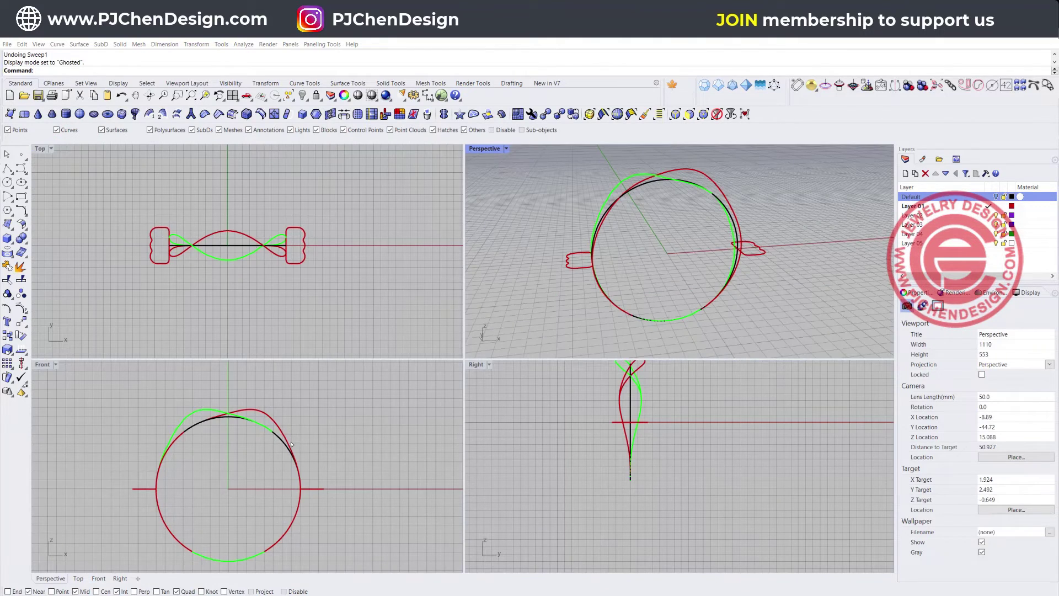
scroll(292, 444, "up", 3)
left_click(286, 442)
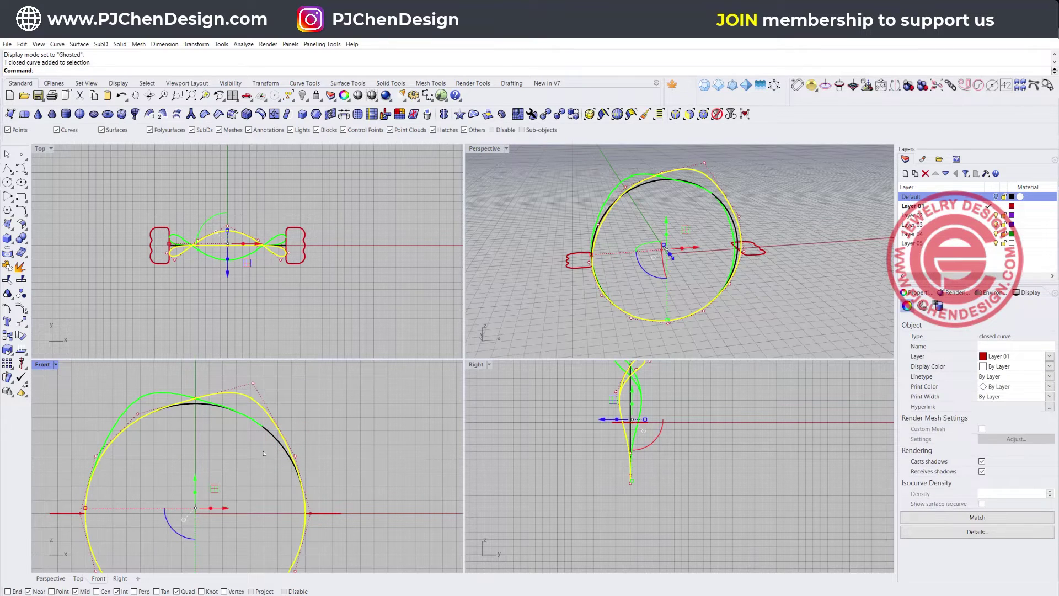
left_click_drag(263, 448, 317, 469)
left_click(128, 400)
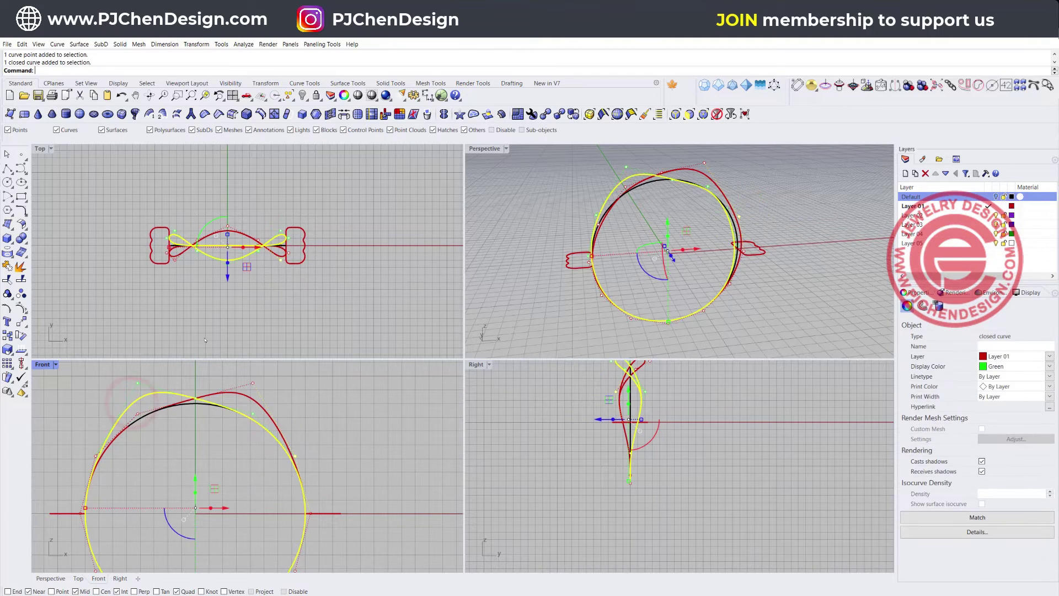
scroll(176, 227, "up", 4)
right_click_drag(701, 265, 735, 227)
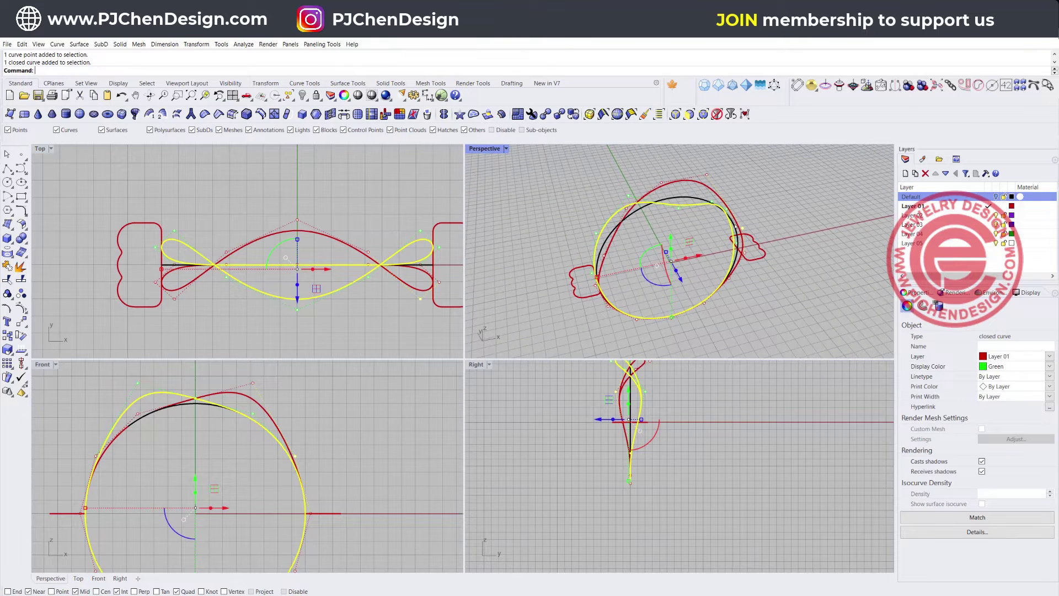
left_click(597, 237)
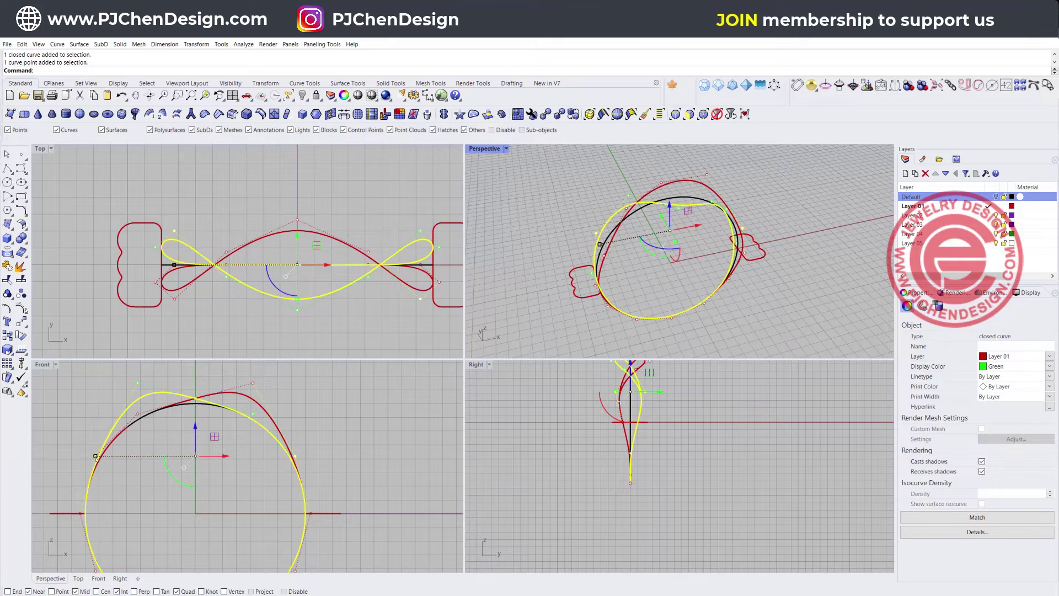
left_click_drag(94, 456, 81, 456)
left_click(390, 425)
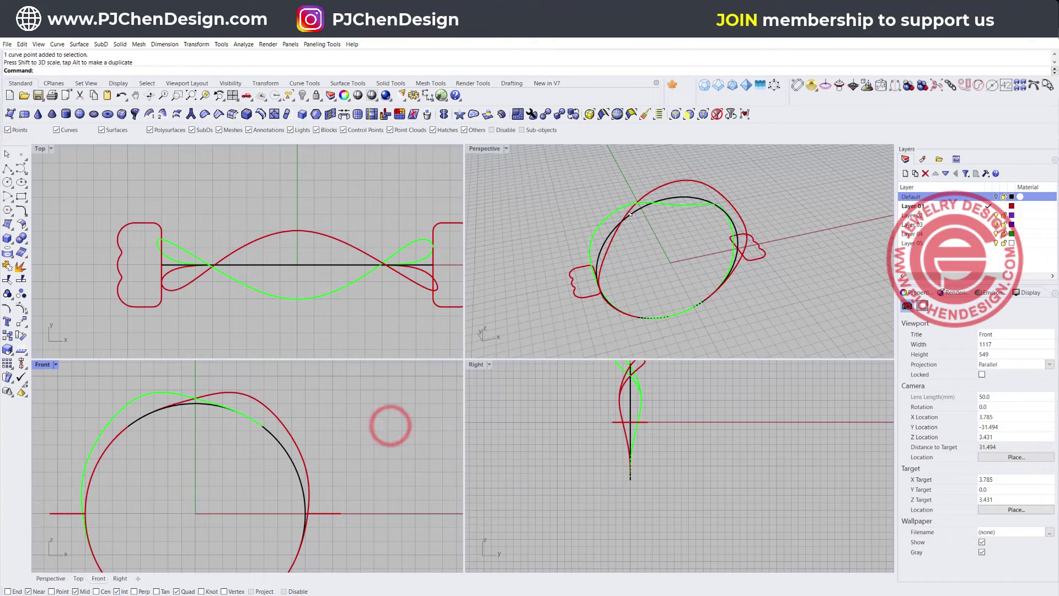
Step: Start a Sweep 1 Rail in an enlarged Perspective view with the reshaped red guide curve as rail and both profiles as shapes
right_click_drag(656, 242, 679, 231)
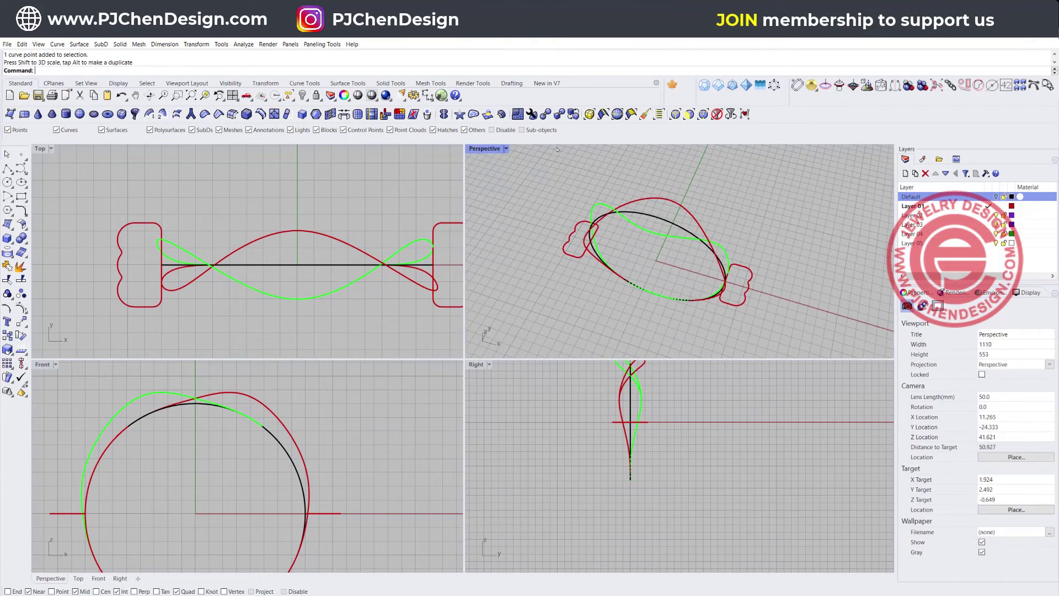
double_click(486, 149)
right_click_drag(516, 311, 499, 310)
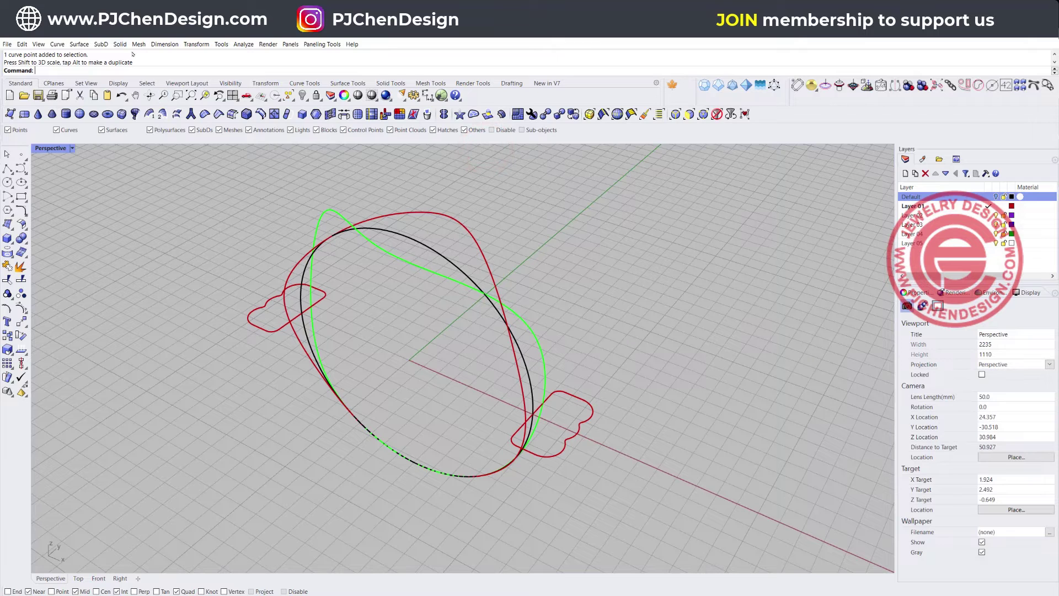
left_click(105, 45)
mouse_move(79, 44)
left_click(111, 73)
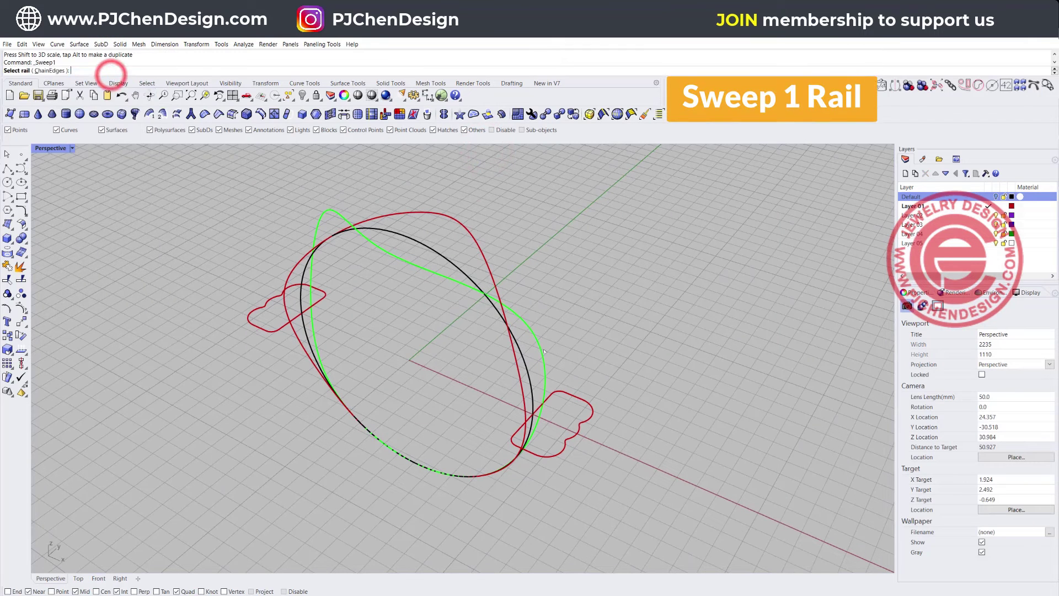
left_click(494, 268)
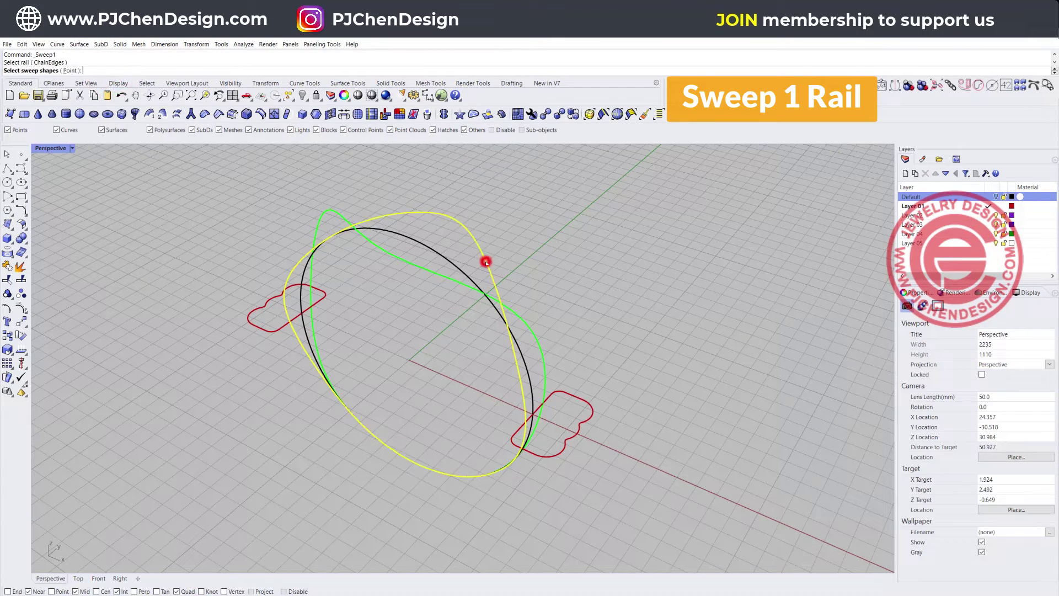
left_click(553, 457)
left_click(278, 327)
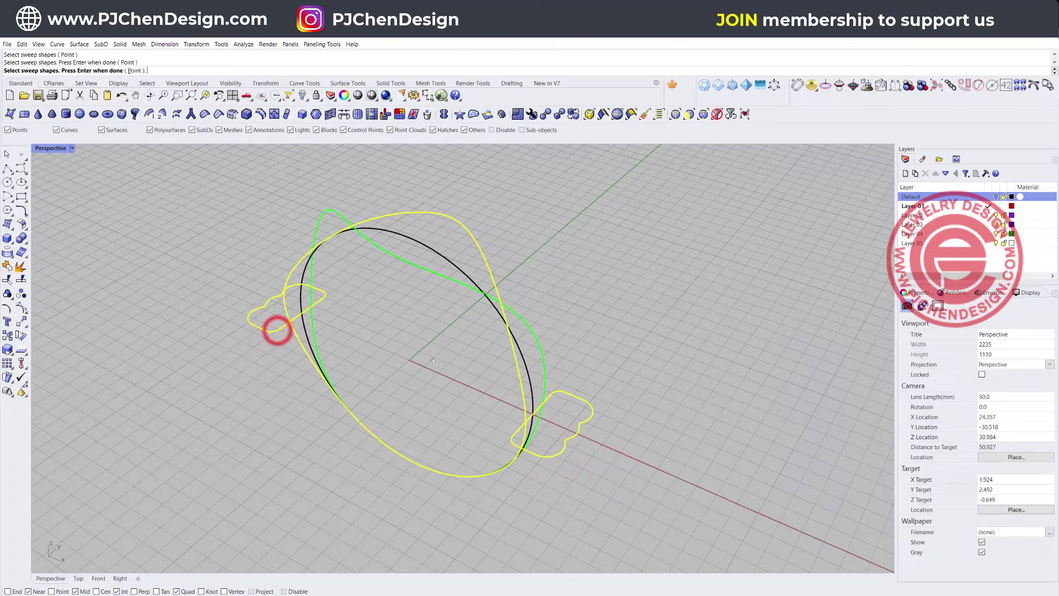
Step: Move both seam points to the middle of the profiles' straight inner sides and create the first band with Freeform frame style
key("Return")
left_click_drag(266, 305, 300, 312)
left_click(571, 440)
left_click(537, 409)
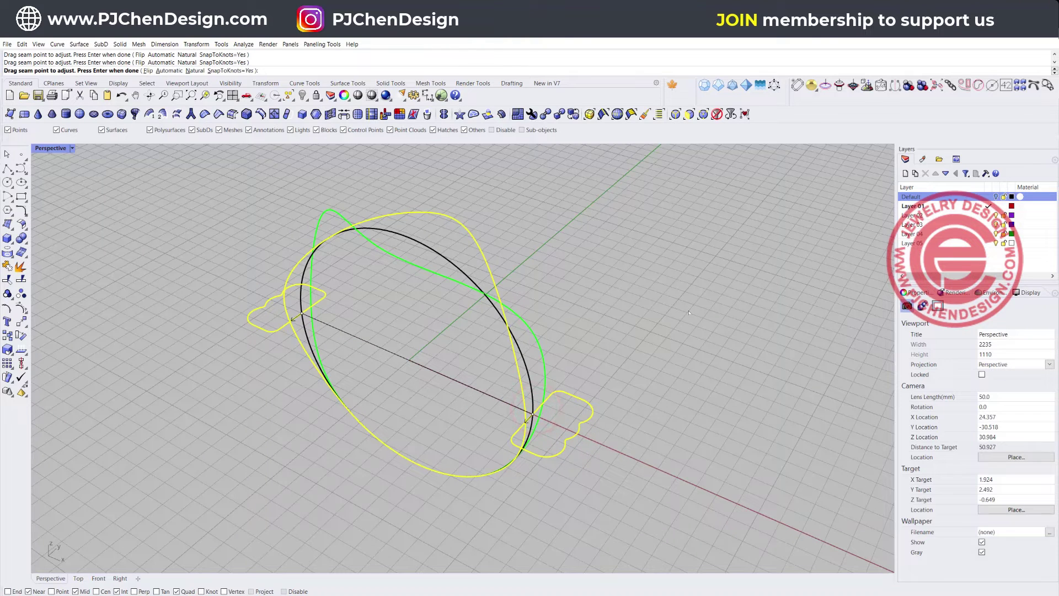
key("Return")
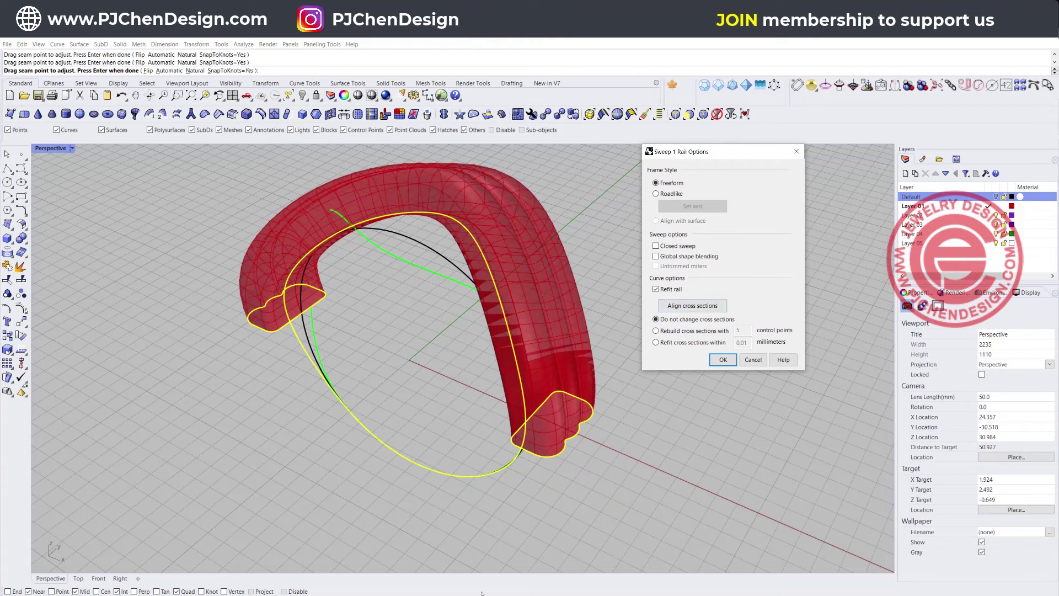
left_click(457, 595)
left_click(722, 359)
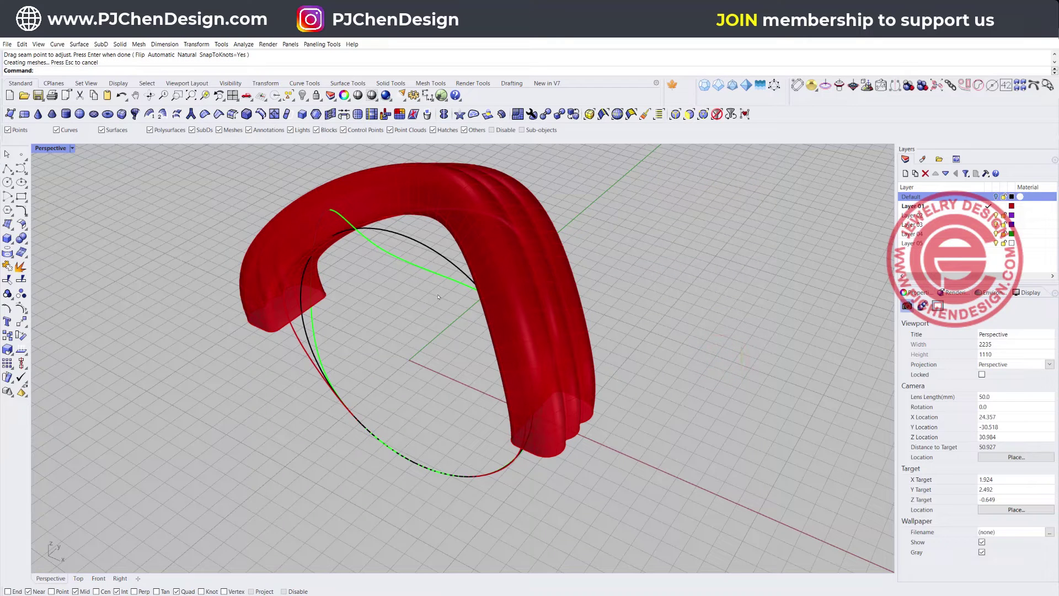
Step: Start a Sweep 1 Rail with the reshaped green guide curve as rail and both profile curves, not surface edges, as shapes
left_click(444, 276)
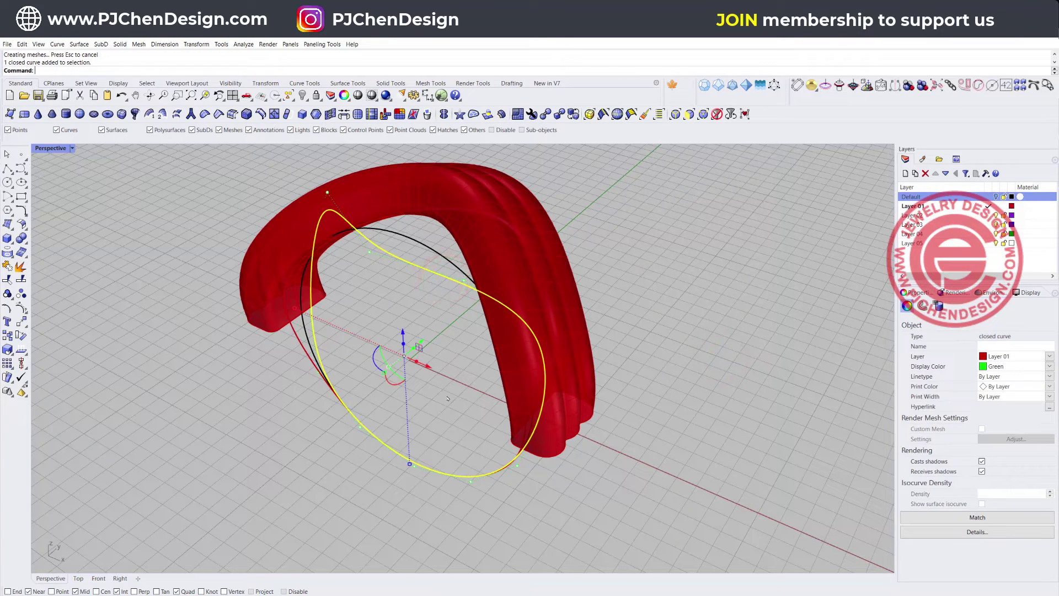
key("Return")
left_click(562, 463)
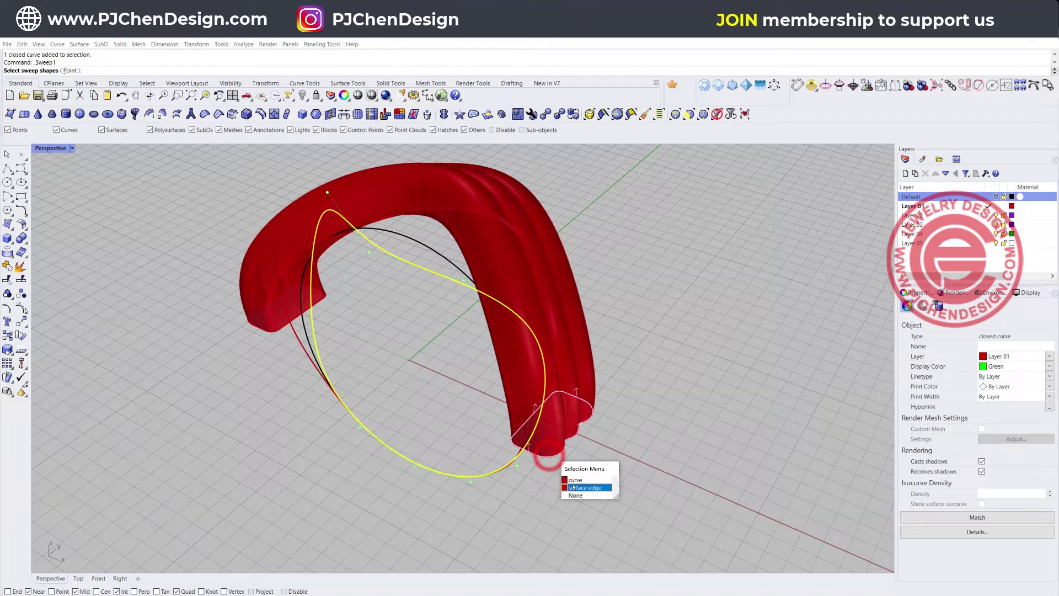
left_click(576, 480)
left_click(273, 335)
left_click(321, 356)
key("Return")
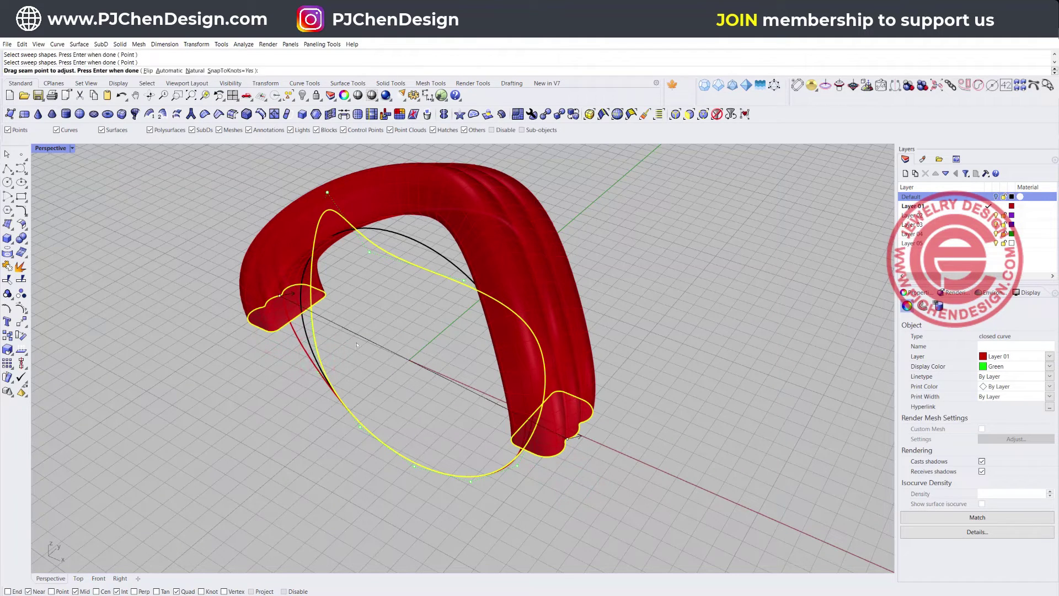
Step: Place both seam points at the middle of the profiles' straight inner sides and create the second band sweep
left_click_drag(281, 297, 301, 313)
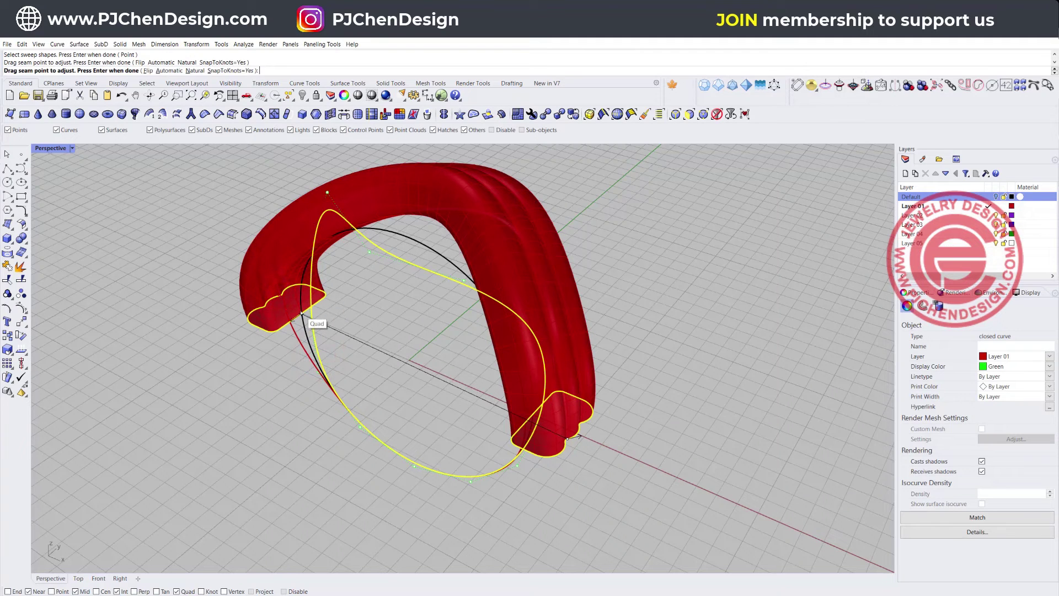
left_click_drag(569, 439, 536, 420)
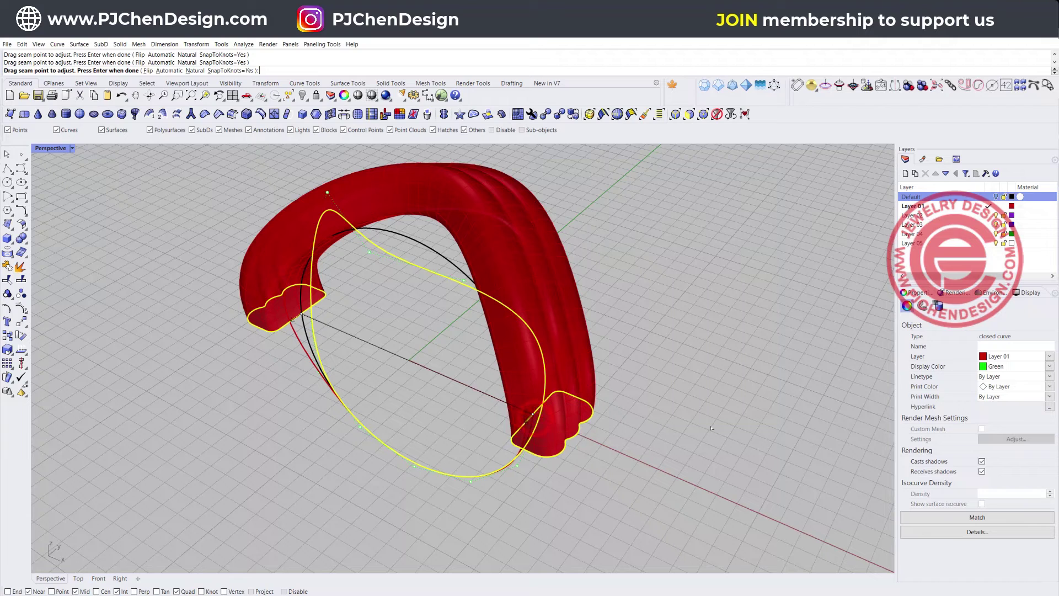
key("Return")
key("Return")
Step: Set the display color of the second swept band to Green and deselect it
left_click(468, 343)
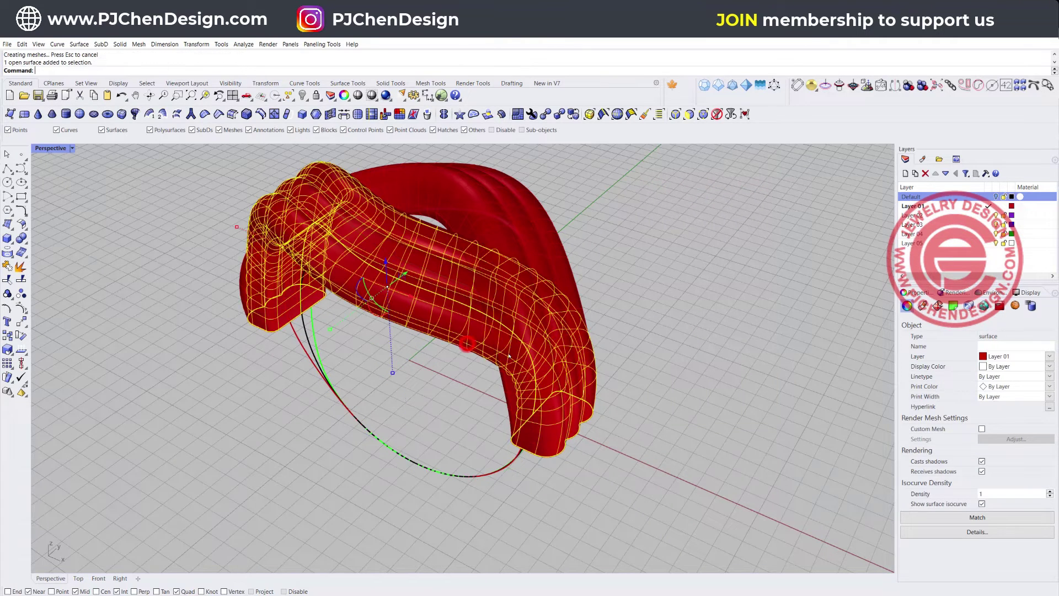
left_click(1043, 369)
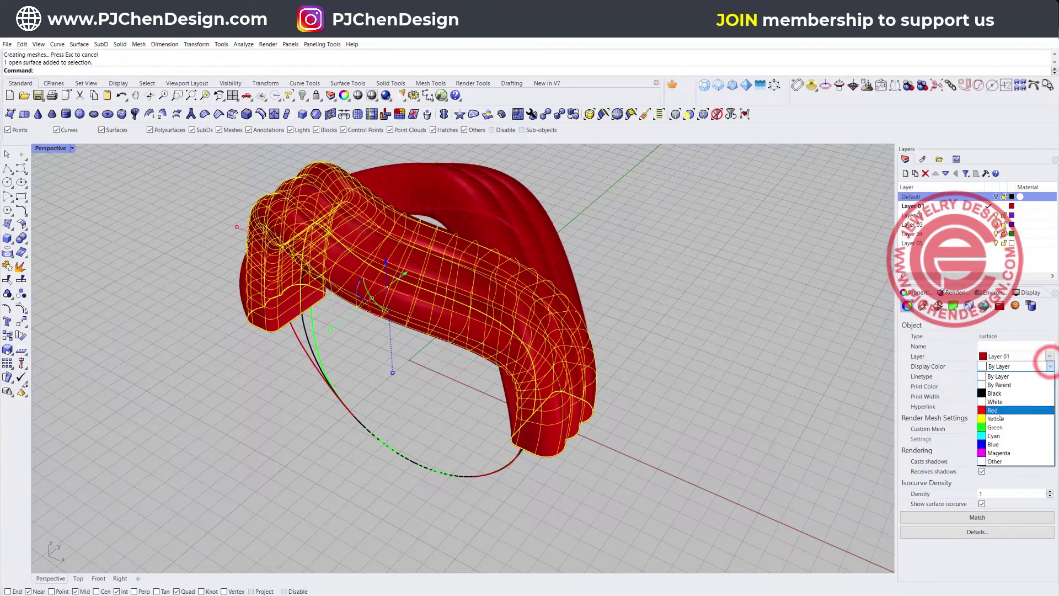
left_click(995, 429)
left_click(758, 387)
Step: Examine how the red and green bands overlap at their shared scalloped end on the ring's side
right_click_drag(607, 453, 524, 449)
scroll(417, 425, "up", 2)
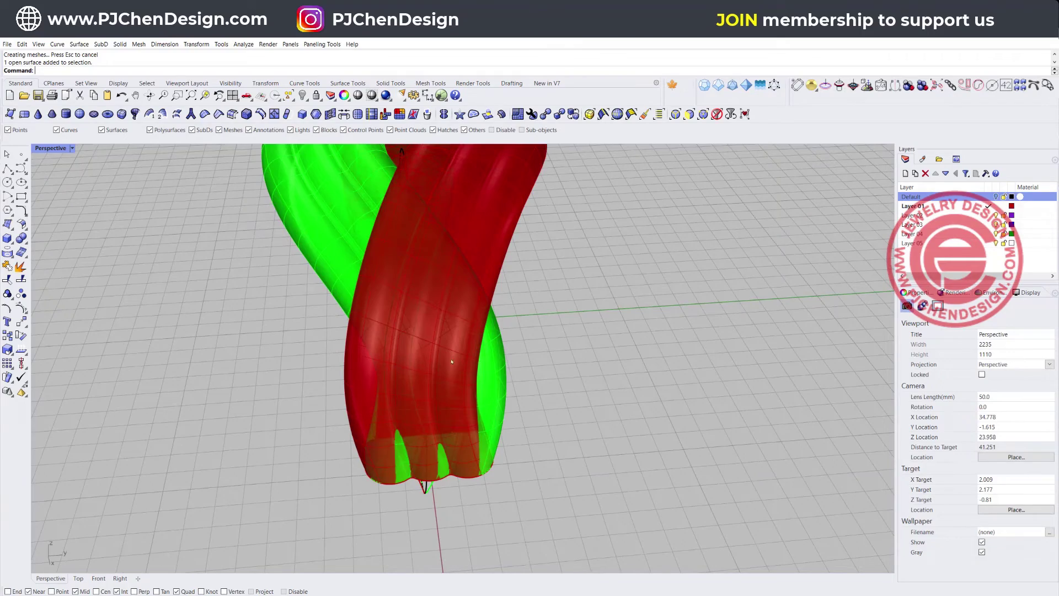
scroll(345, 367, "down", 8)
right_click_drag(346, 368, 417, 433)
scroll(418, 433, "up", 6)
scroll(415, 397, "up", 2)
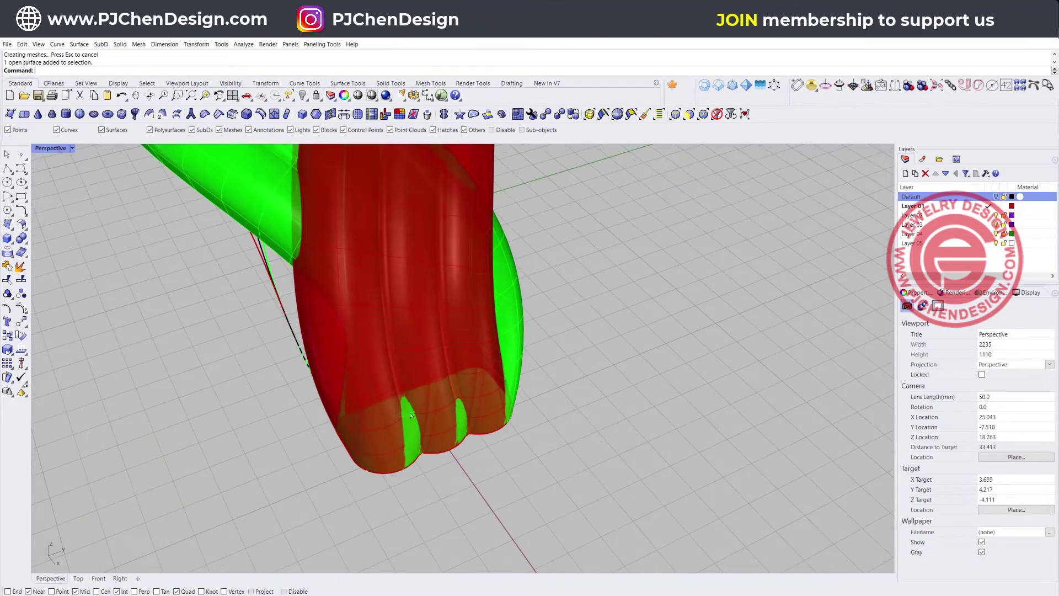
Step: Start a Sweep 1 Rail with the plain black ring circle between the red and green guide curves as rail
scroll(463, 379, "down", 4)
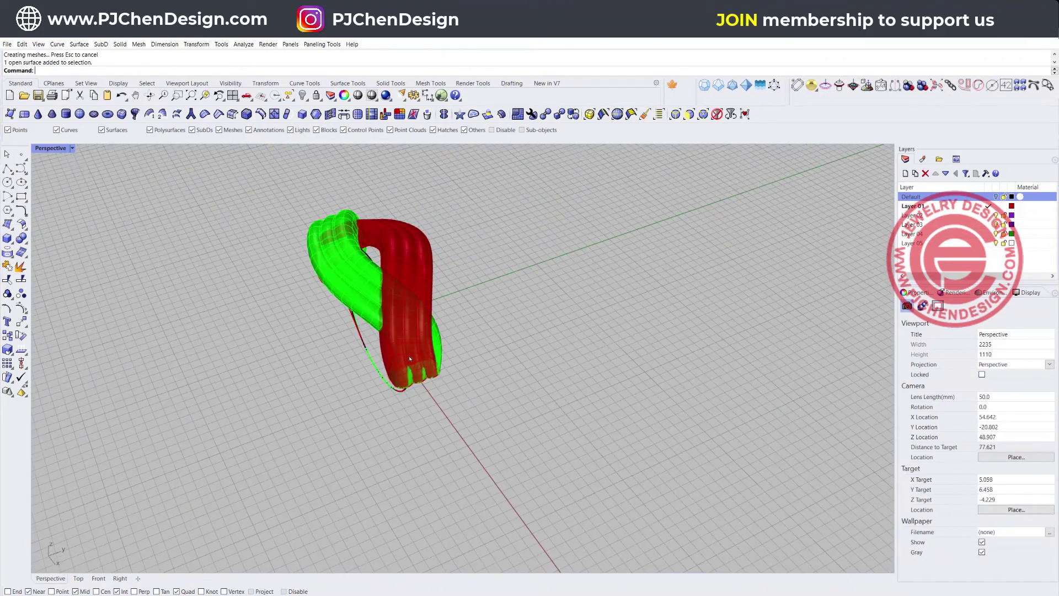
right_click_drag(411, 389, 407, 428)
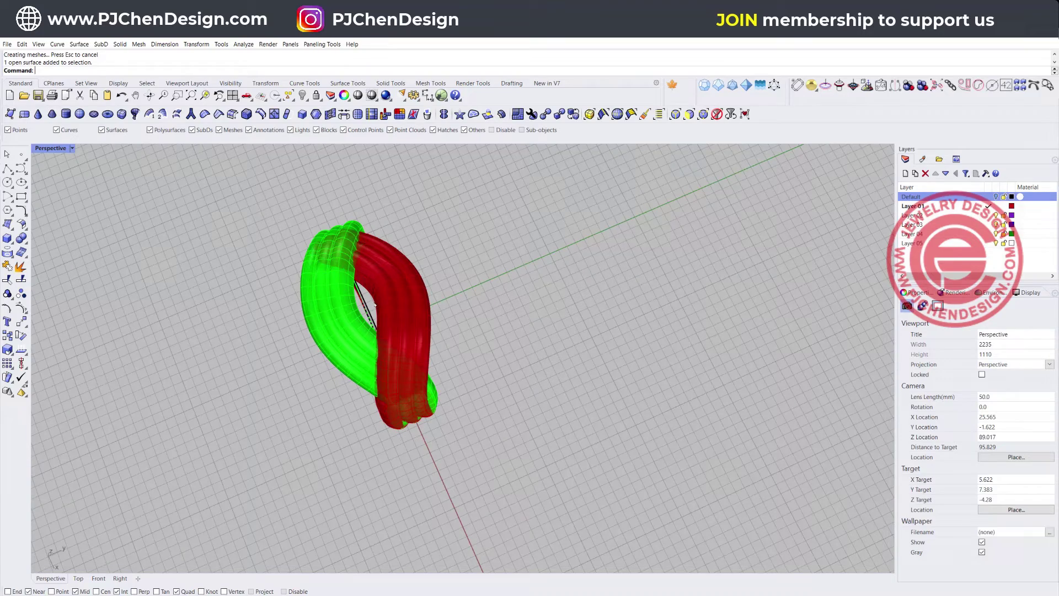
right_click_drag(372, 373, 475, 277)
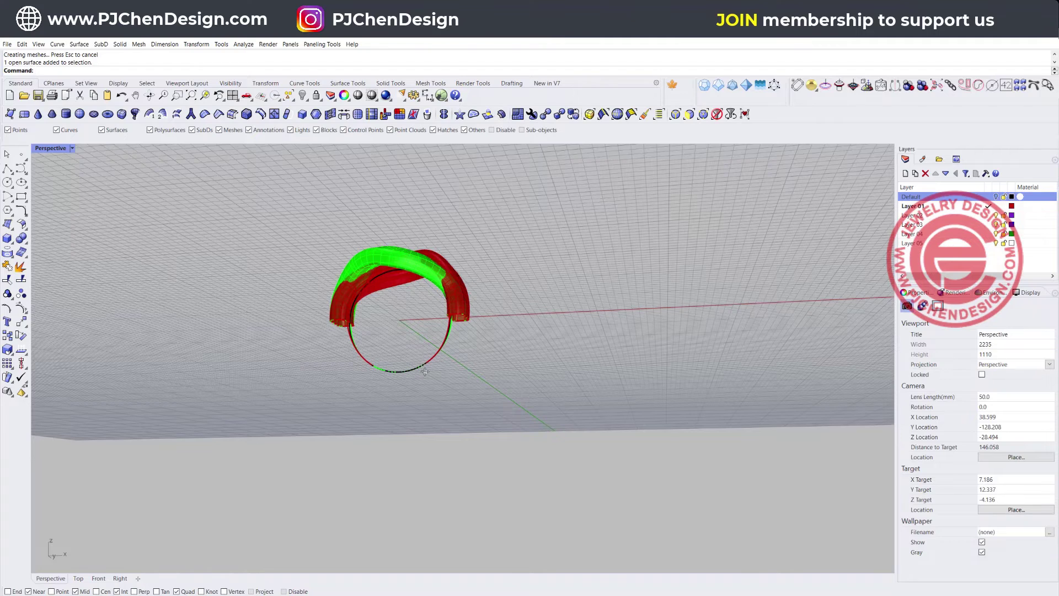
scroll(428, 373, "up", 5)
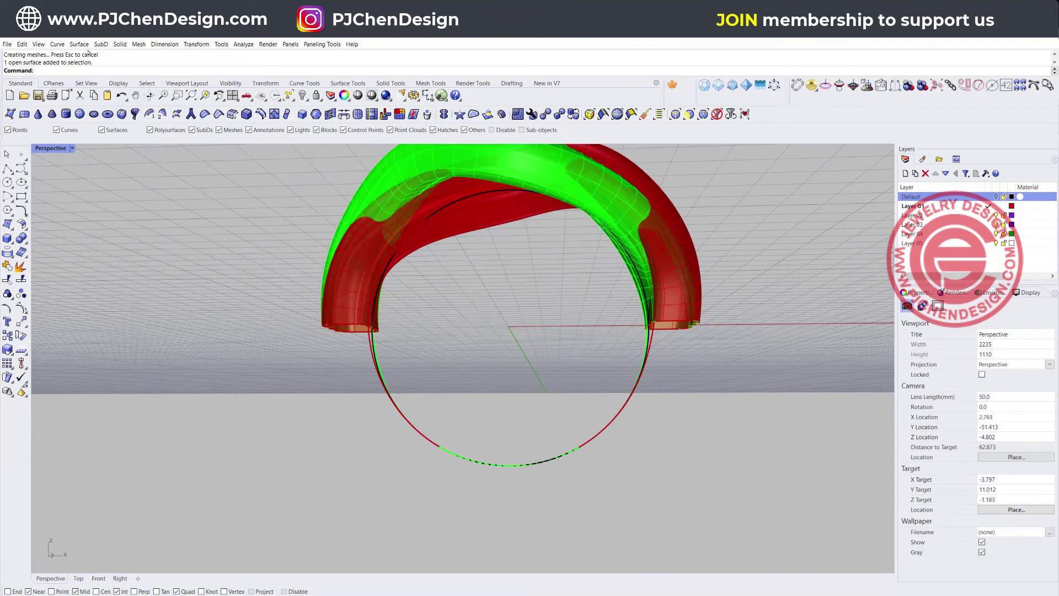
left_click(79, 45)
left_click(102, 70)
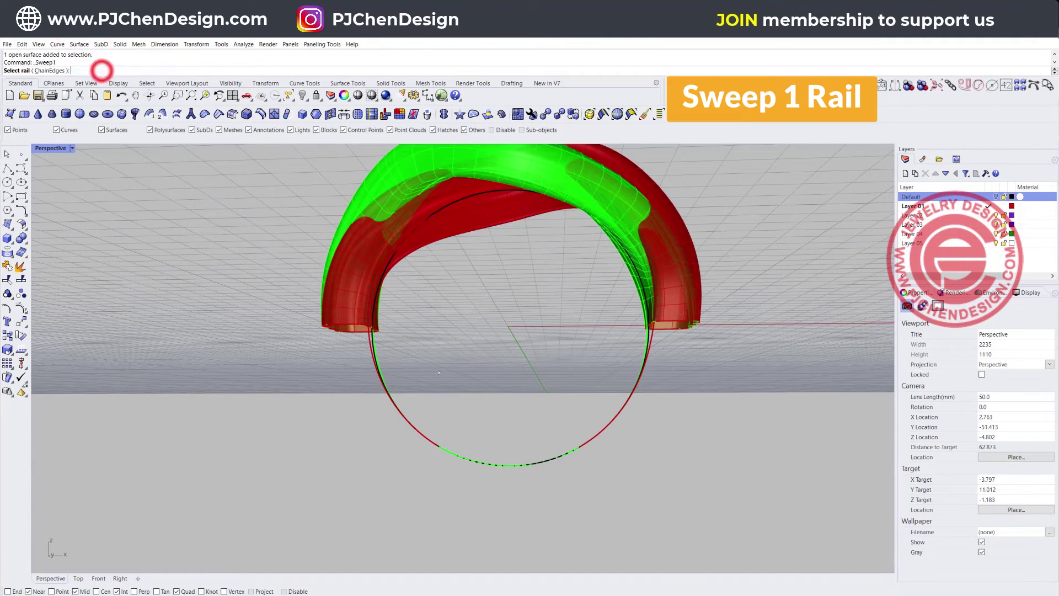
right_click_drag(439, 373, 391, 421)
scroll(312, 359, "up", 6)
left_click(323, 375)
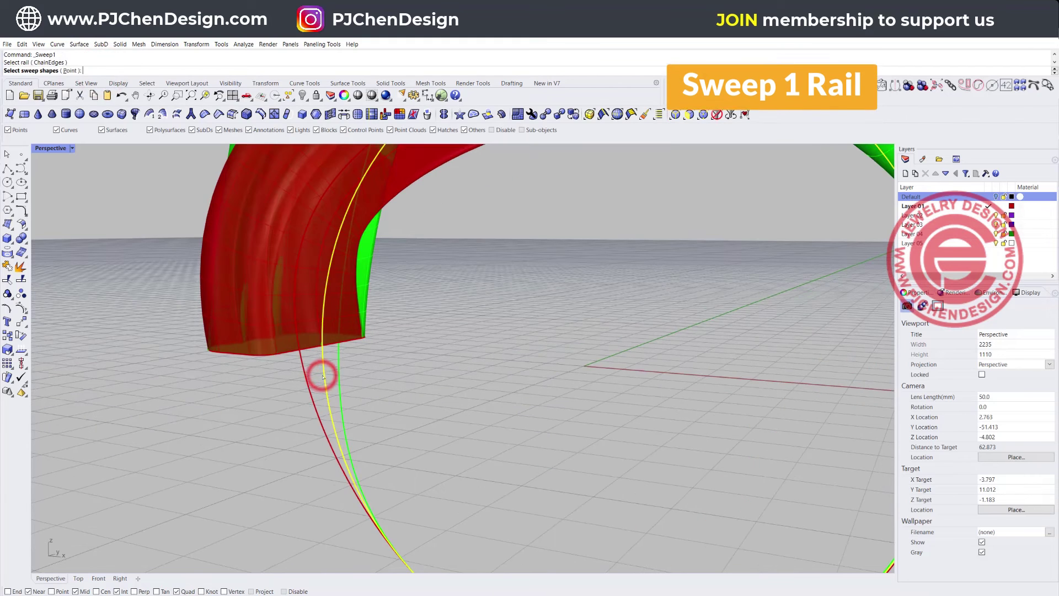
Step: Choose the profile curves, not surface edges, at both open ends of the bands as the sweep shapes
scroll(386, 364, "down", 5)
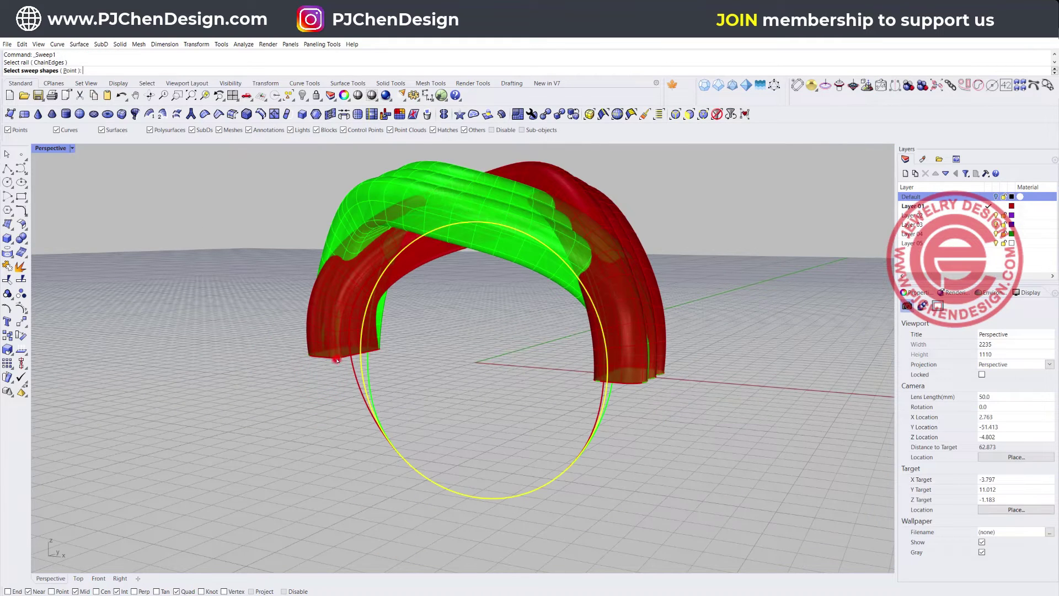
left_click(337, 359)
left_click(359, 383)
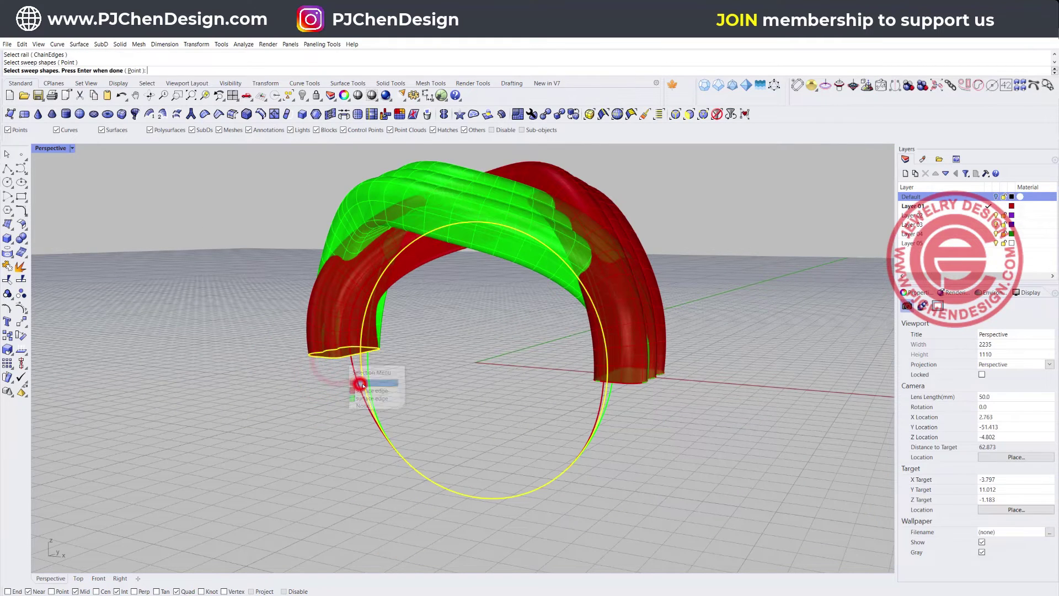
left_click(637, 387)
left_click(655, 395)
key("Return")
Step: Place both seam points at the middle of the profiles' straight inner sides and create the lower shank sweep
right_click_drag(672, 423, 609, 530)
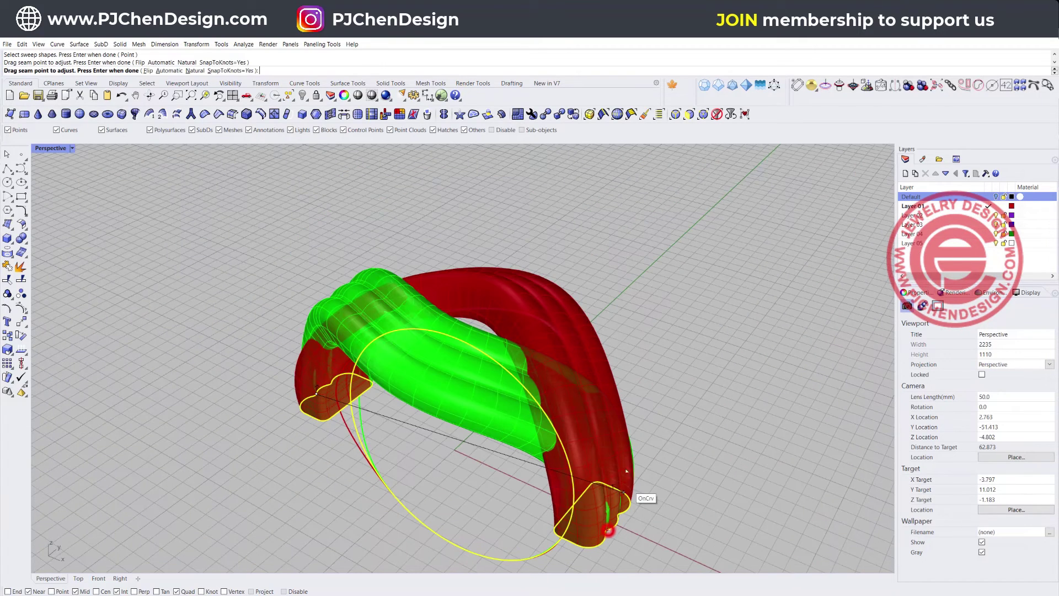
mouse_move(608, 531)
left_mouse_down()
mouse_move(598, 511)
mouse_move(574, 505)
left_mouse_up()
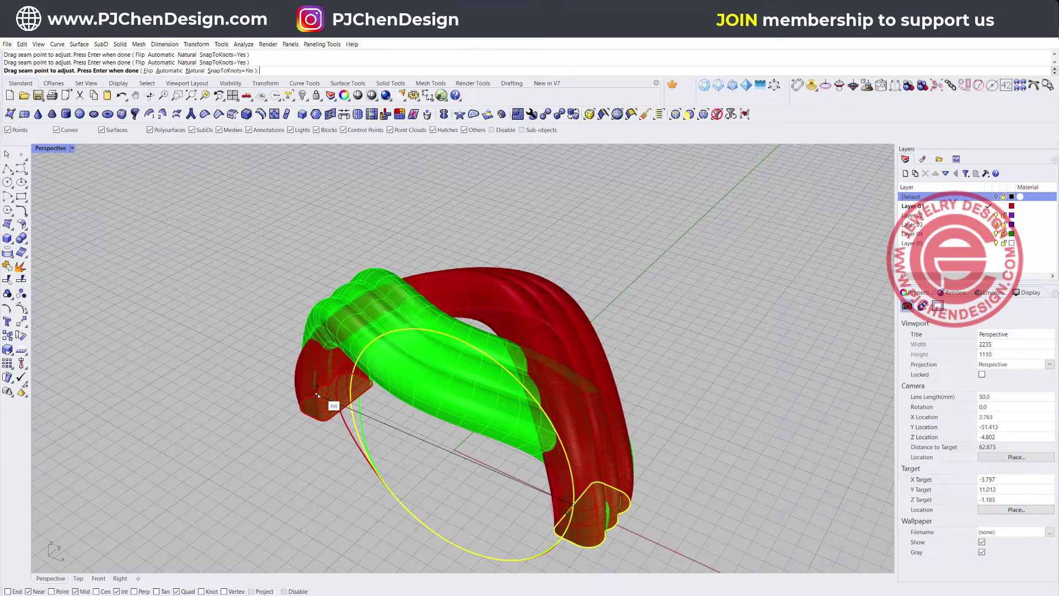
left_click_drag(317, 395, 353, 408)
left_click(353, 408)
right_click_drag(686, 471, 690, 388, "shift")
key("Return")
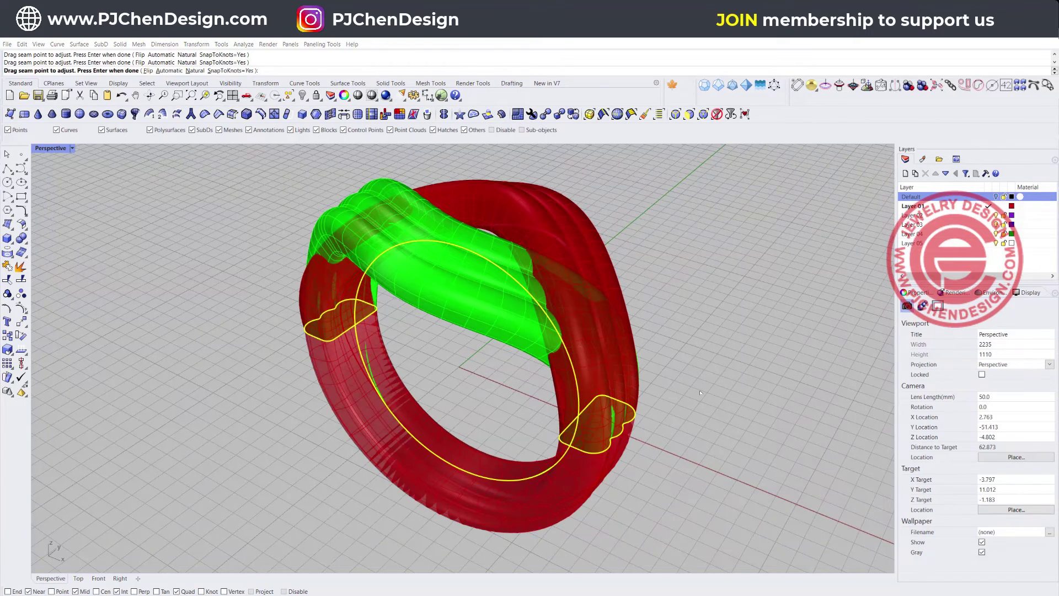
left_click(727, 361)
Step: Examine the shank's joins and the crossed bands from several sides, using the Rendered display mode
right_click_drag(727, 361, 586, 409)
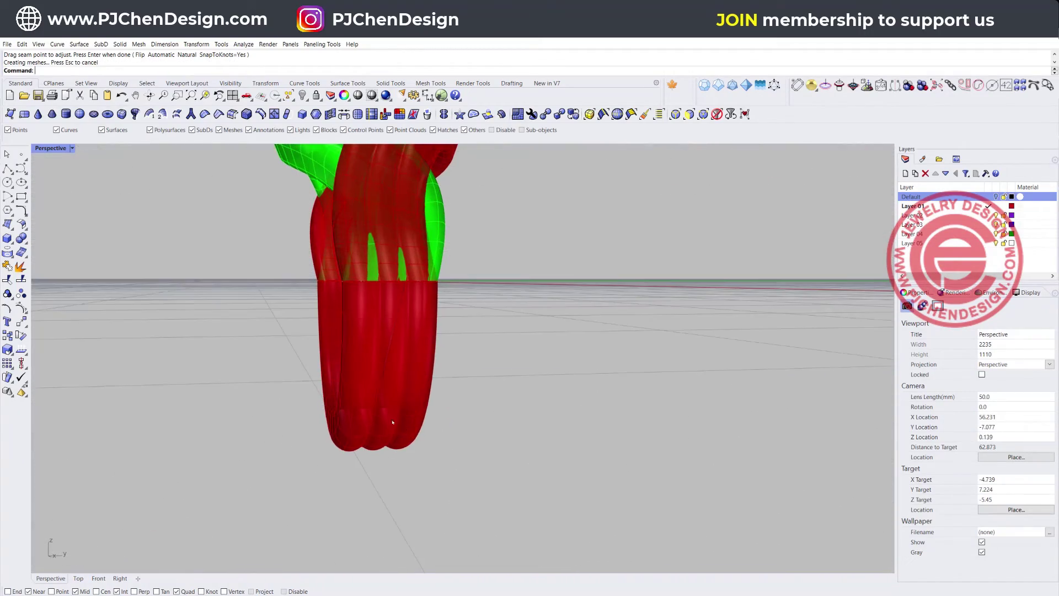
right_click_drag(386, 422, 480, 400)
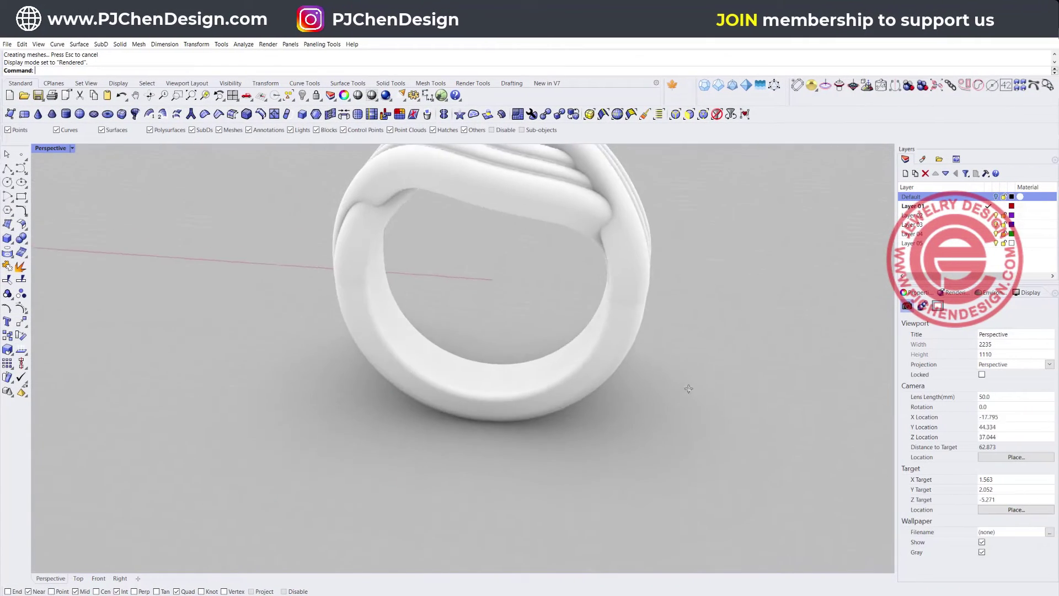
right_click_drag(686, 384, 571, 426)
scroll(571, 425, "down", 3)
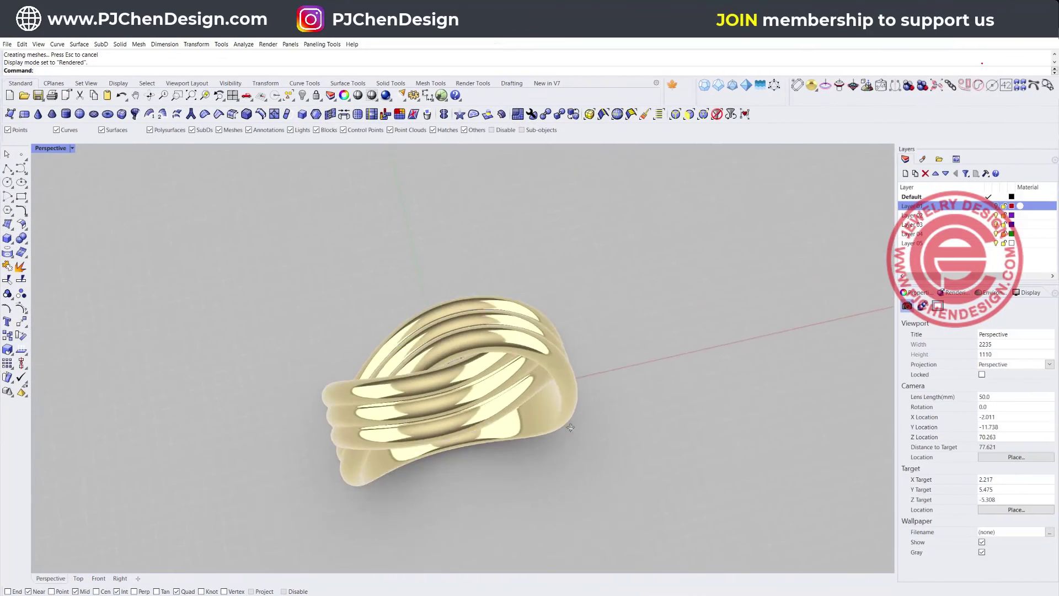
right_click_drag(571, 425, 331, 388)
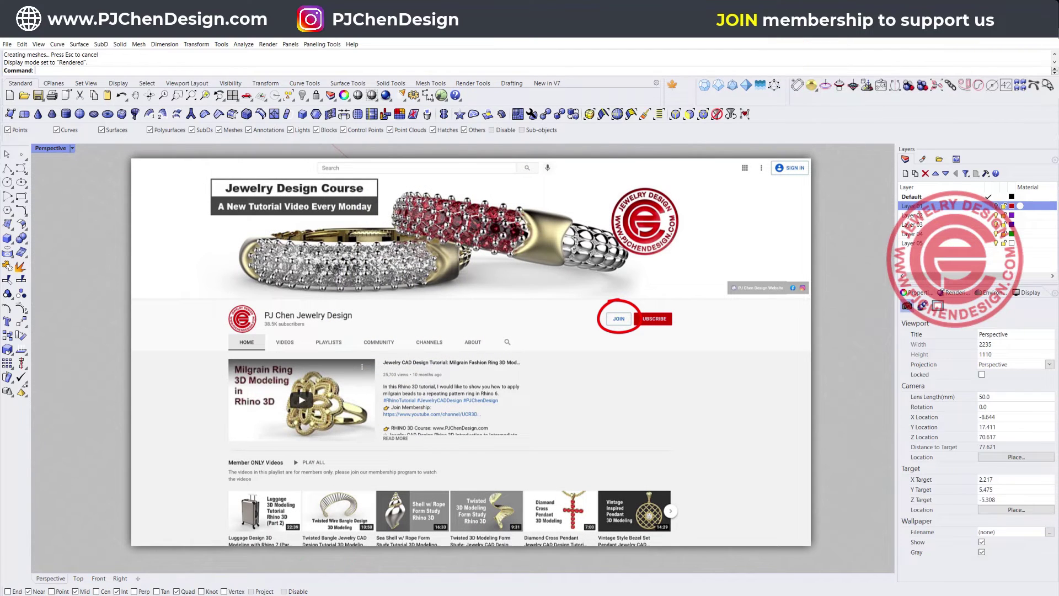